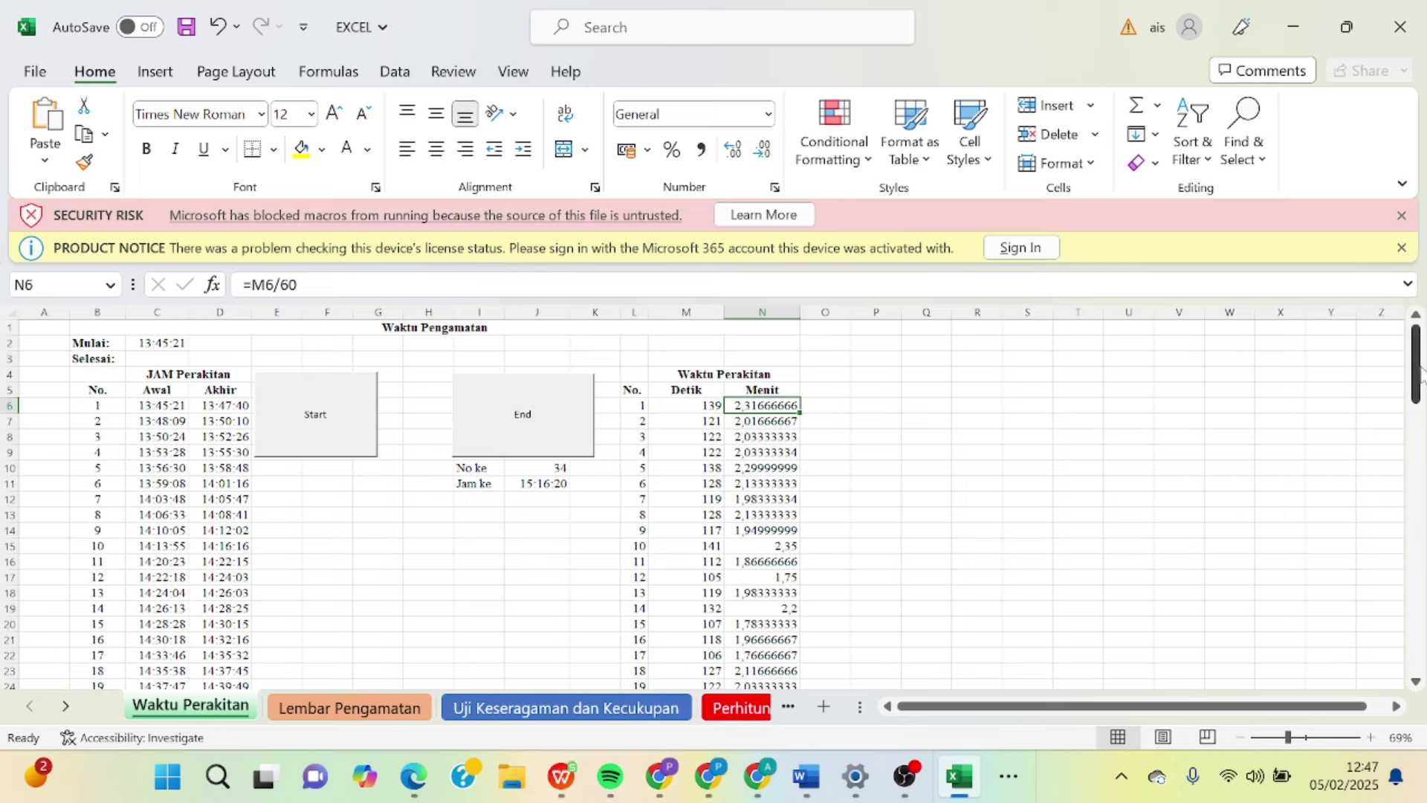
Step: Review the recorded assembly times on the Waktu Perakitan sheet, from the first observation through numbers 30 and 34
drag(1420, 376, 1420, 505)
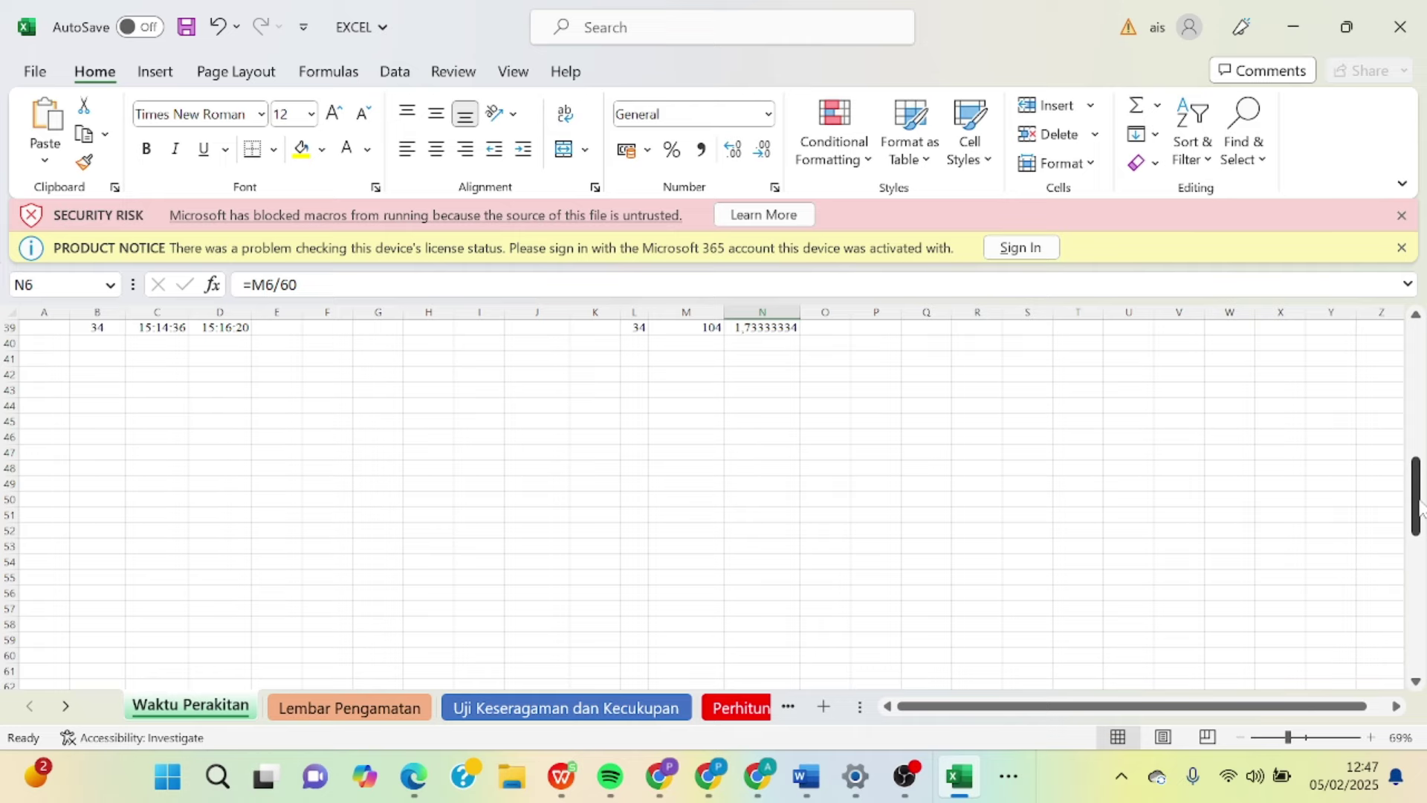
drag(1420, 505, 1423, 428)
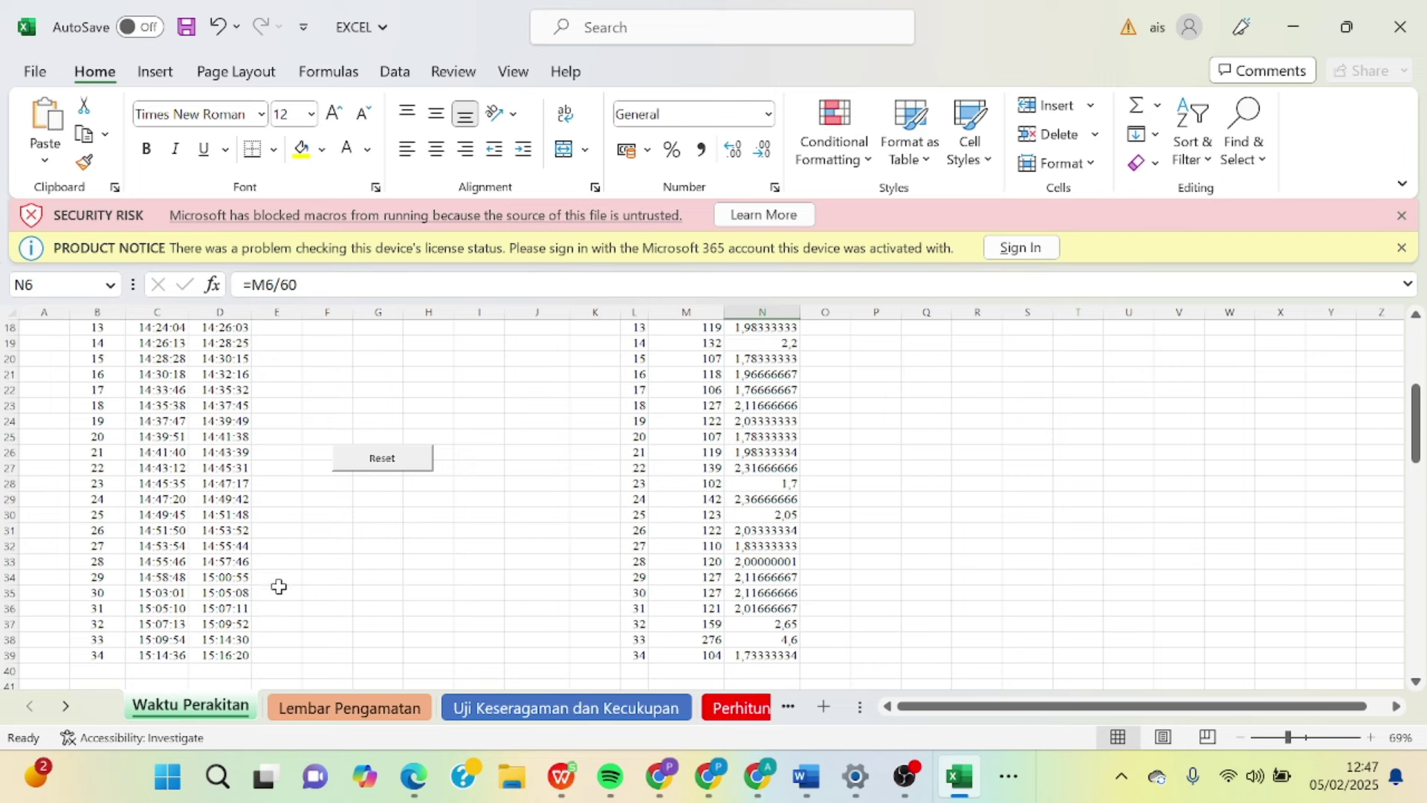
click(101, 657)
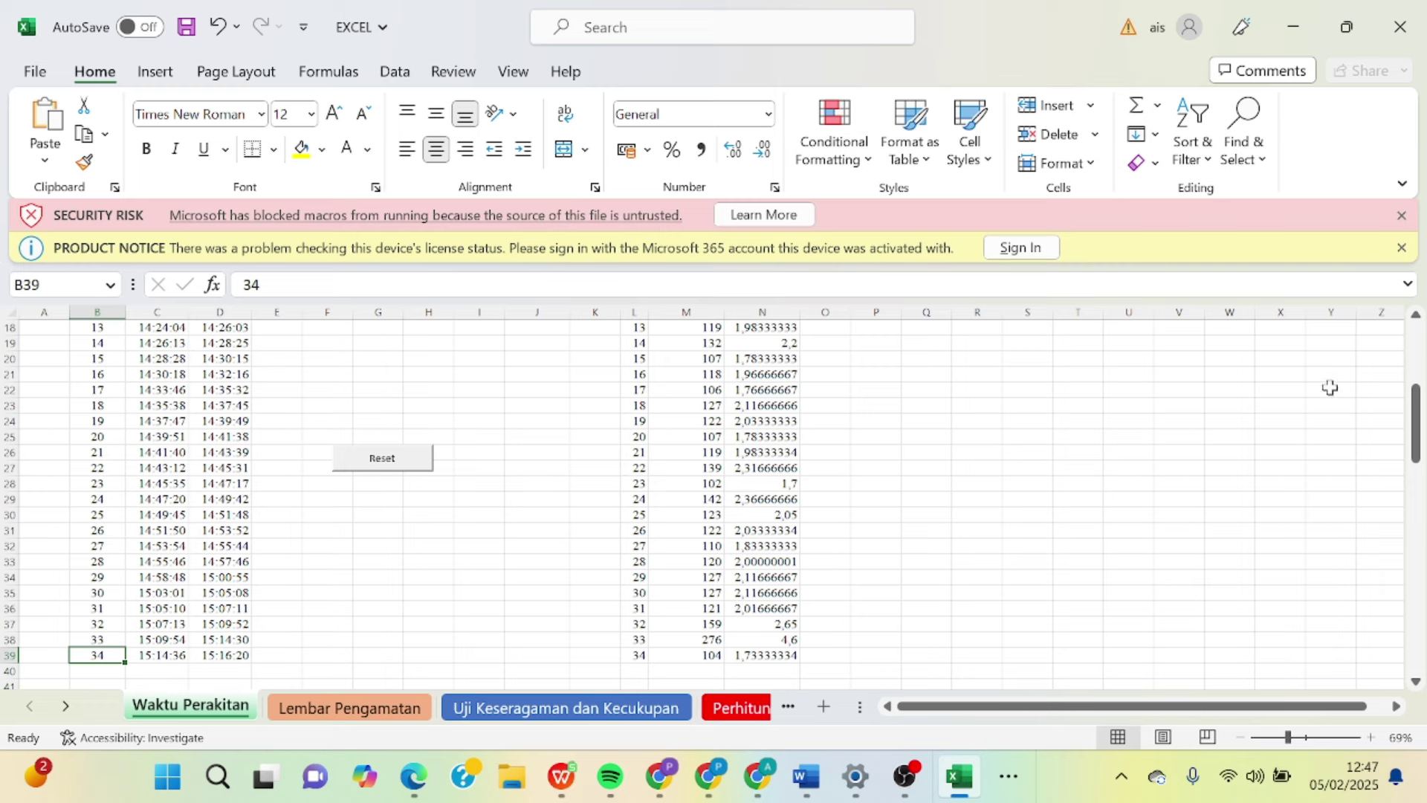
click(90, 596)
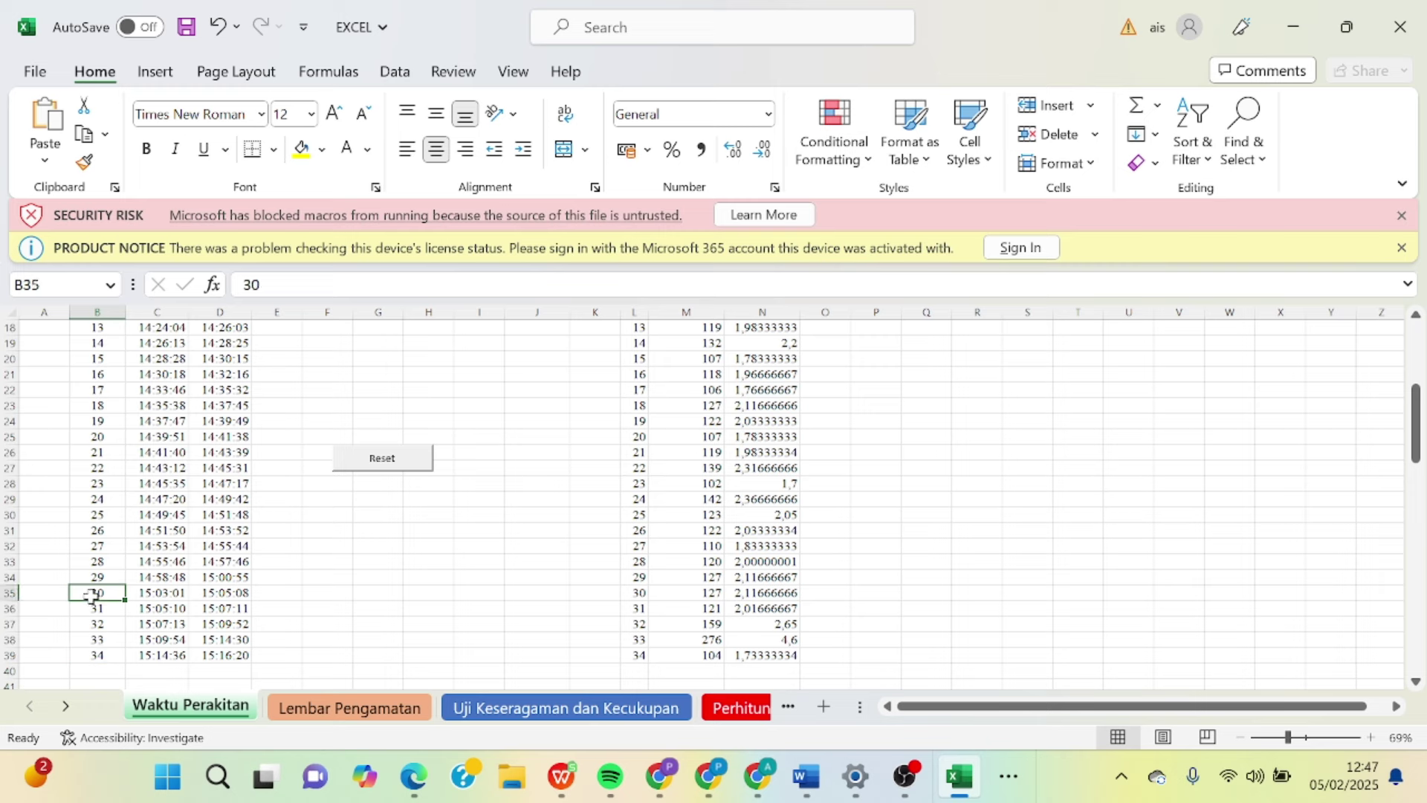
scroll(970, 412, up, 6)
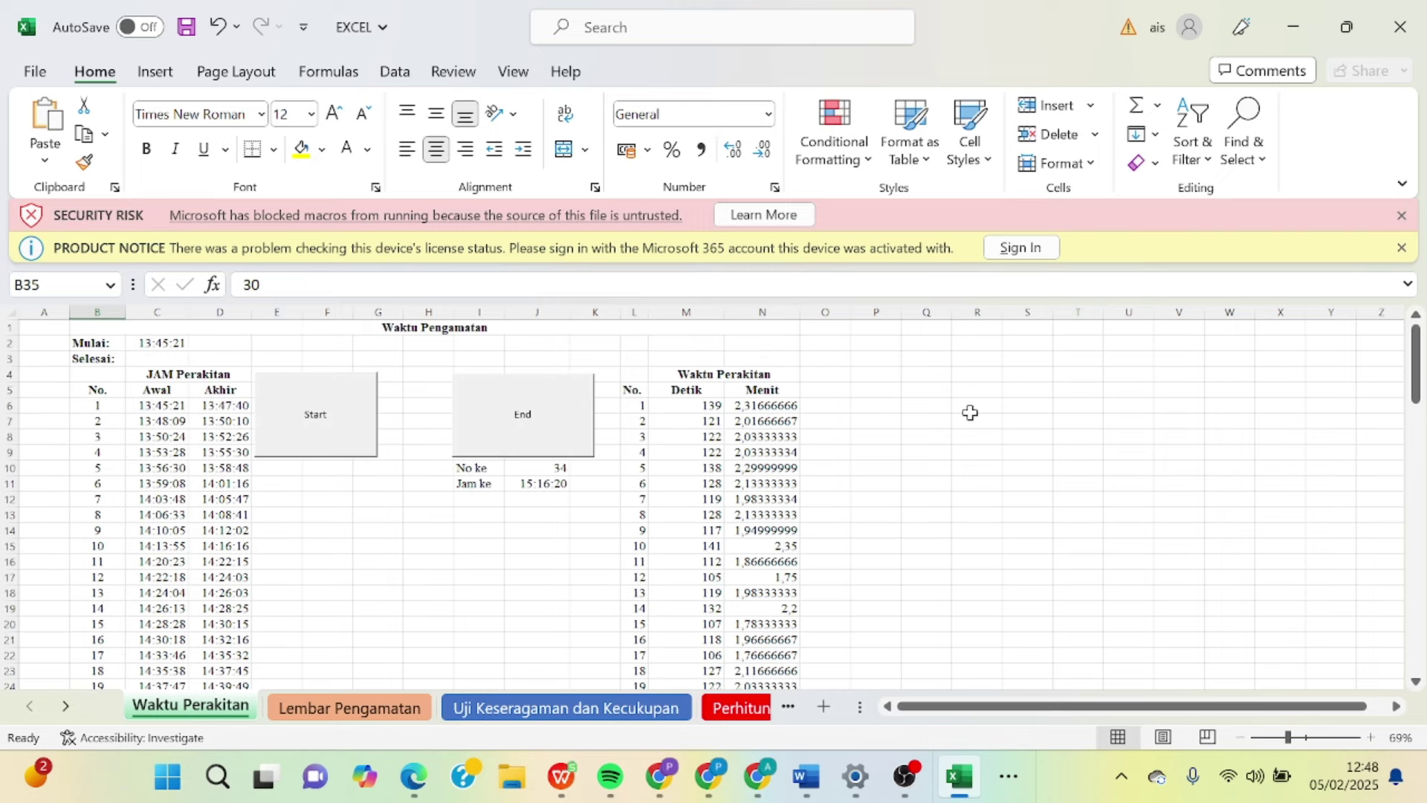
Step: Compare the product times on the Lembar Pengamatan sheet with the minutes column on the Waktu Perakitan sheet
click(336, 720)
scroll(1416, 402, up, 4)
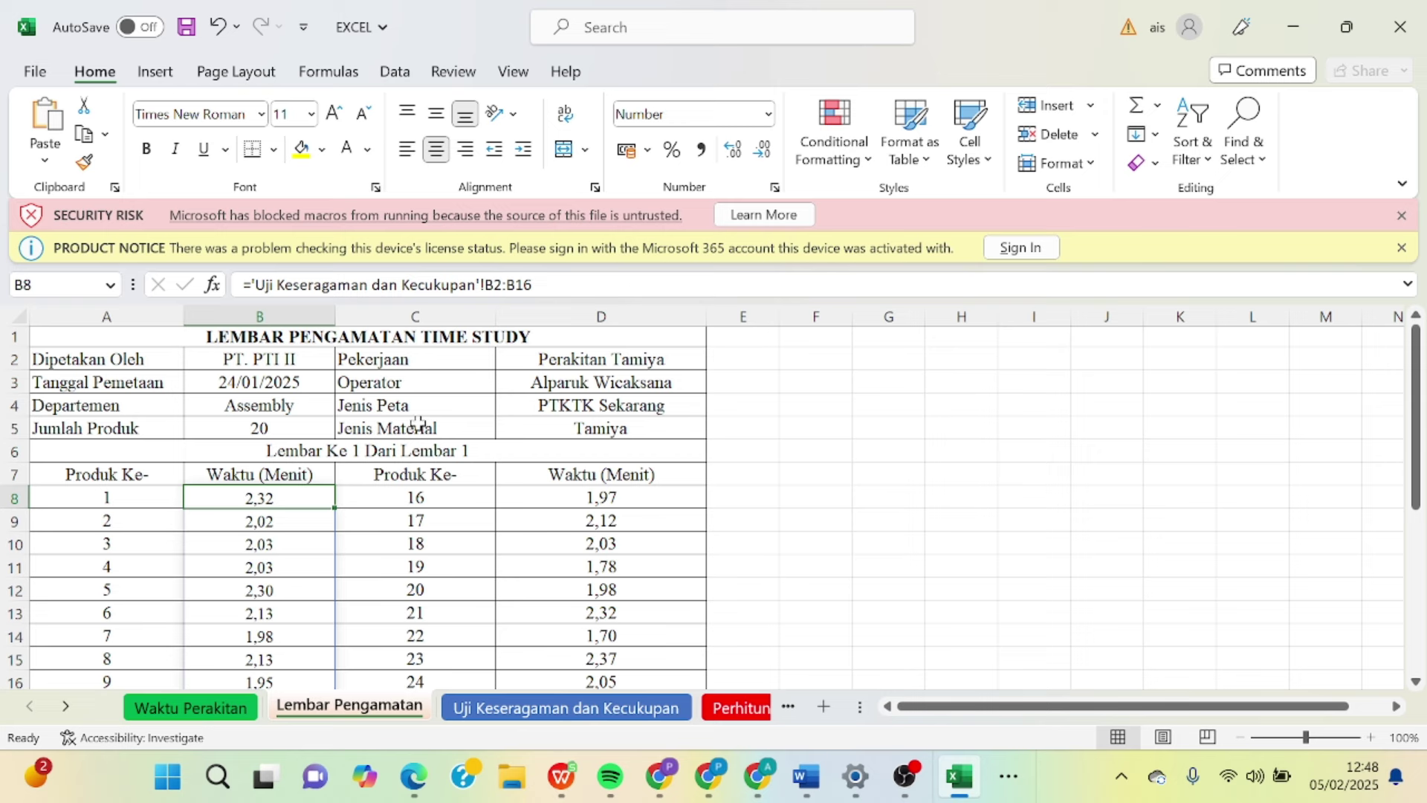
click(269, 529)
click(281, 505)
click(227, 705)
click(765, 405)
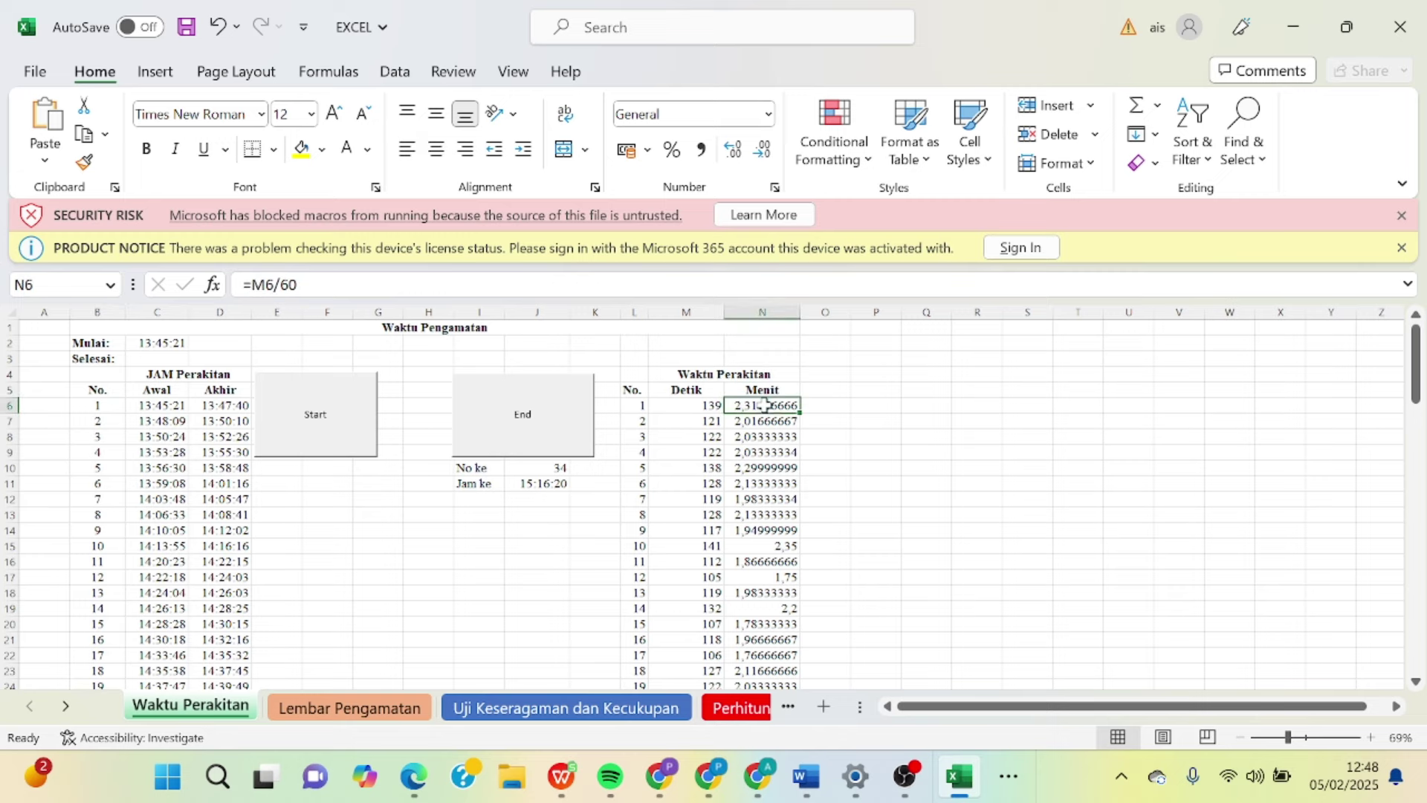
click(332, 708)
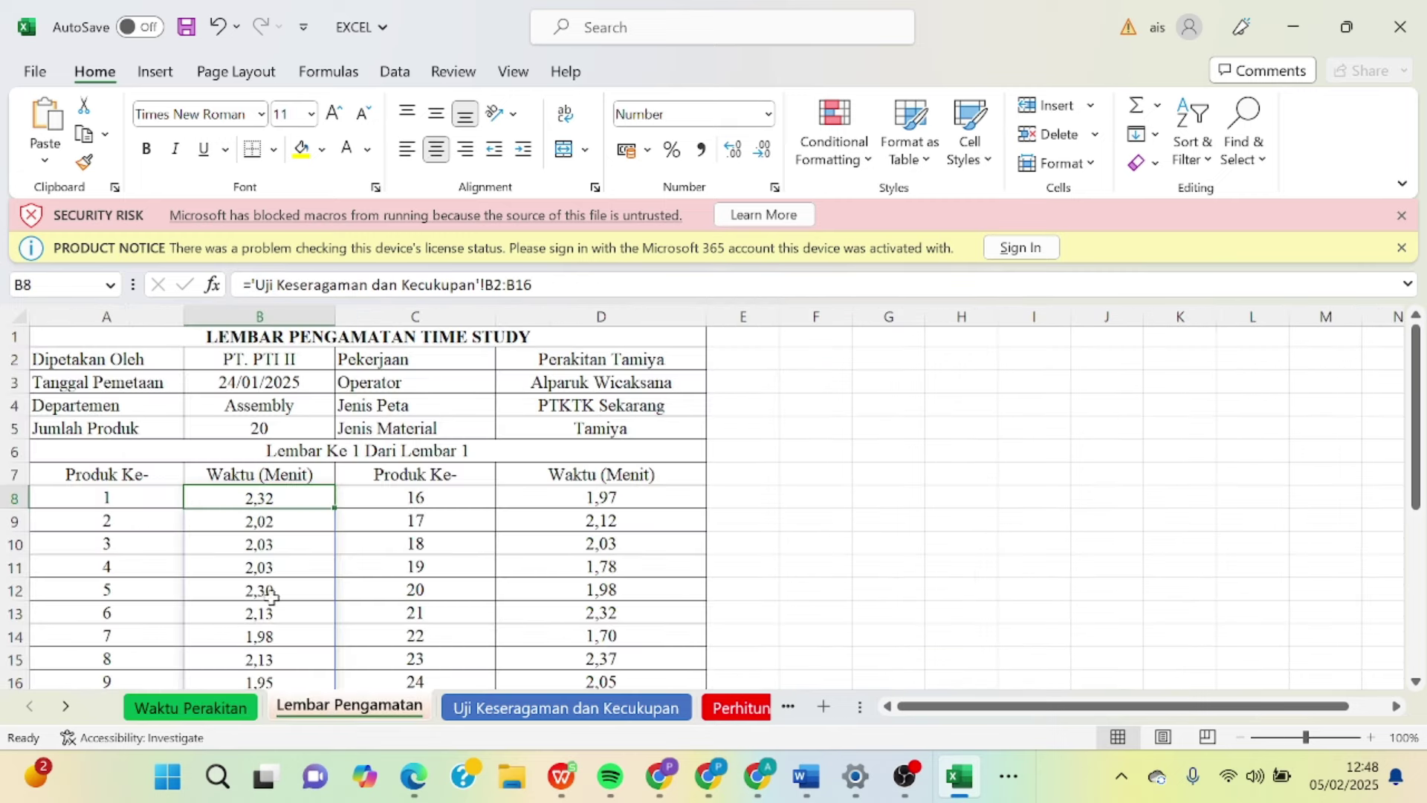
Step: Open the Uji Keseragaman dan Kecukupan sheet and examine its uniformity and adequacy test tables
click(506, 714)
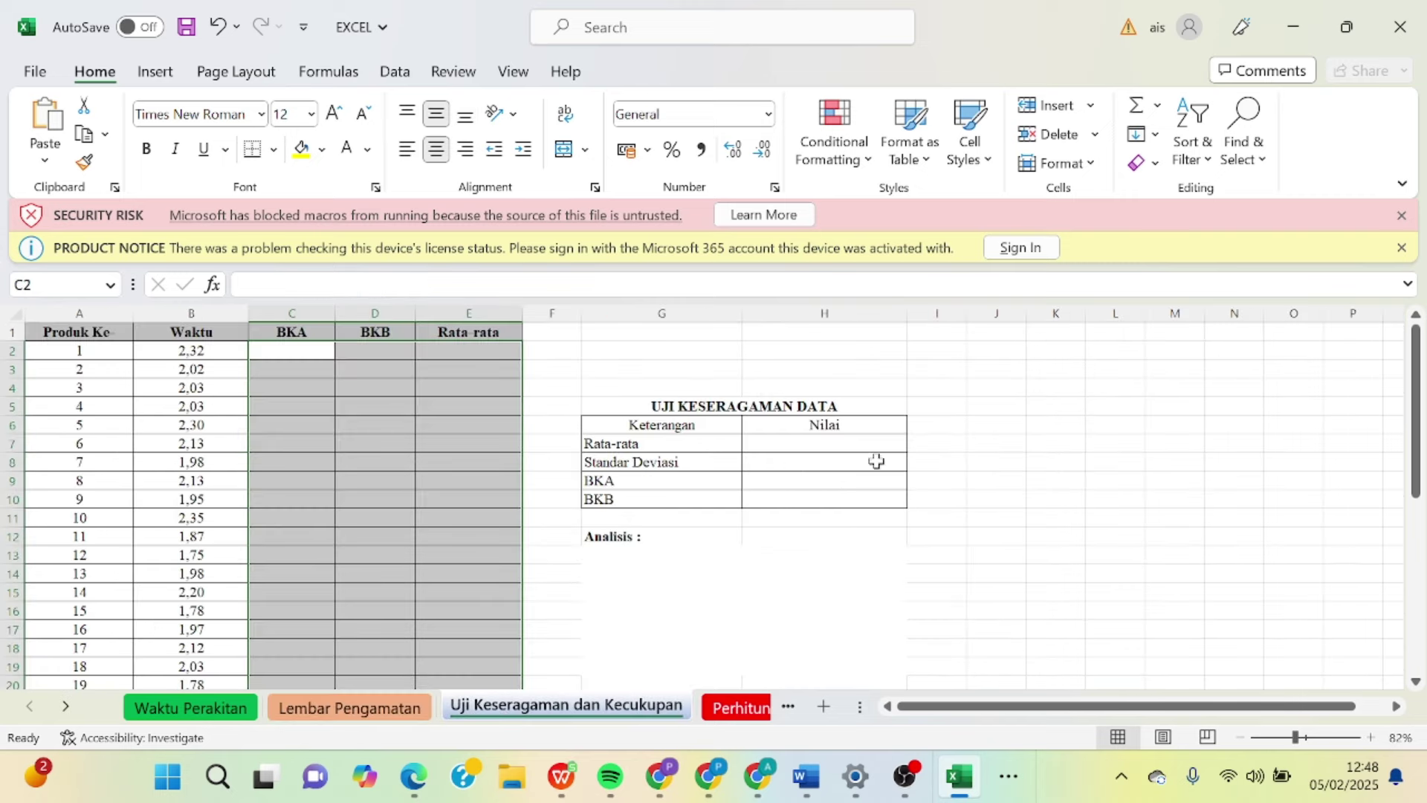
drag(1416, 396, 1423, 348)
click(628, 406)
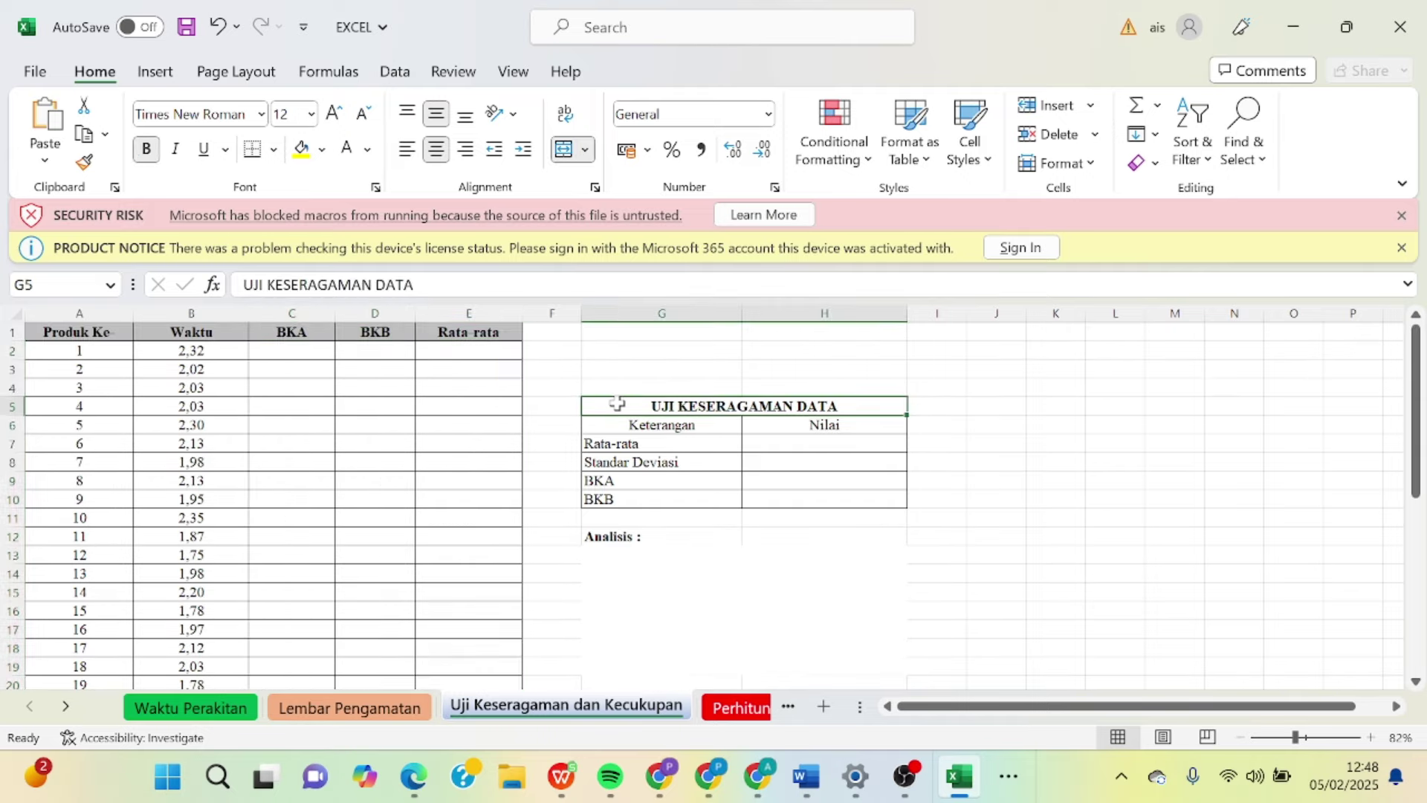
mouse_move(1416, 375)
mouse_down()
mouse_move(1416, 494)
mouse_move(1414, 383)
mouse_up()
click(702, 480)
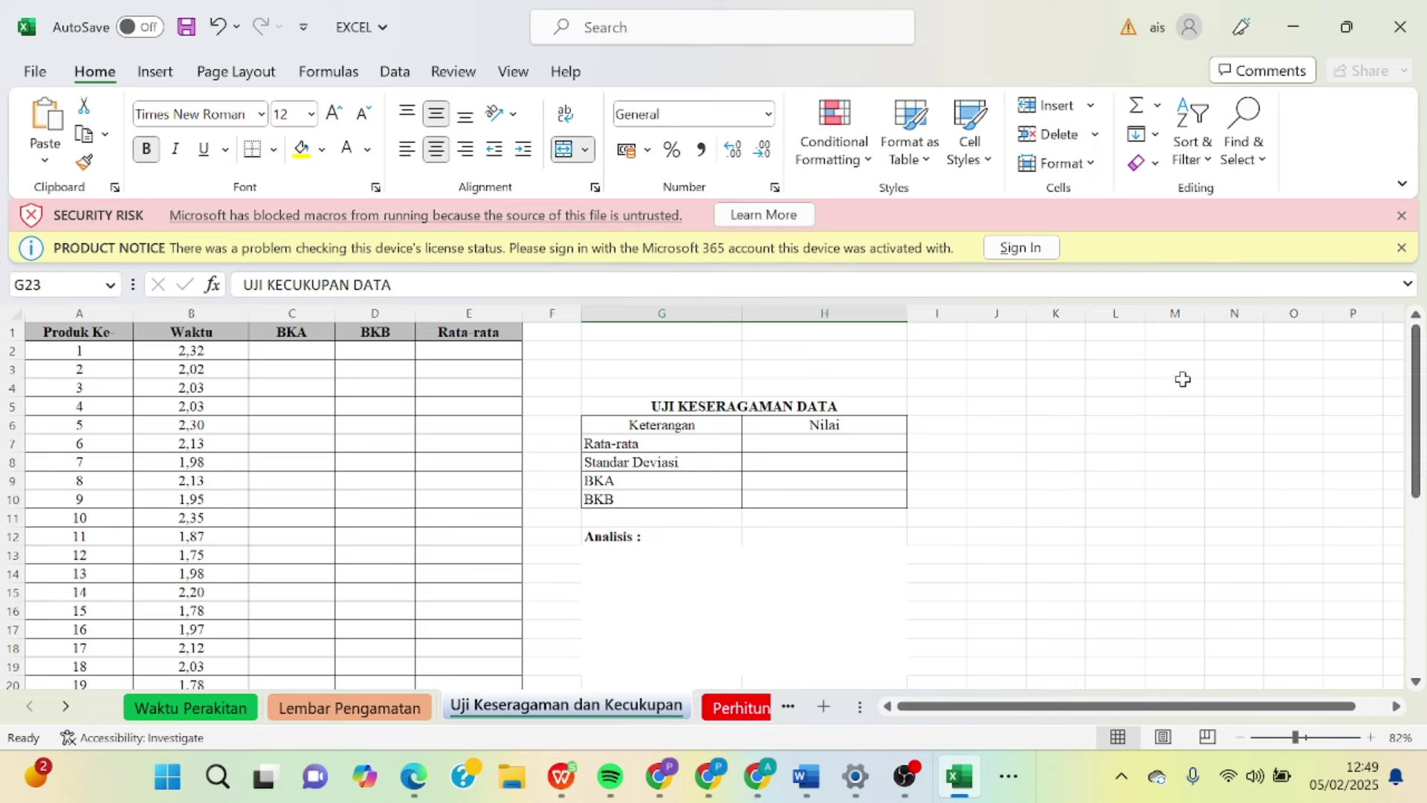
Step: Calculate the Rata-rata value in H7 with AVERAGE over all the times in the Waktu column
click(770, 447)
text(=AVE)
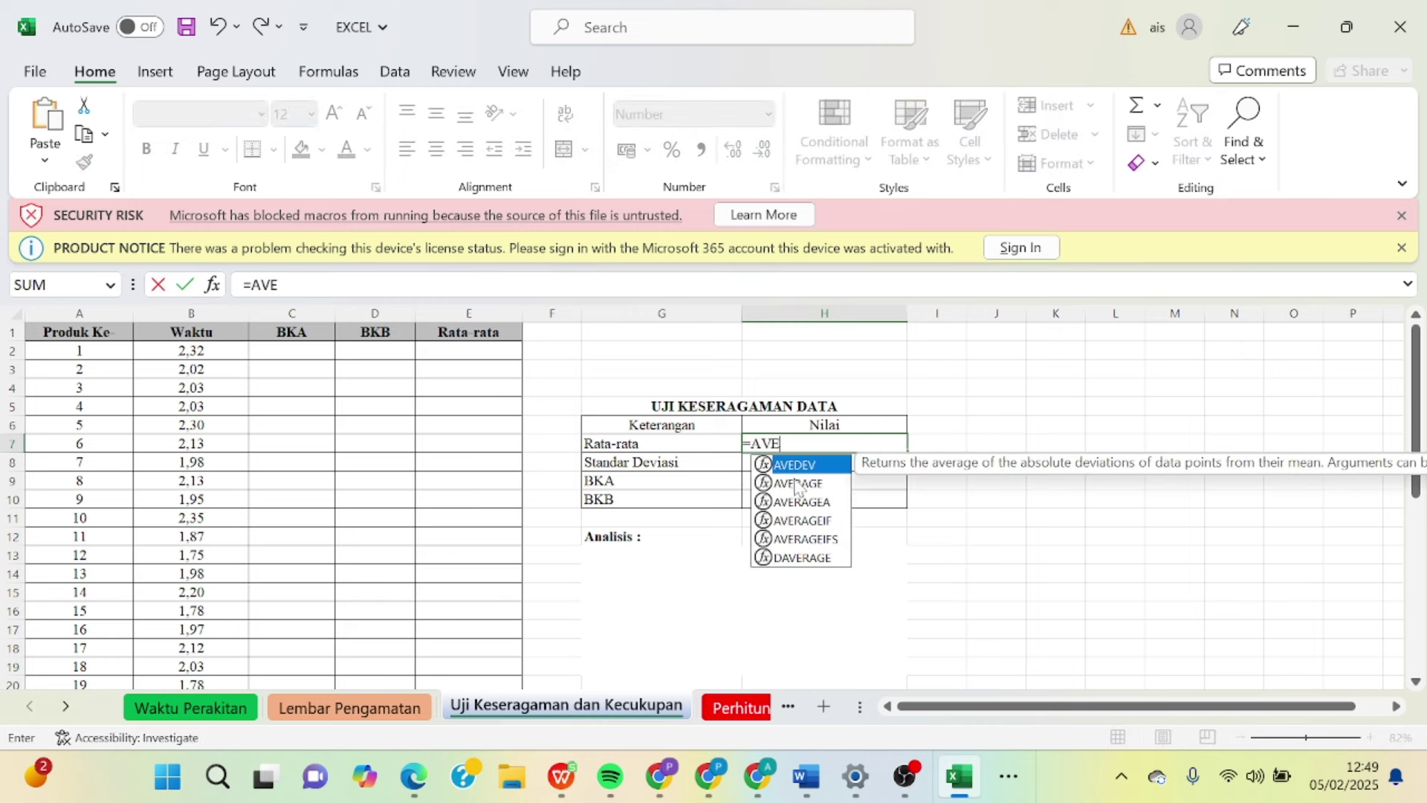
double_click(797, 484)
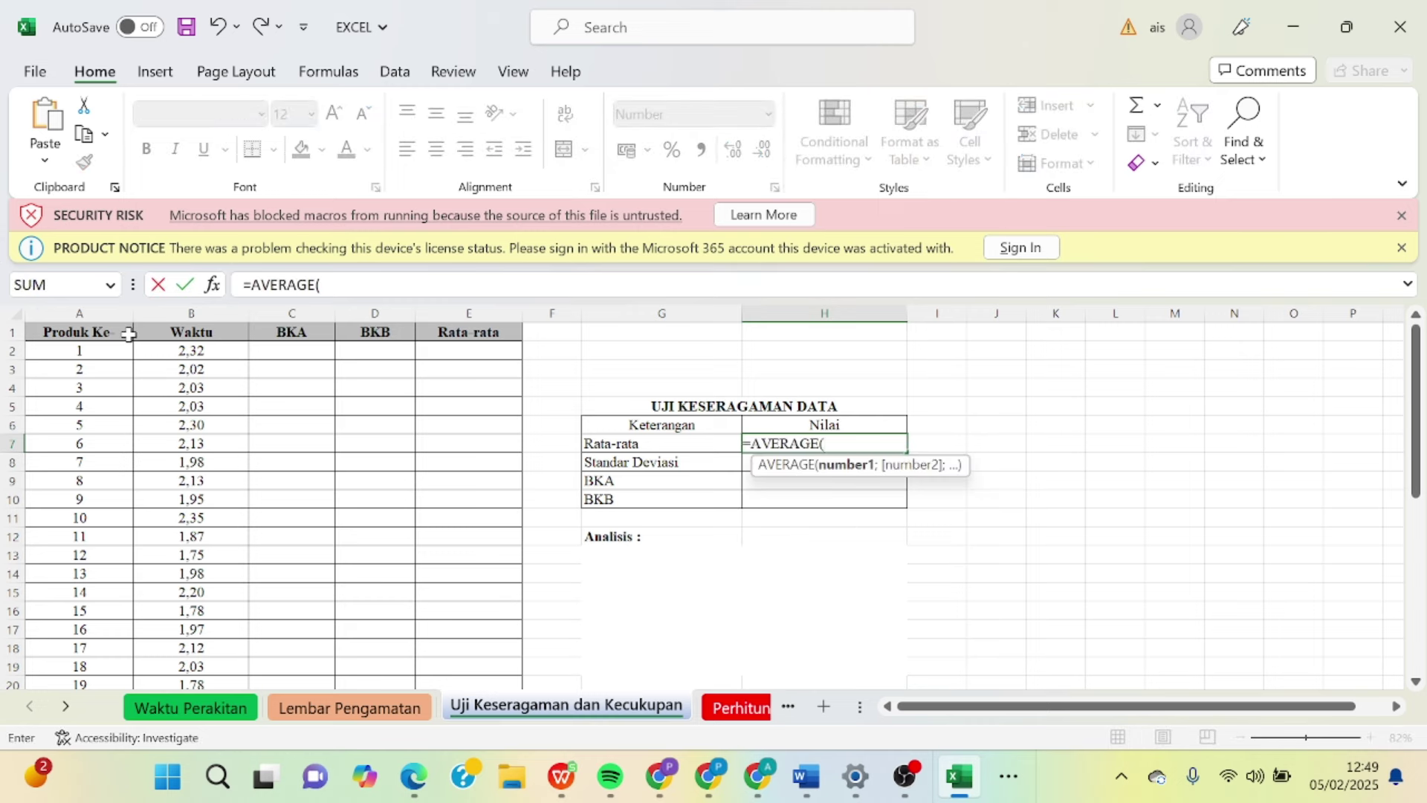
drag(155, 351, 197, 656)
key(Return)
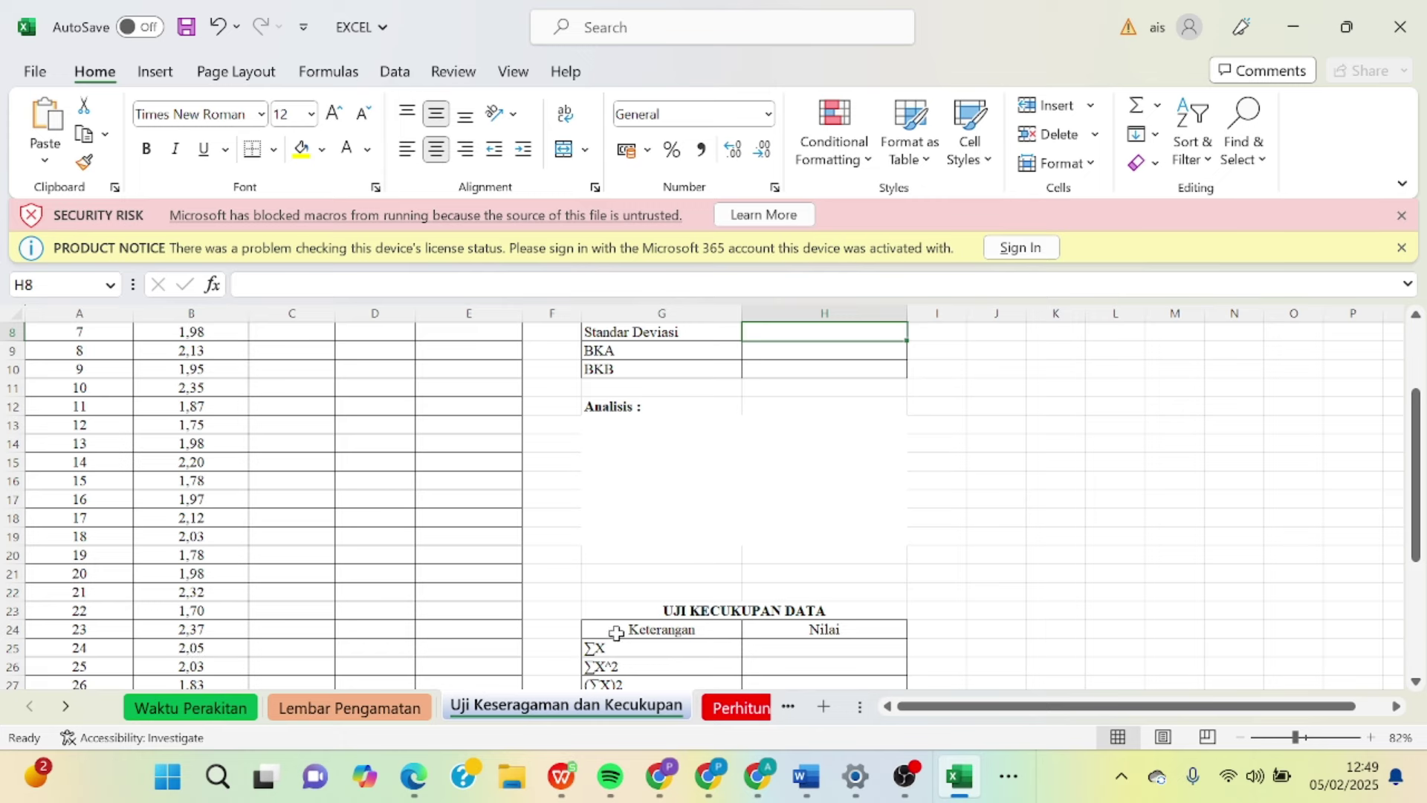
Step: Calculate the Standar Deviasi value in H8 with STDEV over all the times in the Waktu column
drag(1416, 550, 1417, 485)
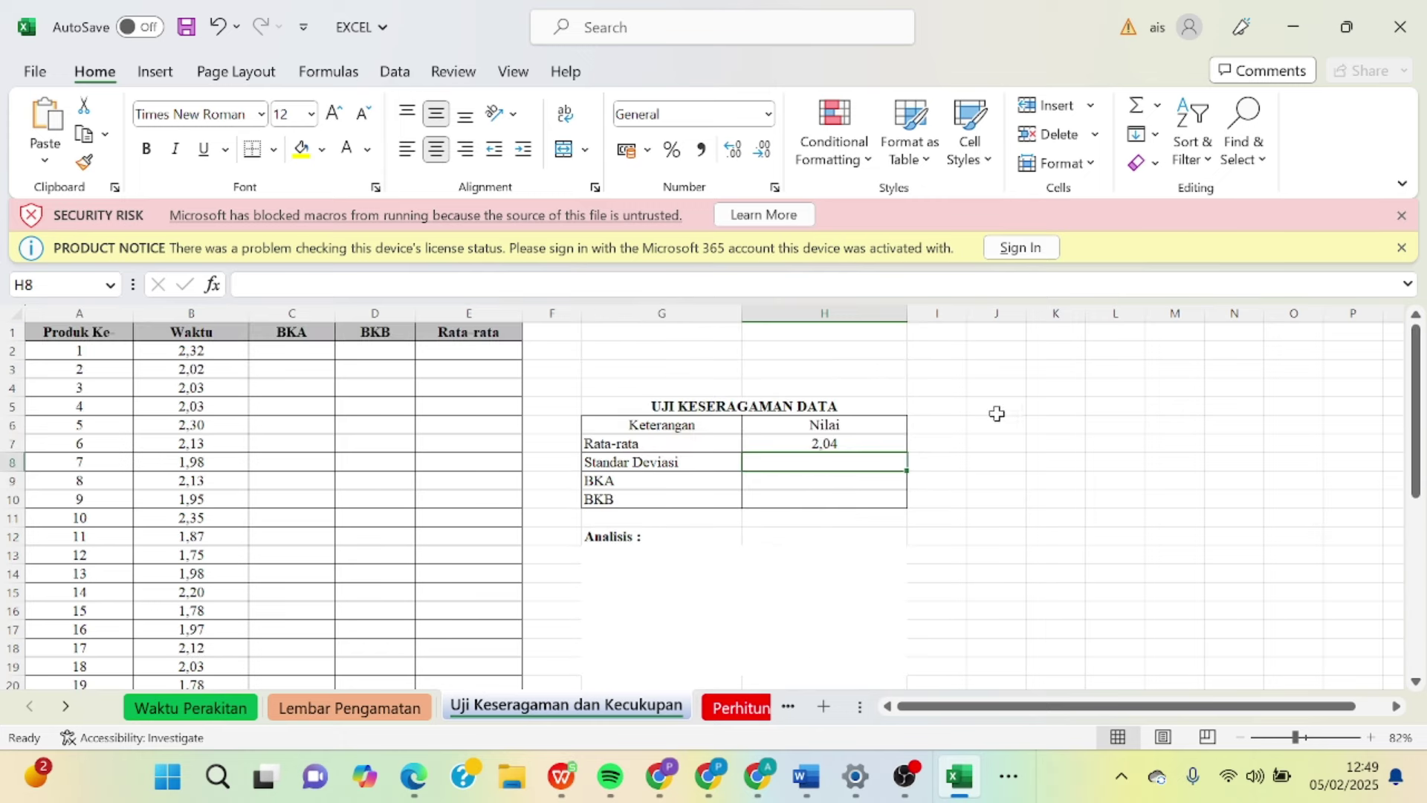
text(=)
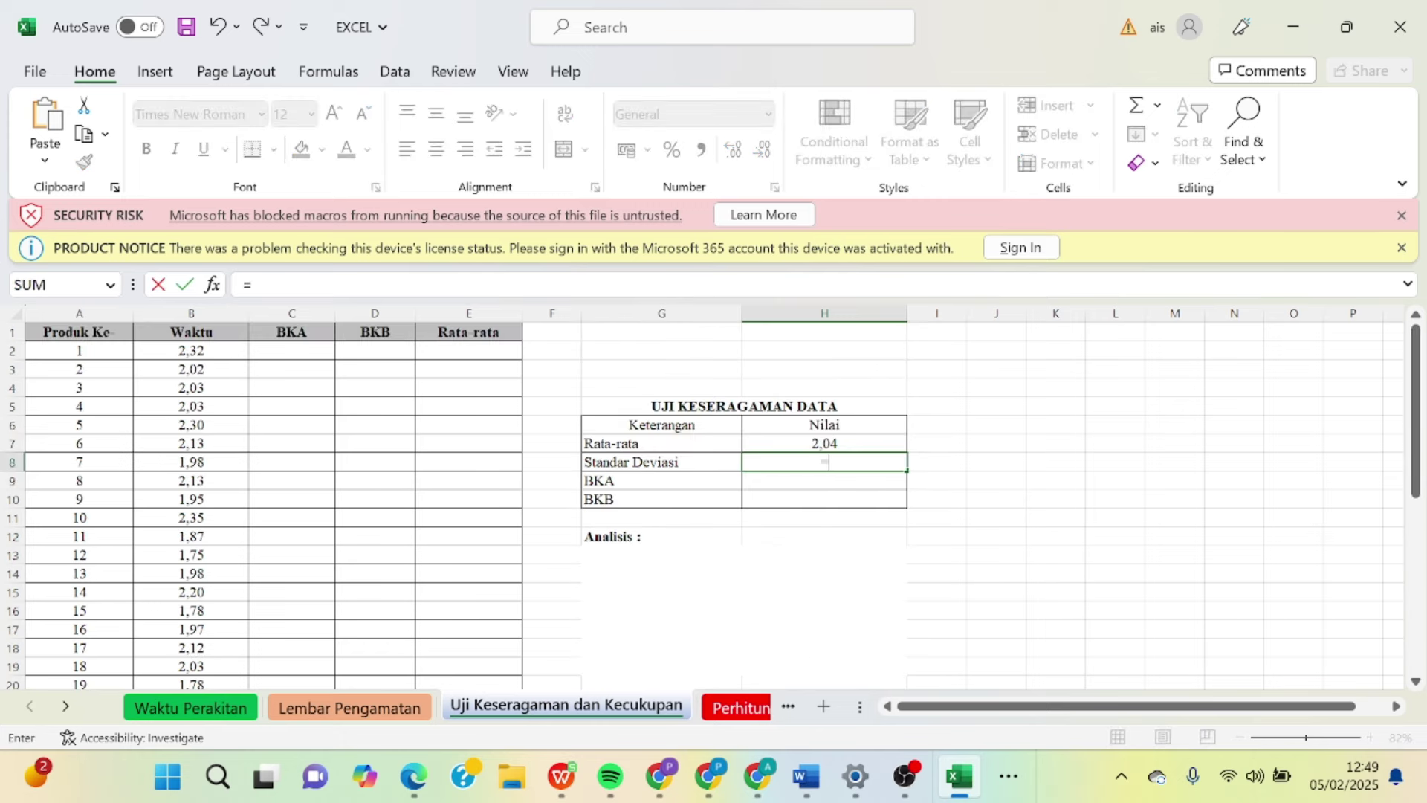
text(STDE)
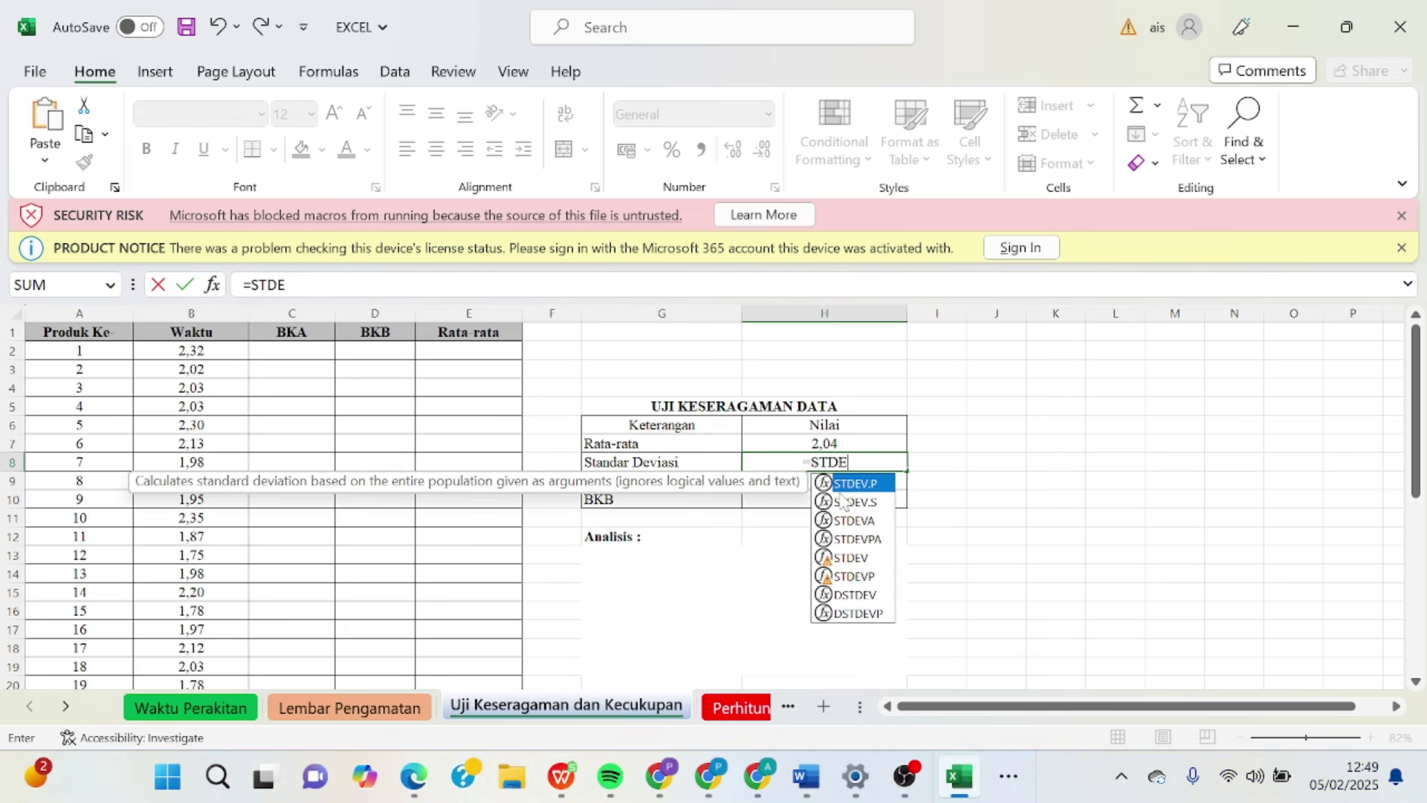
double_click(852, 558)
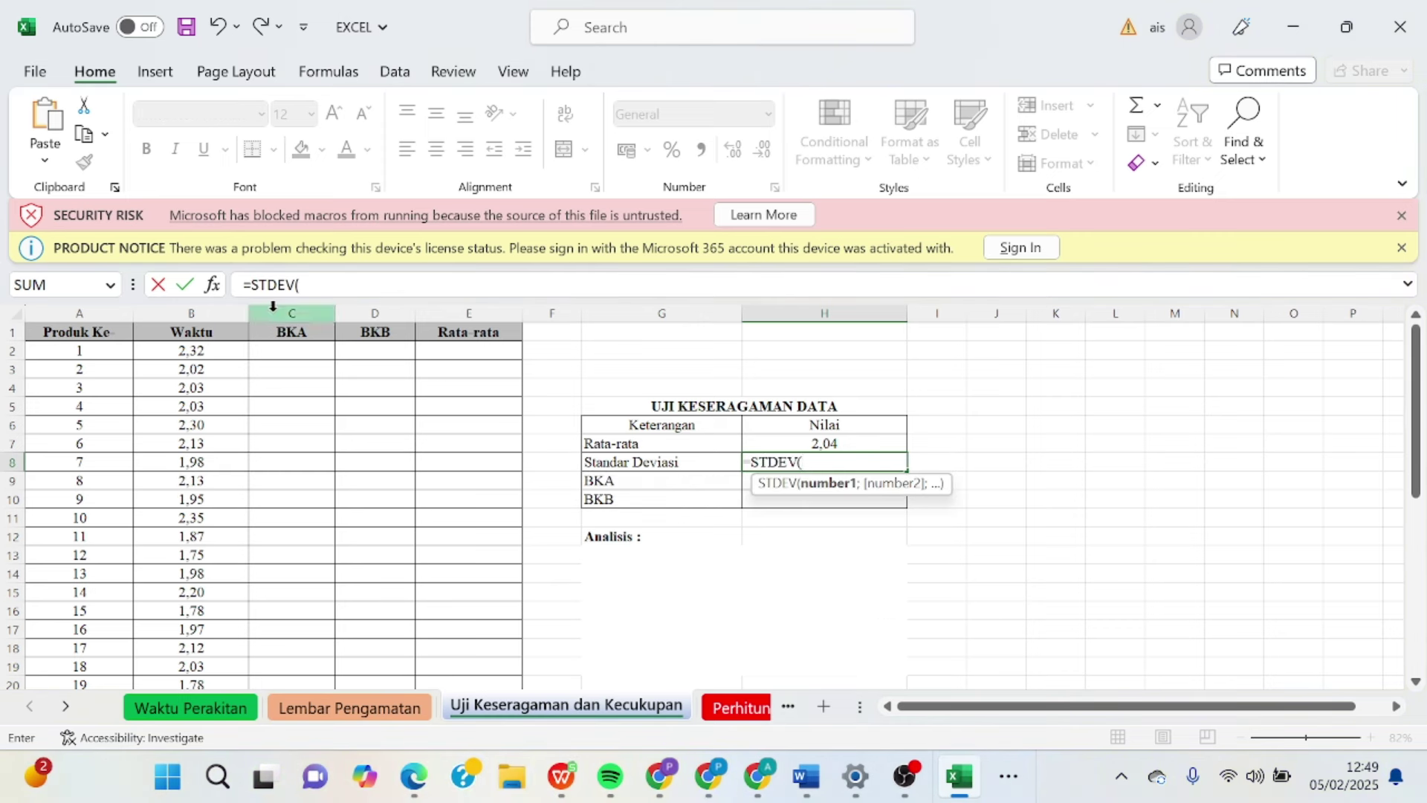
drag(216, 351, 212, 641)
key(Return)
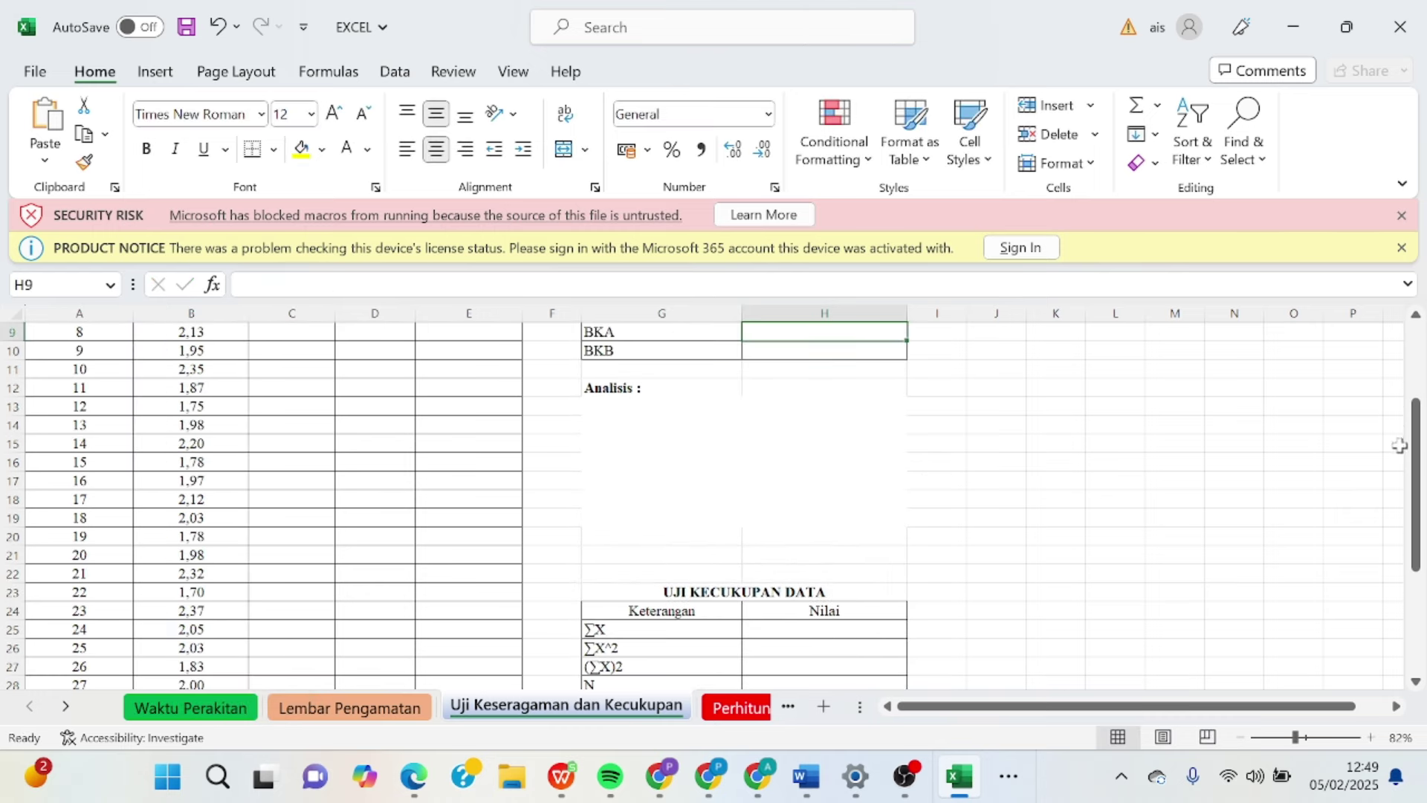
Step: Calculate the BKA value in H9 with the formula =H7+2*H8
drag(1416, 461, 1416, 382)
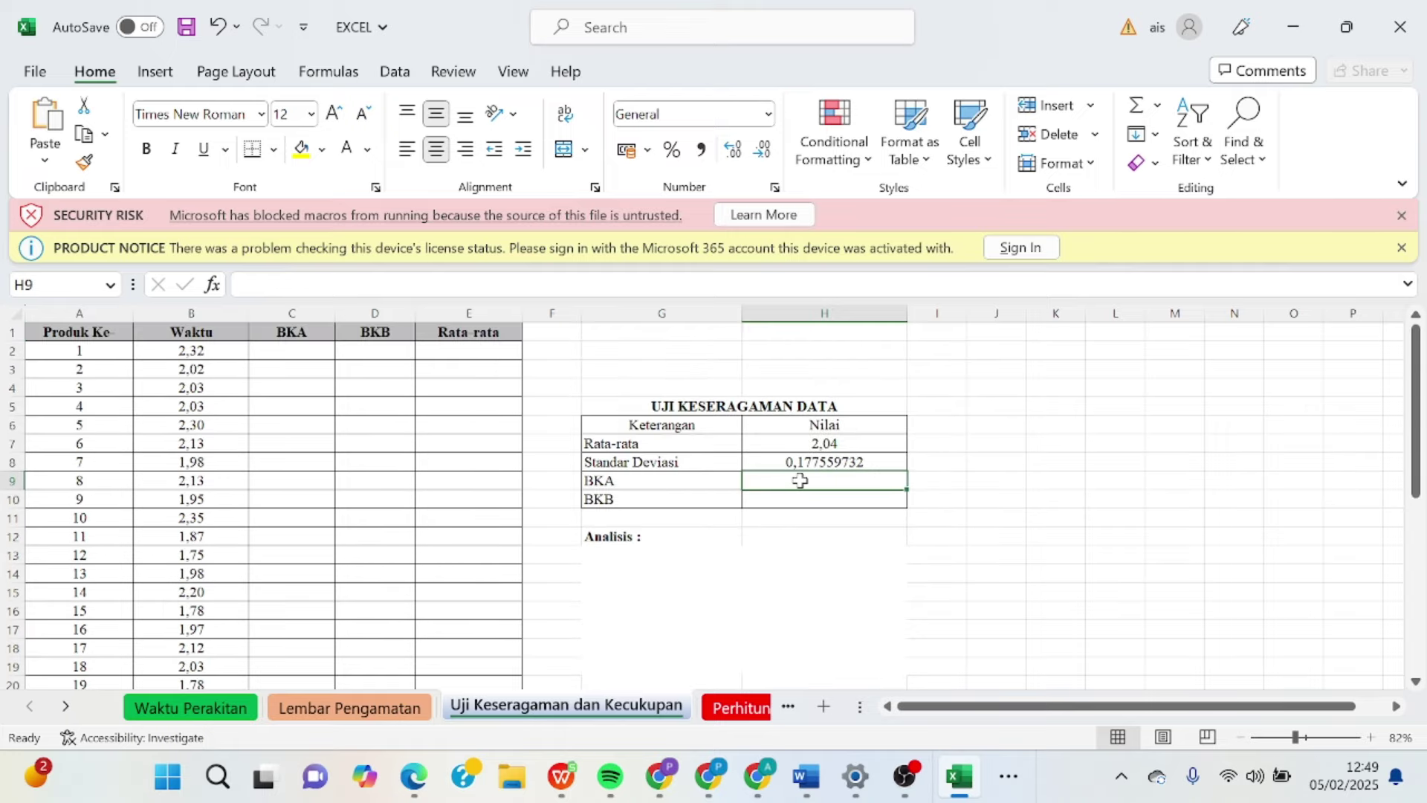
text(=)
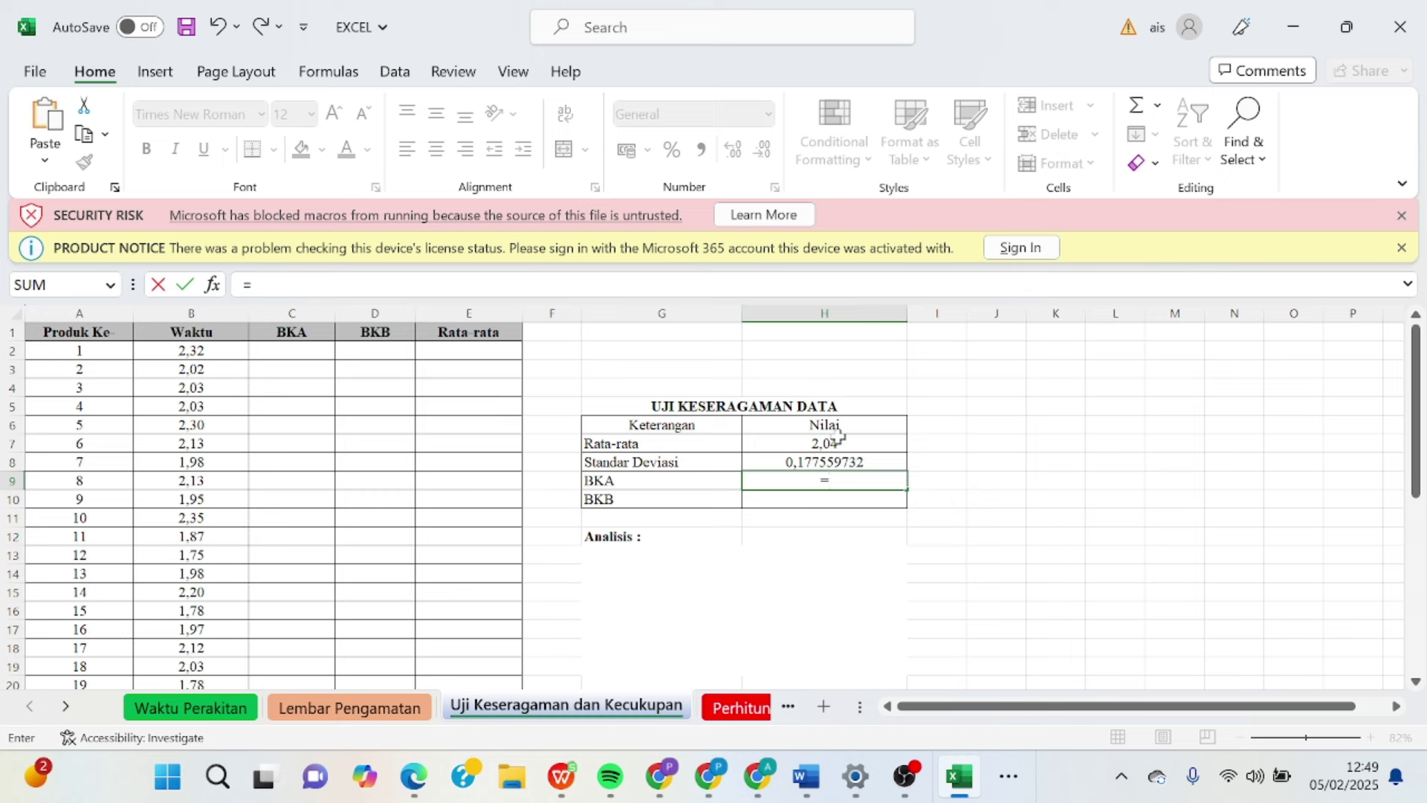
click(828, 444)
text(+)
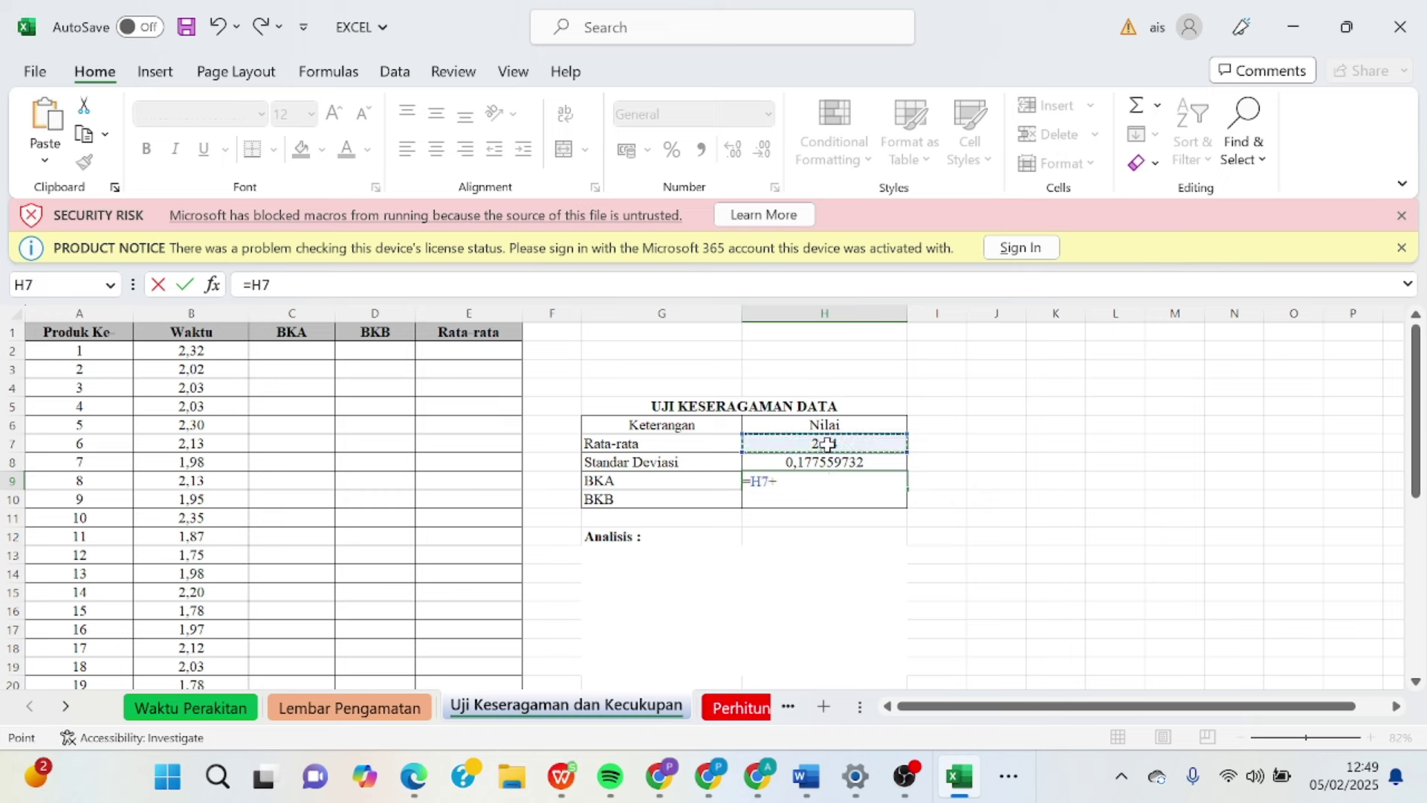
text(2*)
click(801, 464)
key(Return)
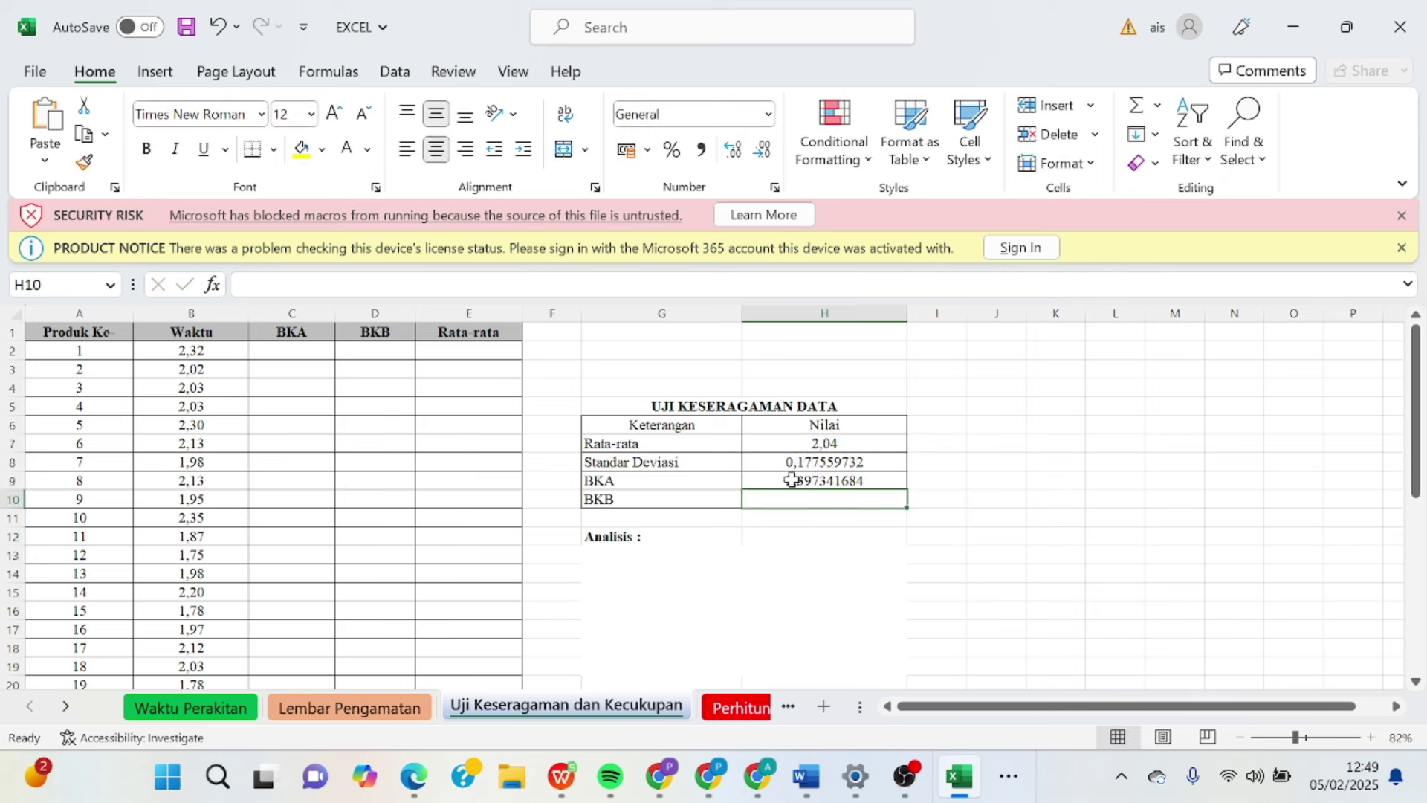
Step: Copy the BKA formula into the BKB value cell H10 and change it to =H7-2*H8
click(792, 480)
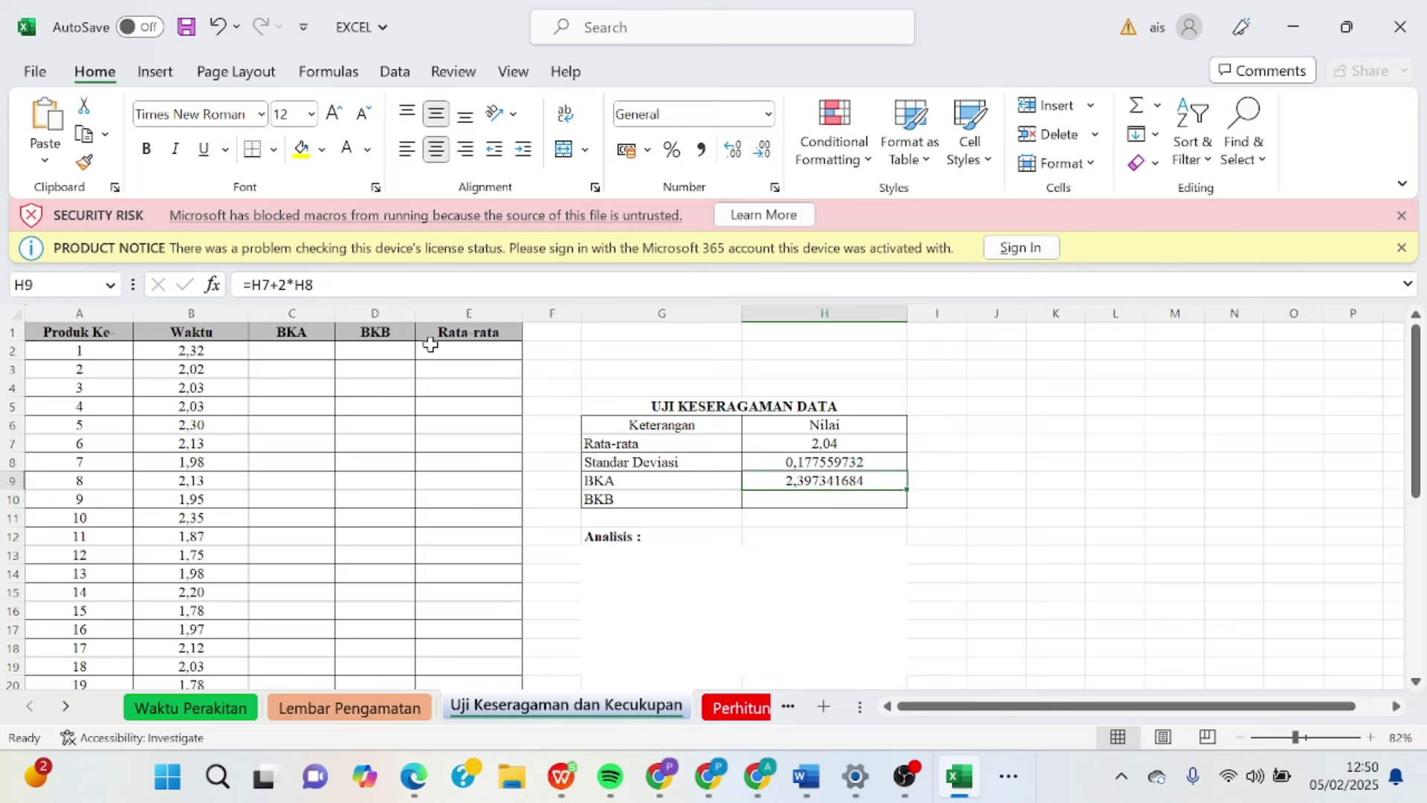
drag(315, 285, 234, 295)
key(ctrl+c)
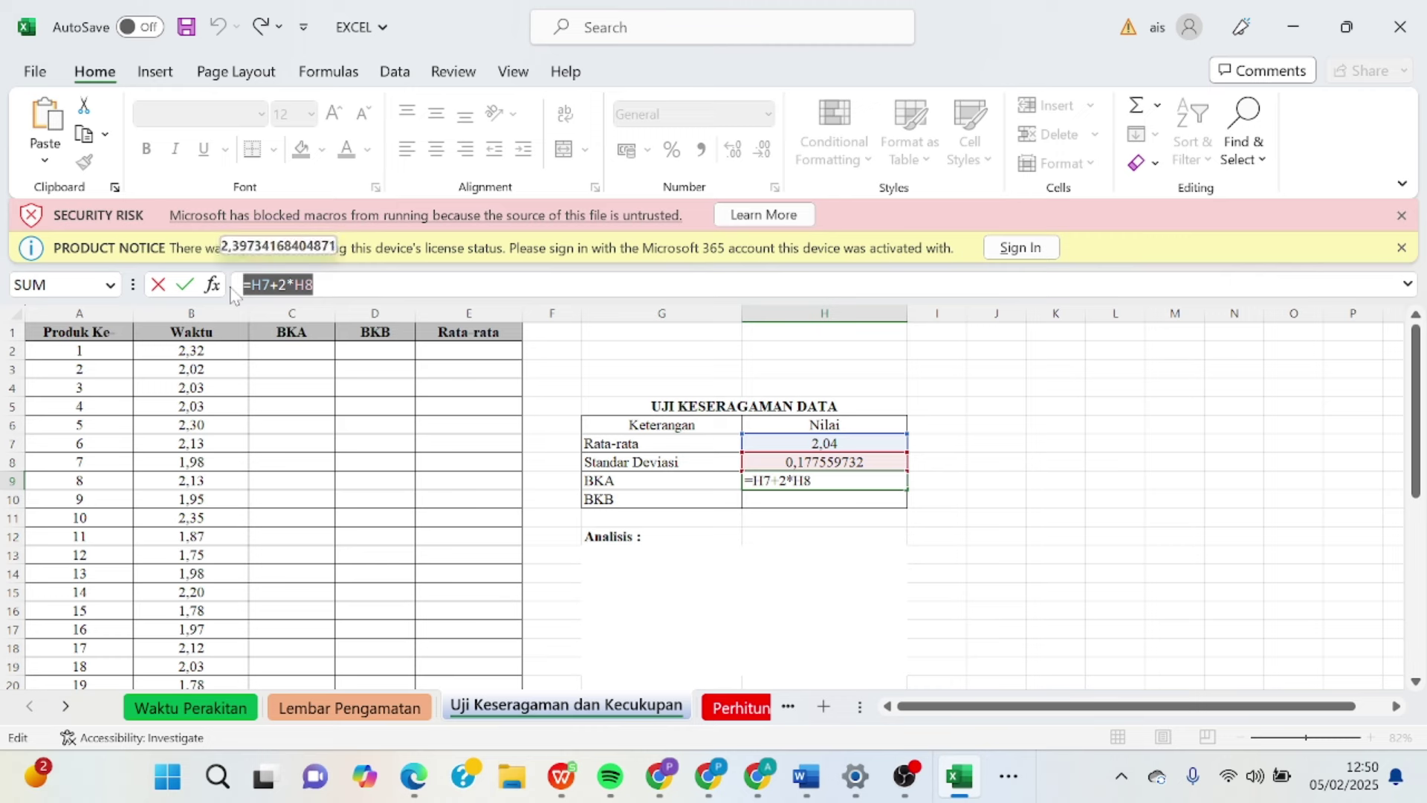
key(Return)
click(243, 286)
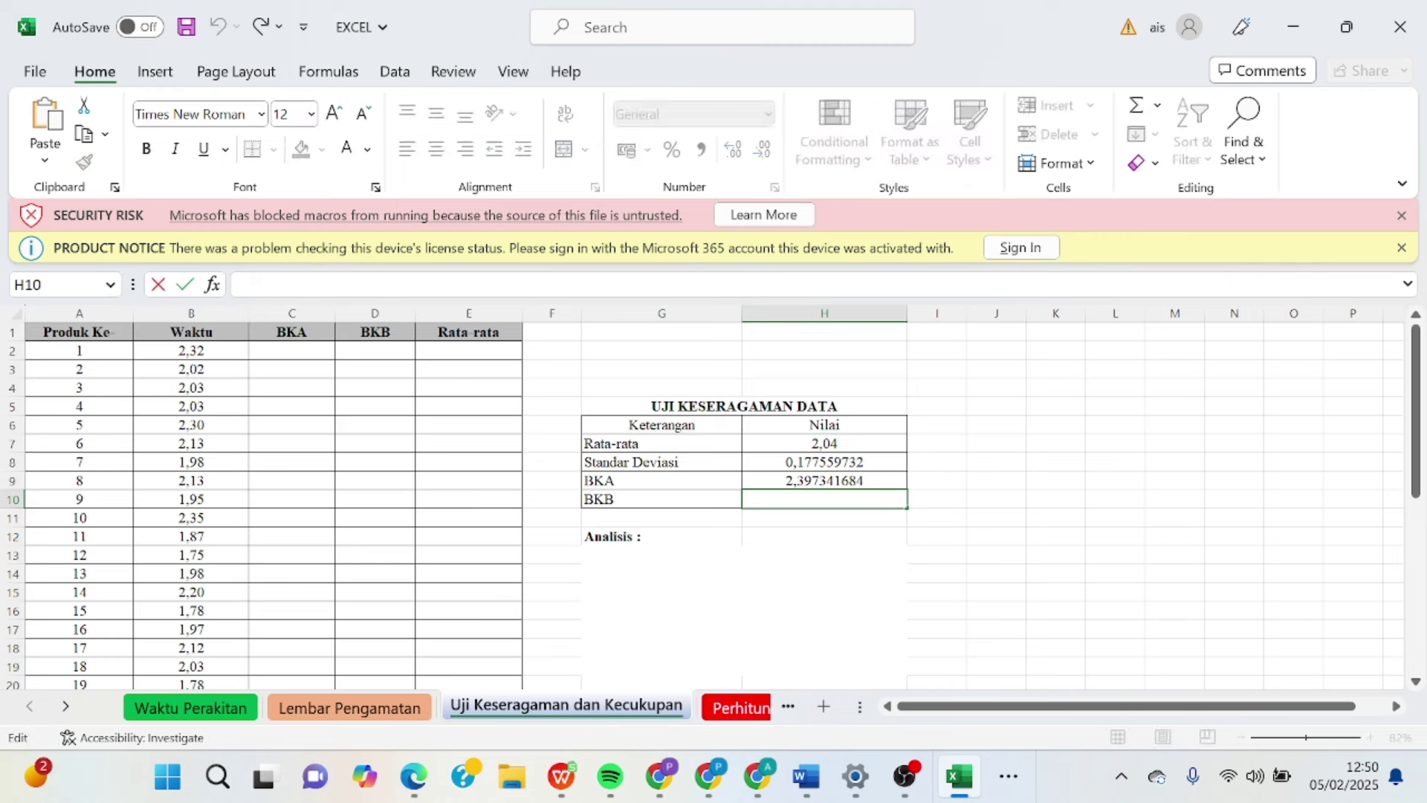
key(ctrl+v)
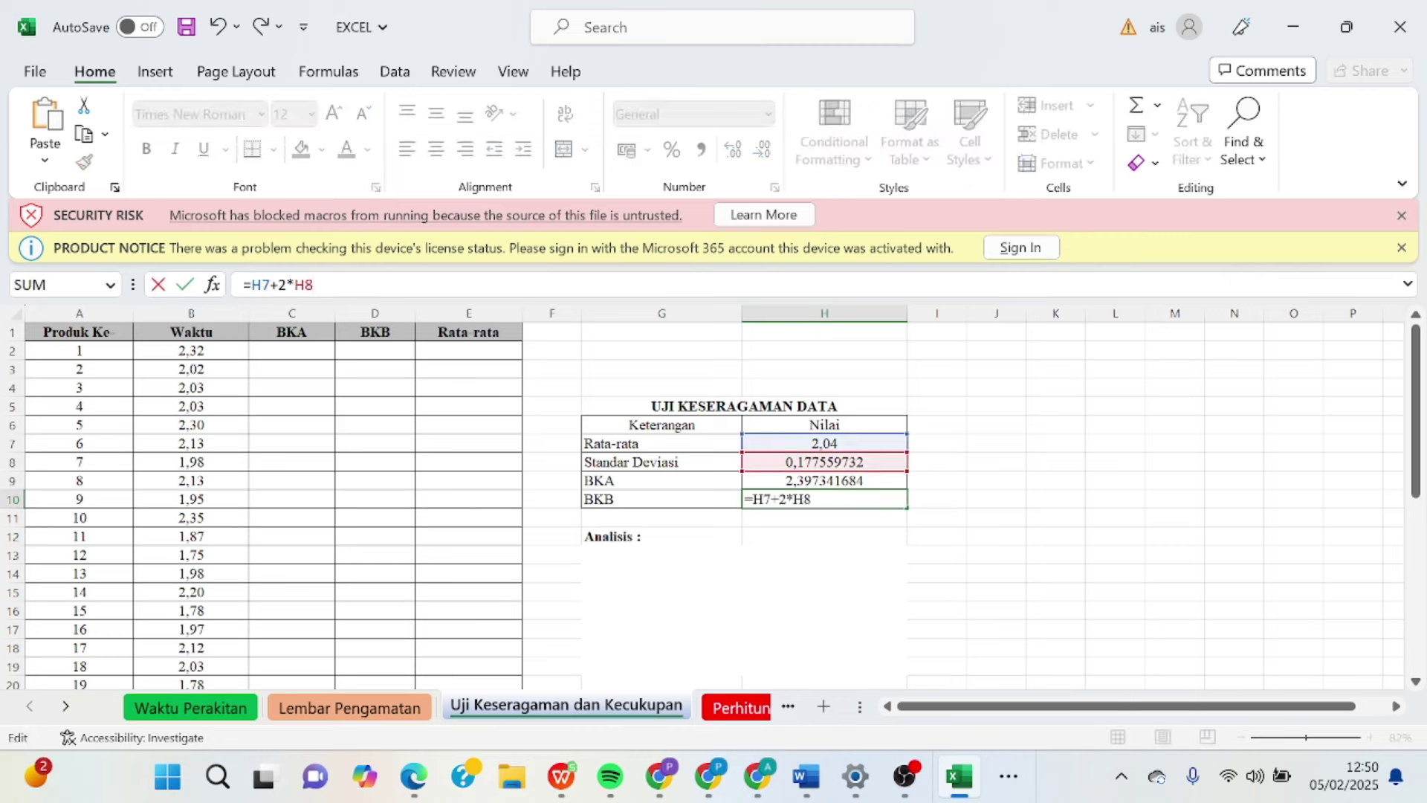
click(278, 284)
key(BackSpace)
text(-)
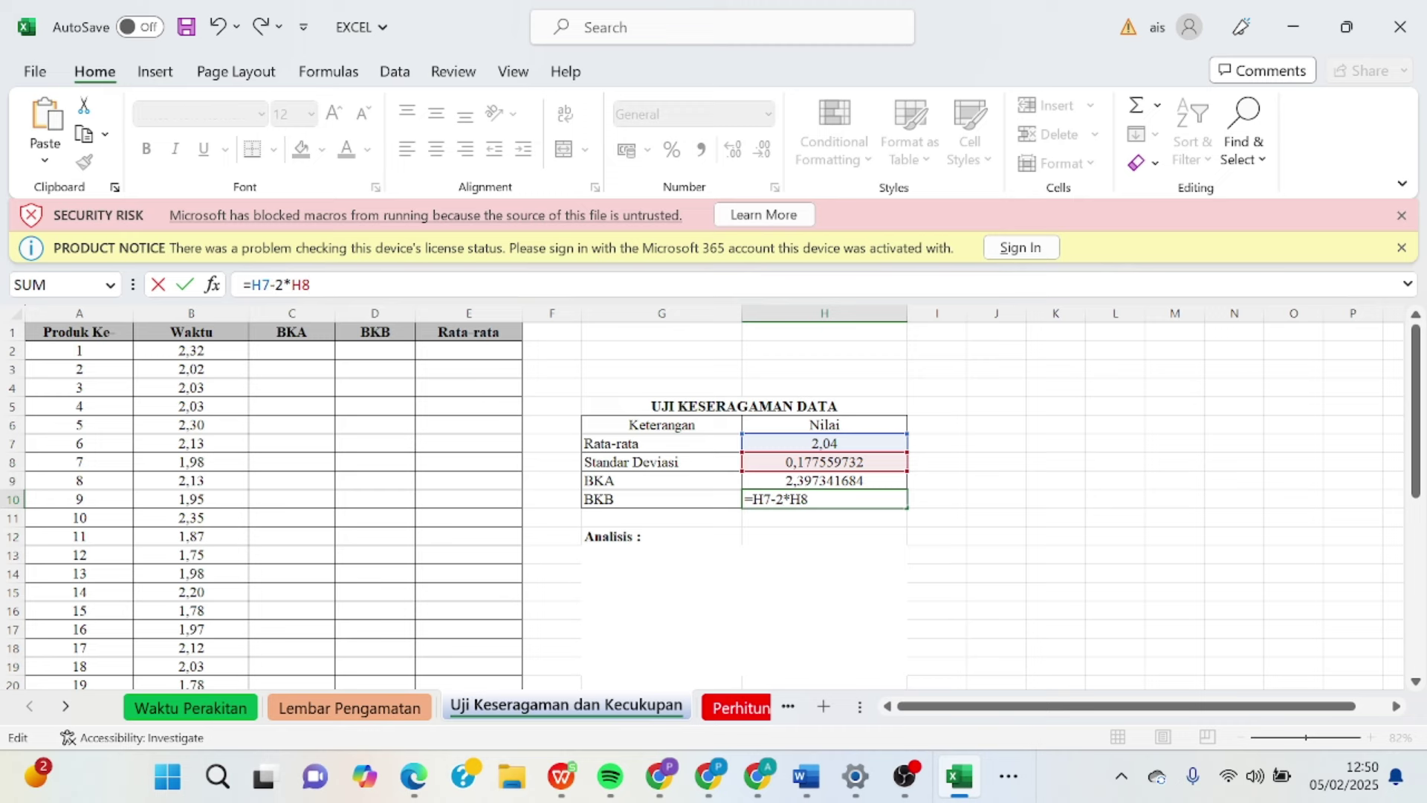
key(Return)
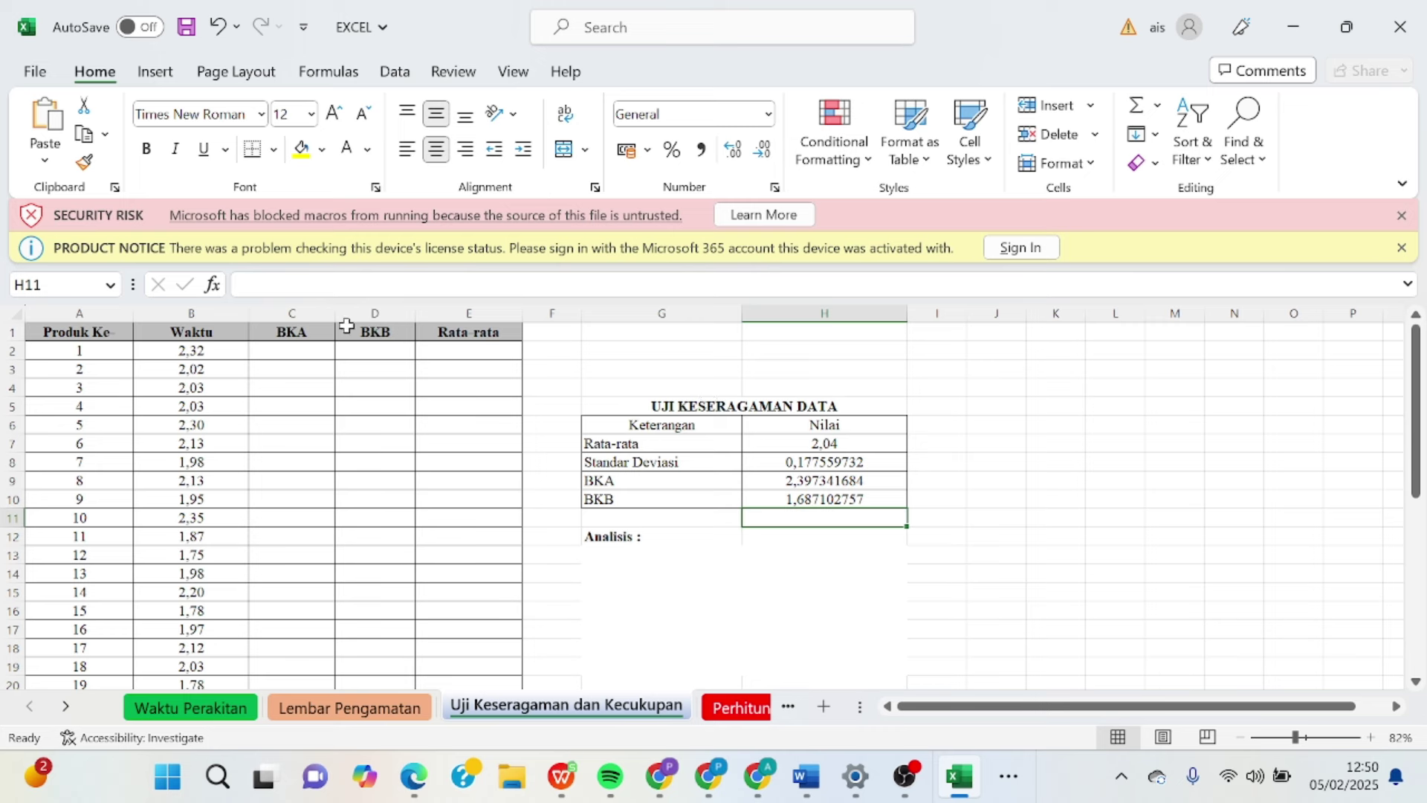
Step: Fill the BKA column of the product table with the absolute reference =$H$9, from C2 down to the last product
click(306, 349)
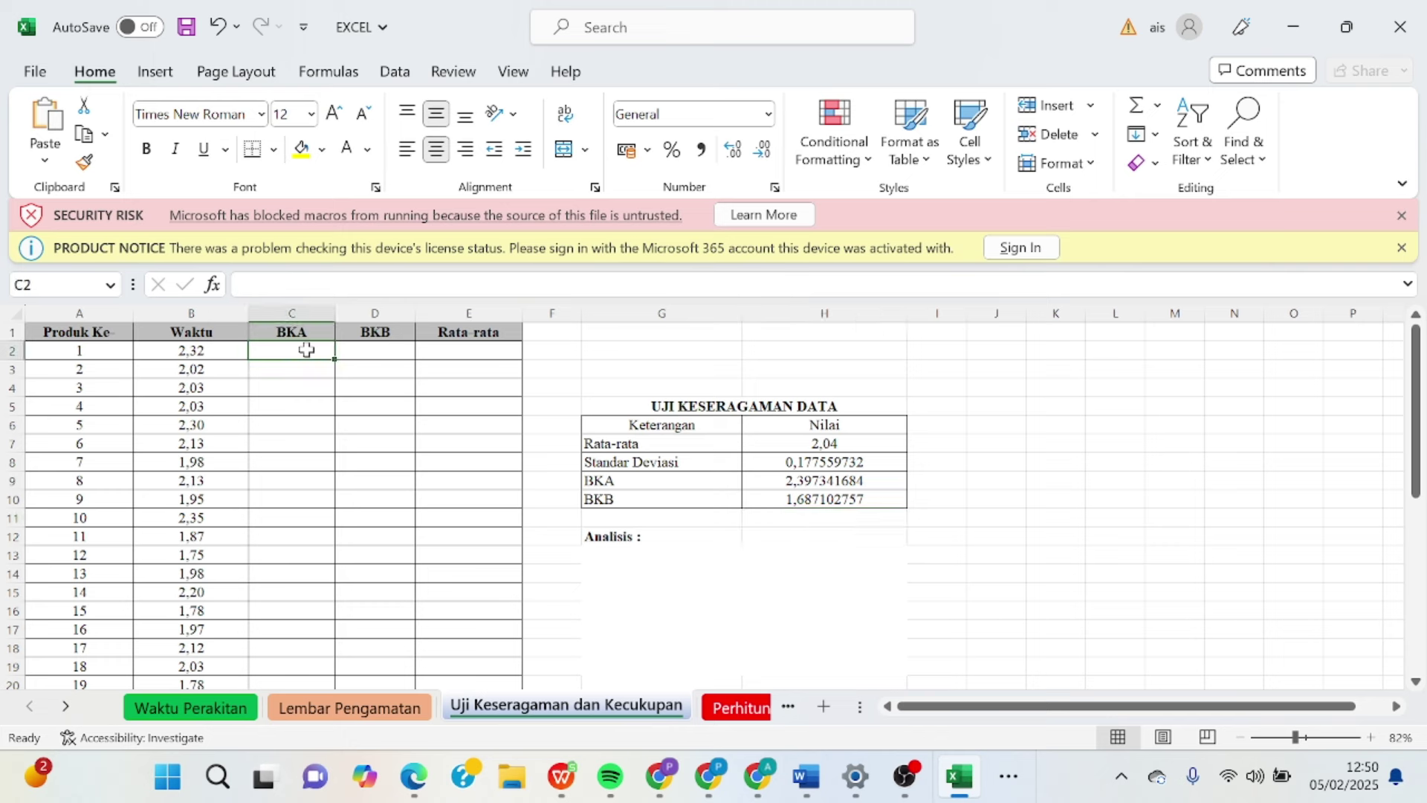
text(=)
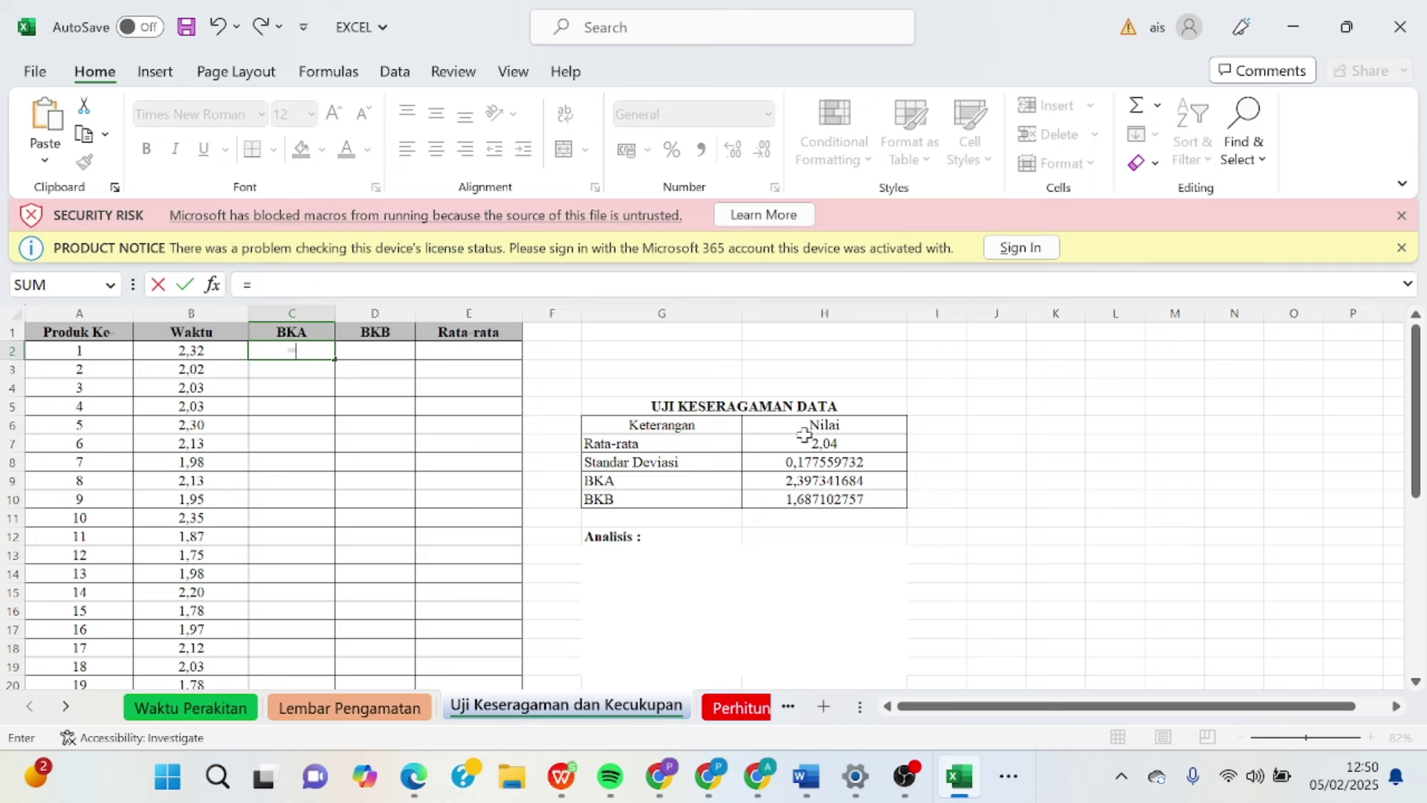
click(865, 479)
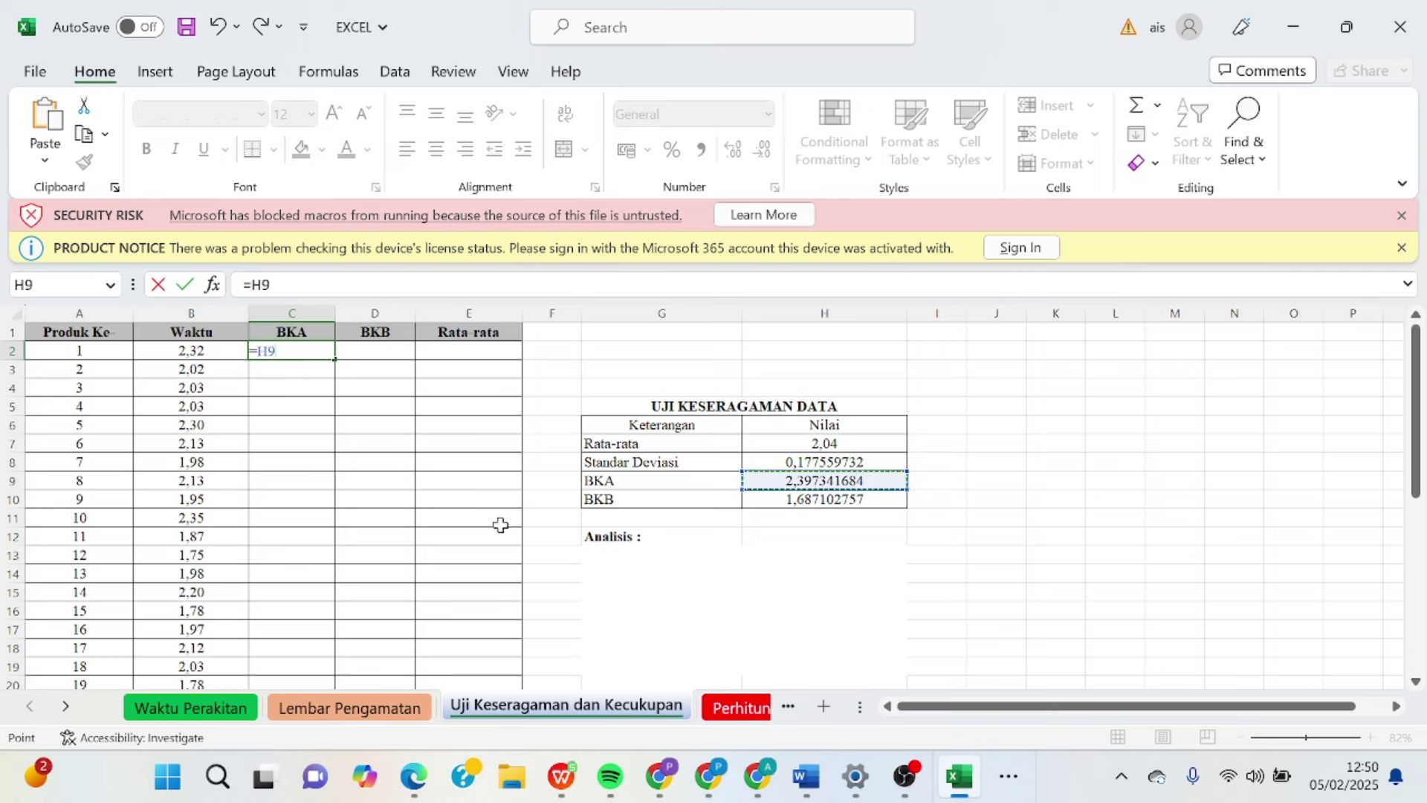
key(F4)
key(Return)
click(310, 351)
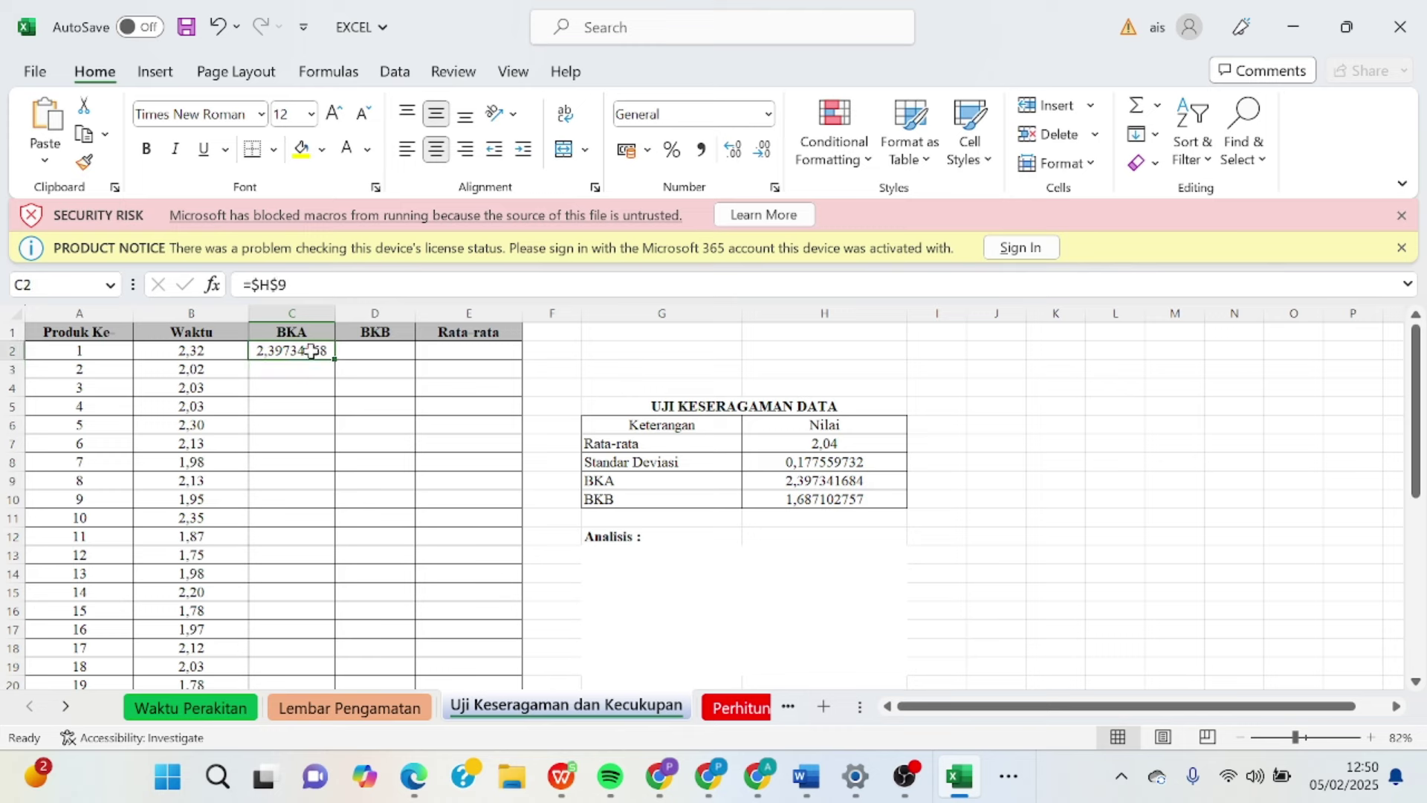
double_click(332, 359)
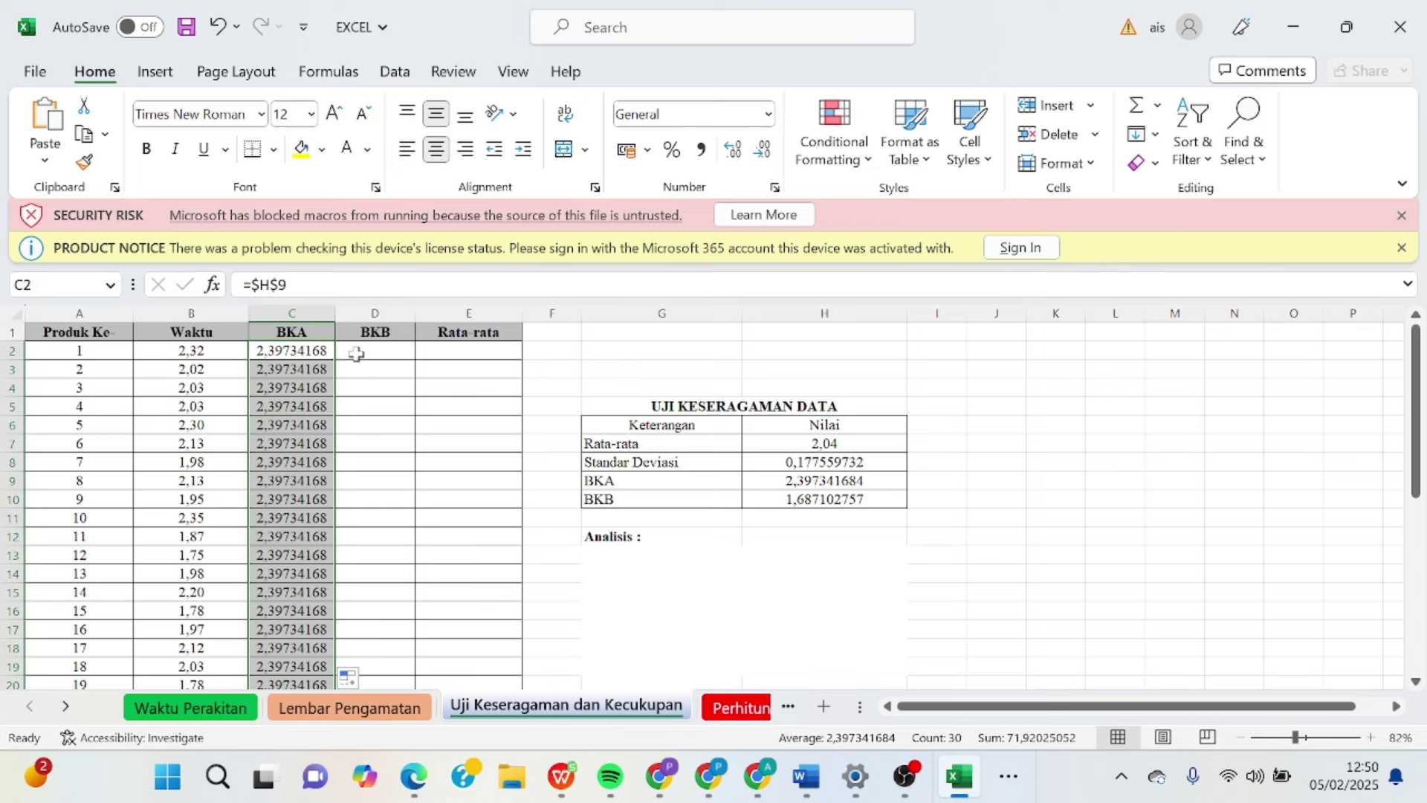
Step: Fill the BKB column of the product table with the absolute reference =$H$10, from D2 down to the last product
click(362, 354)
text(=)
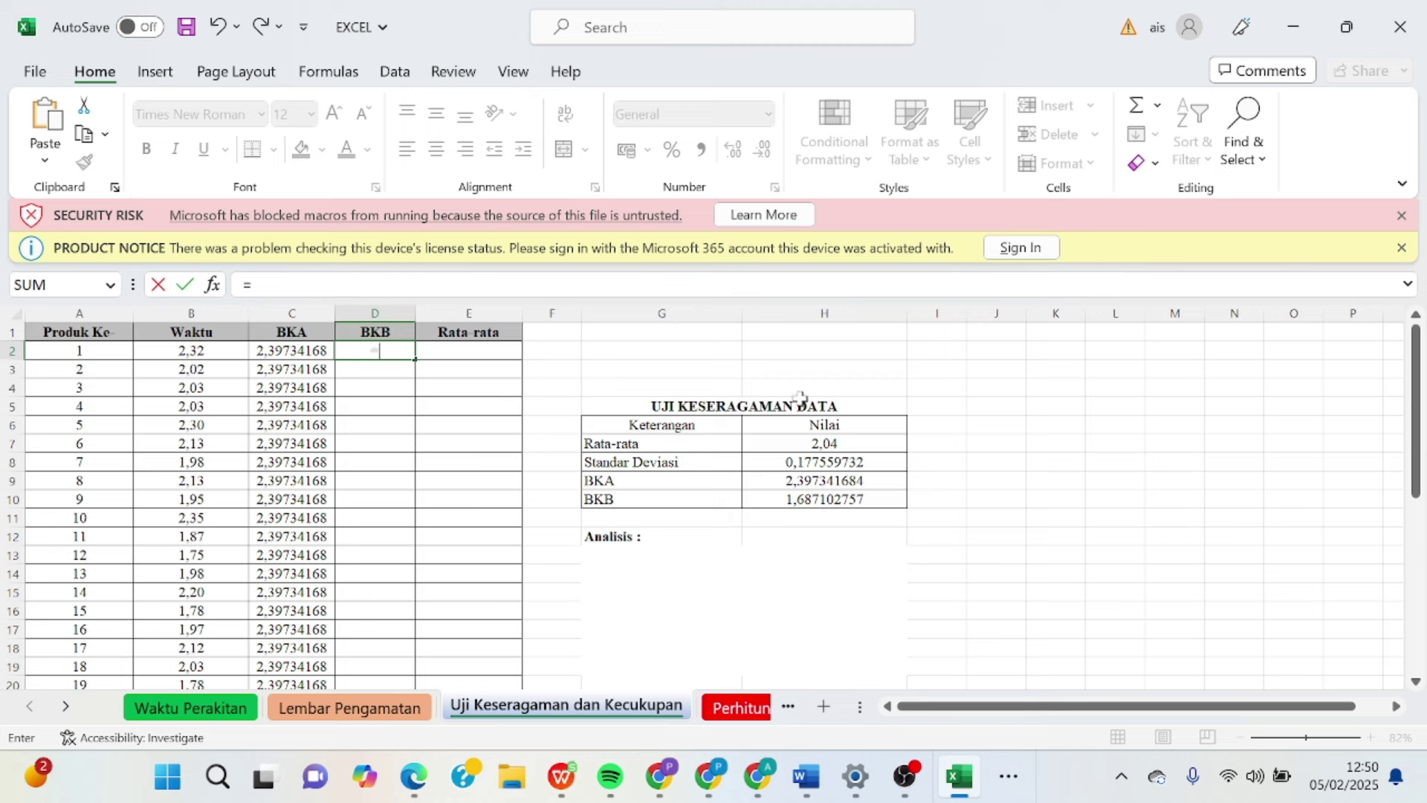
click(789, 498)
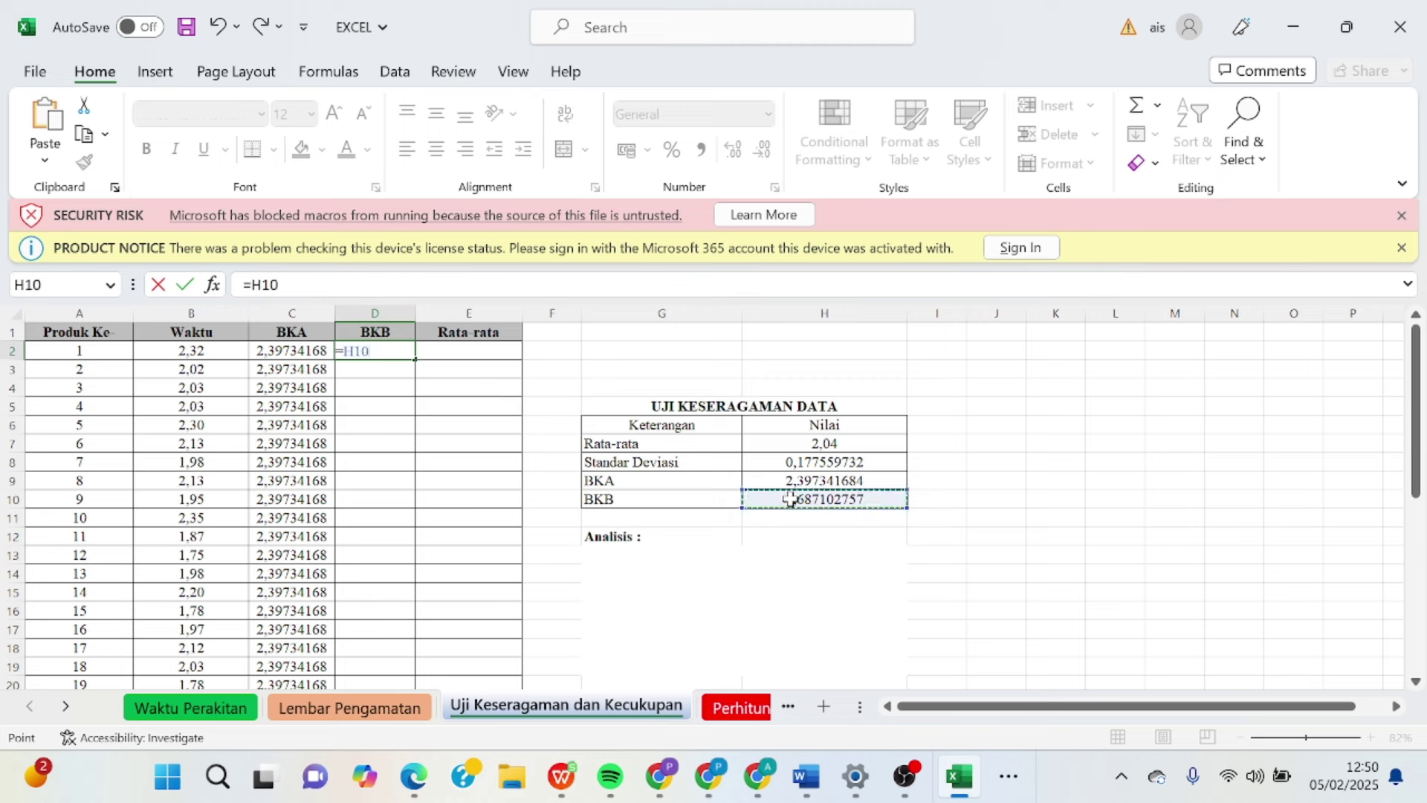
key(F4)
key(Return)
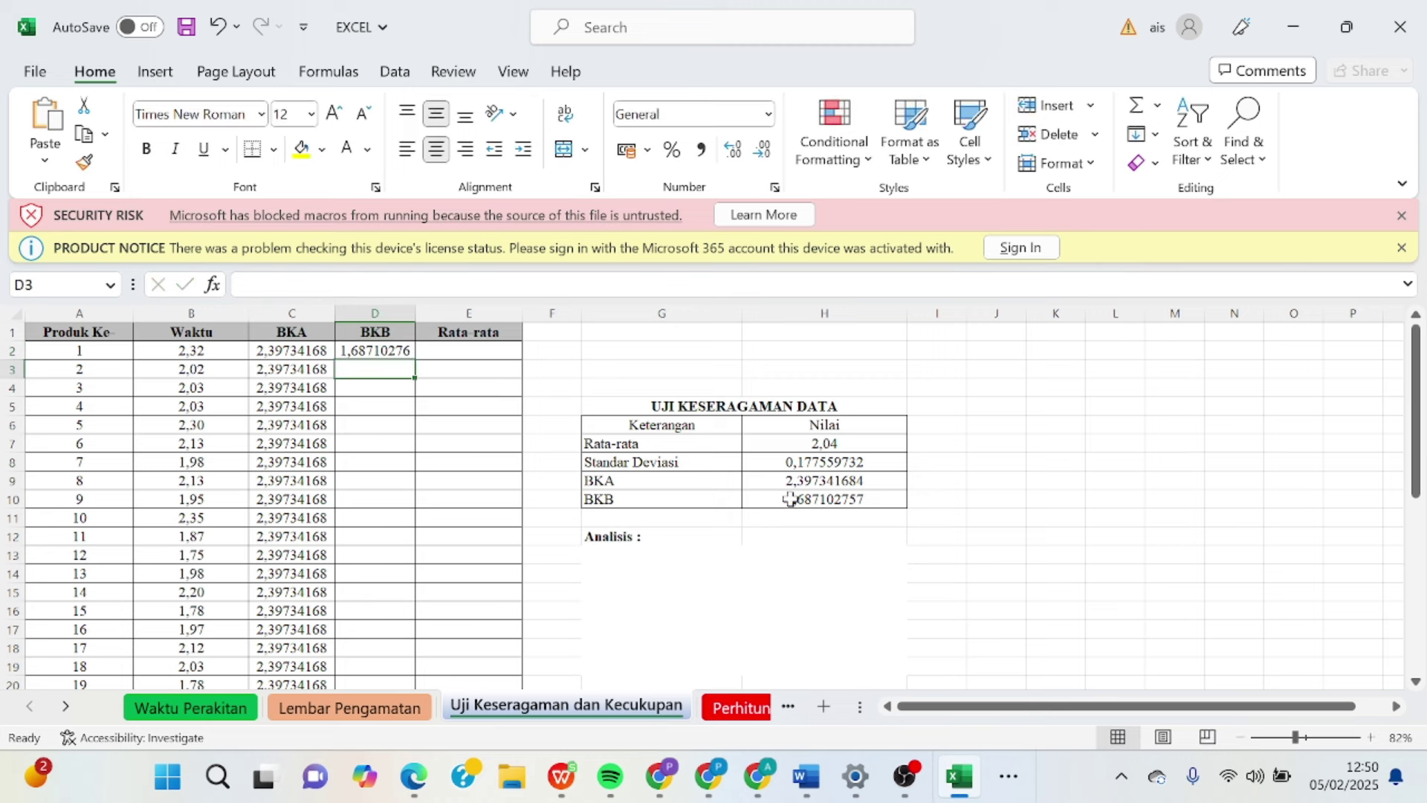
click(380, 352)
double_click(414, 360)
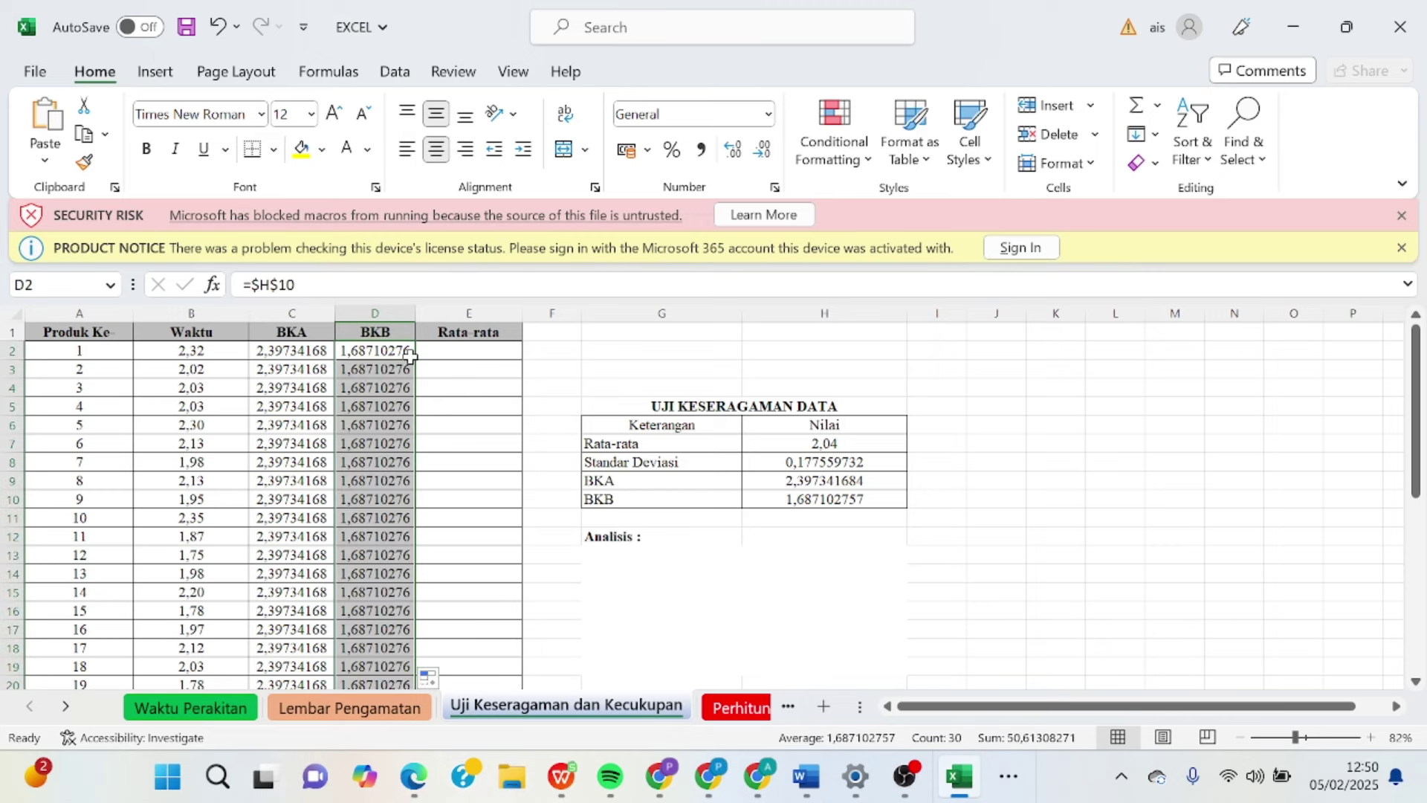
Step: Fill the Rata-rata column of the product table with the absolute reference =$H$7, from E2 down to the last product
click(434, 354)
text(=)
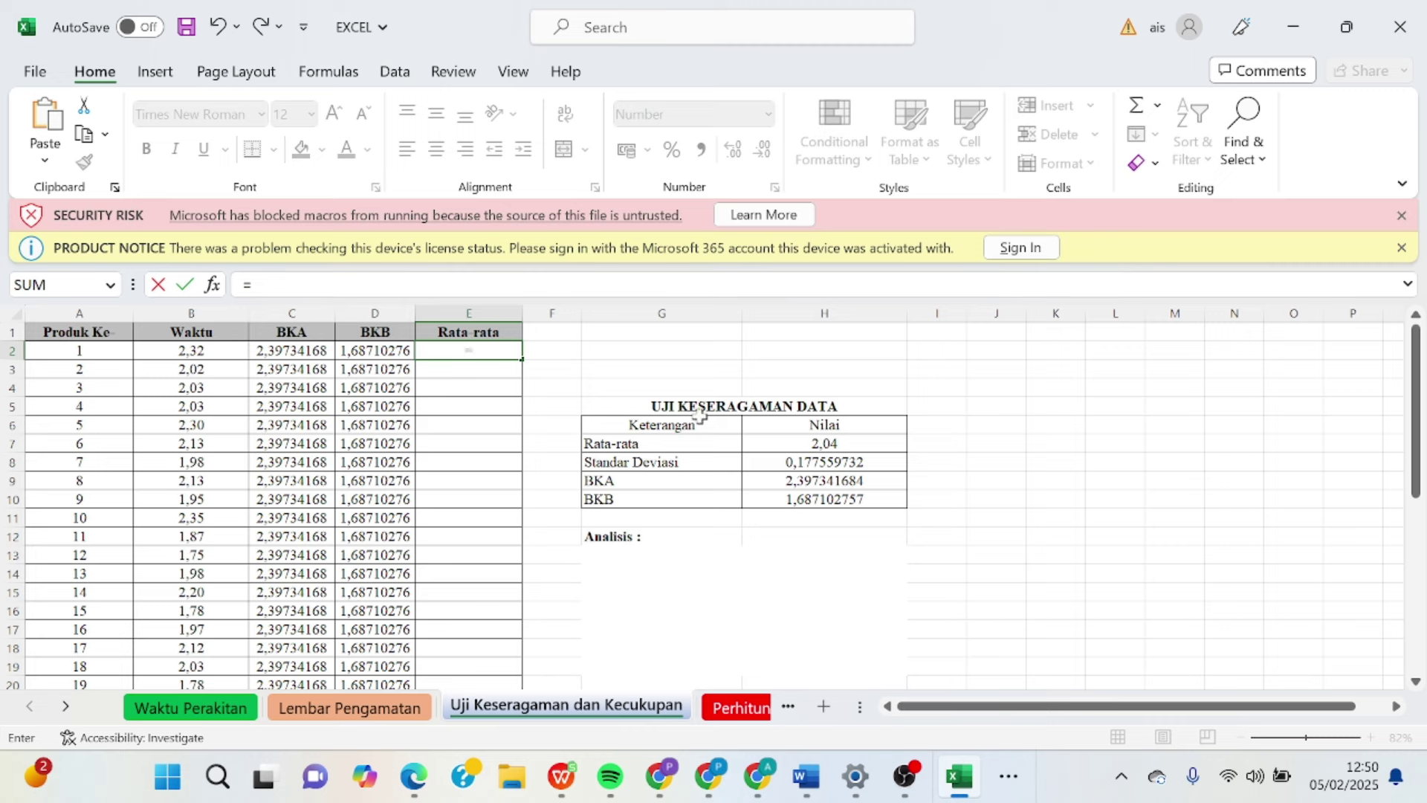
click(844, 445)
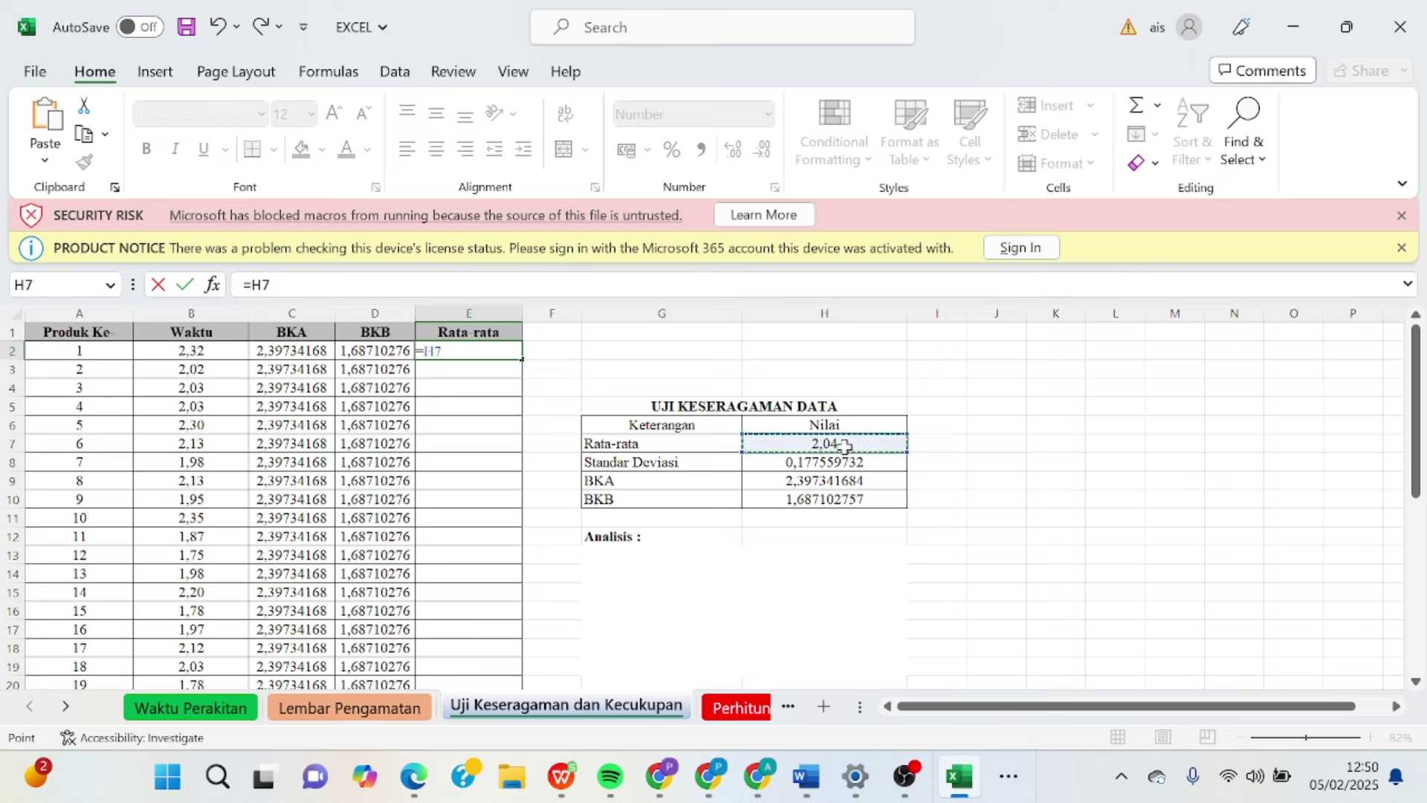
key(F4)
key(Return)
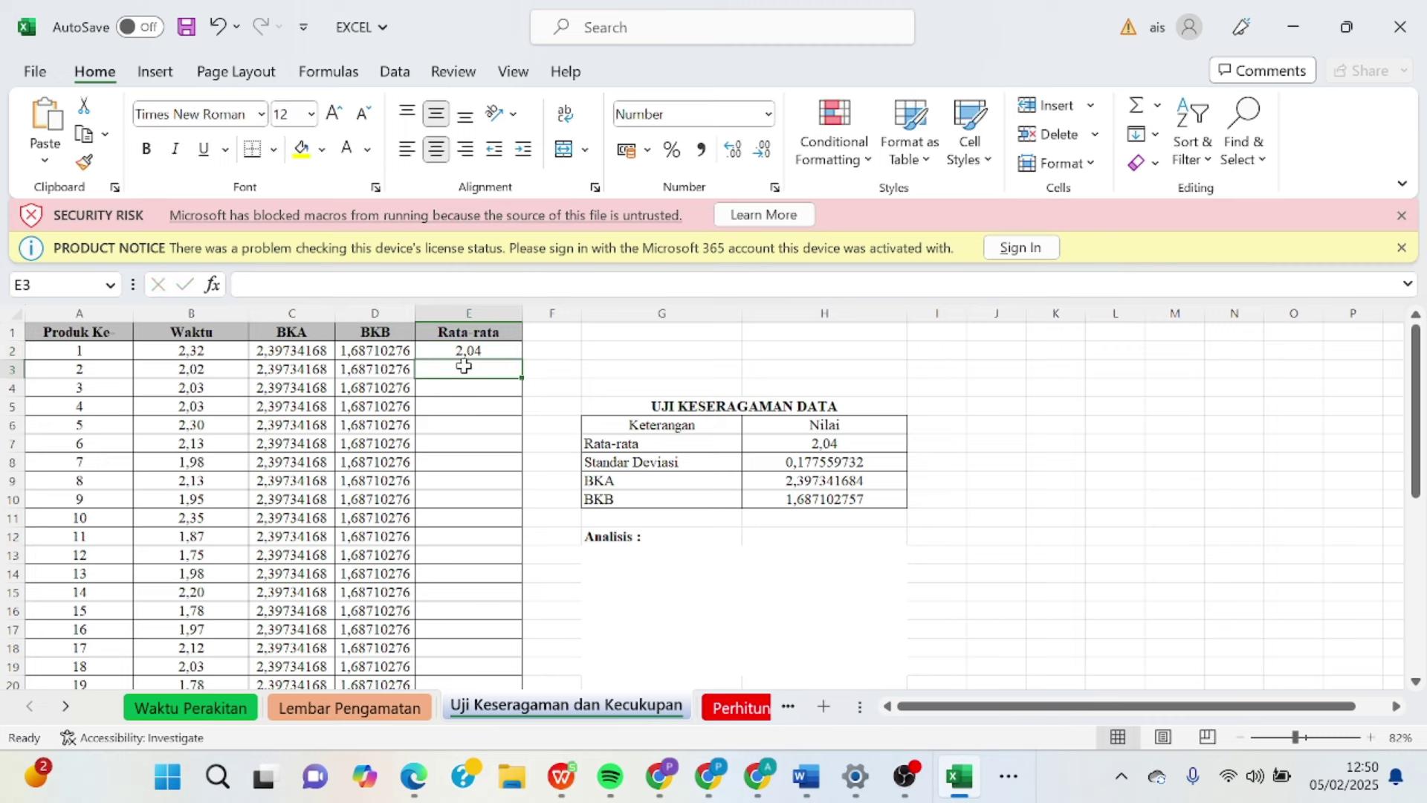
click(483, 354)
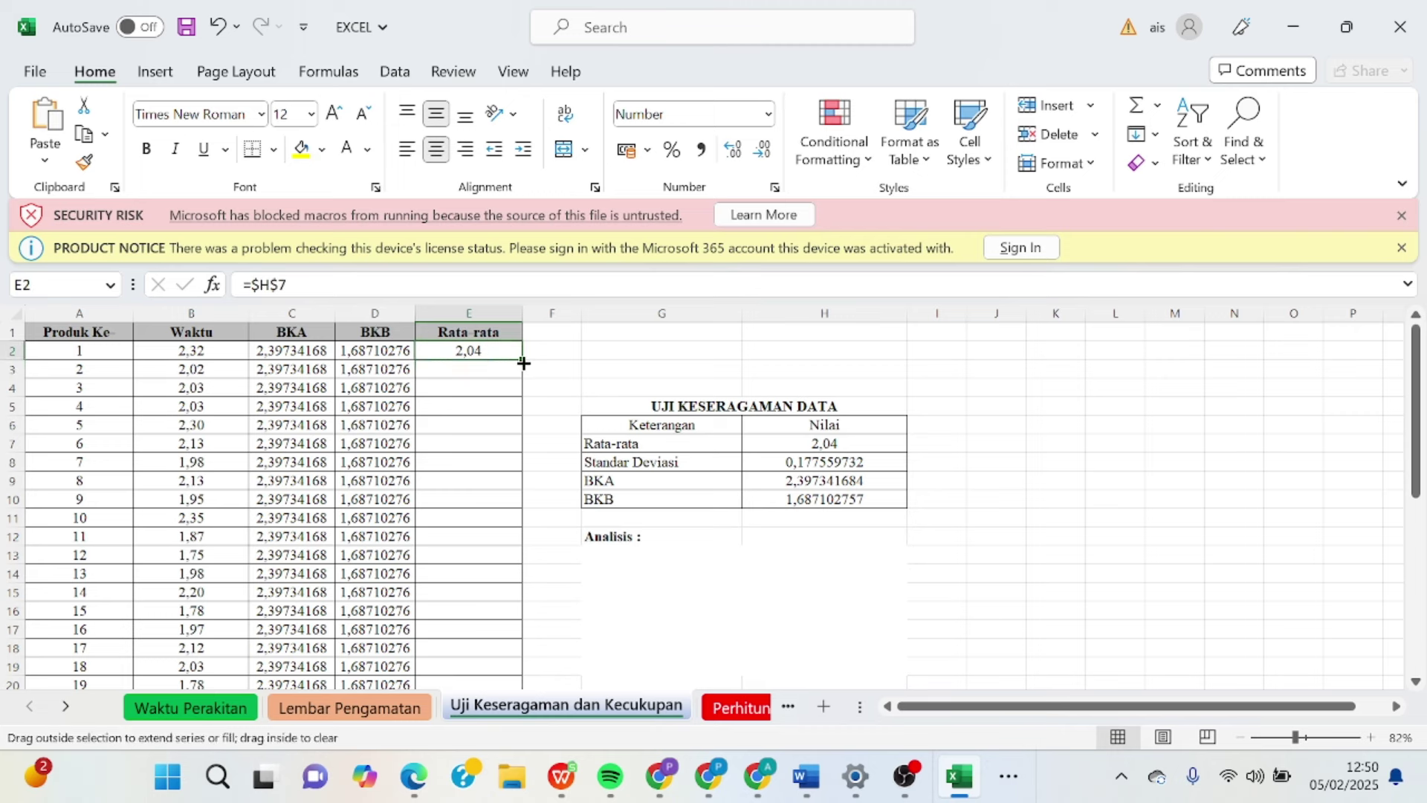
double_click(522, 359)
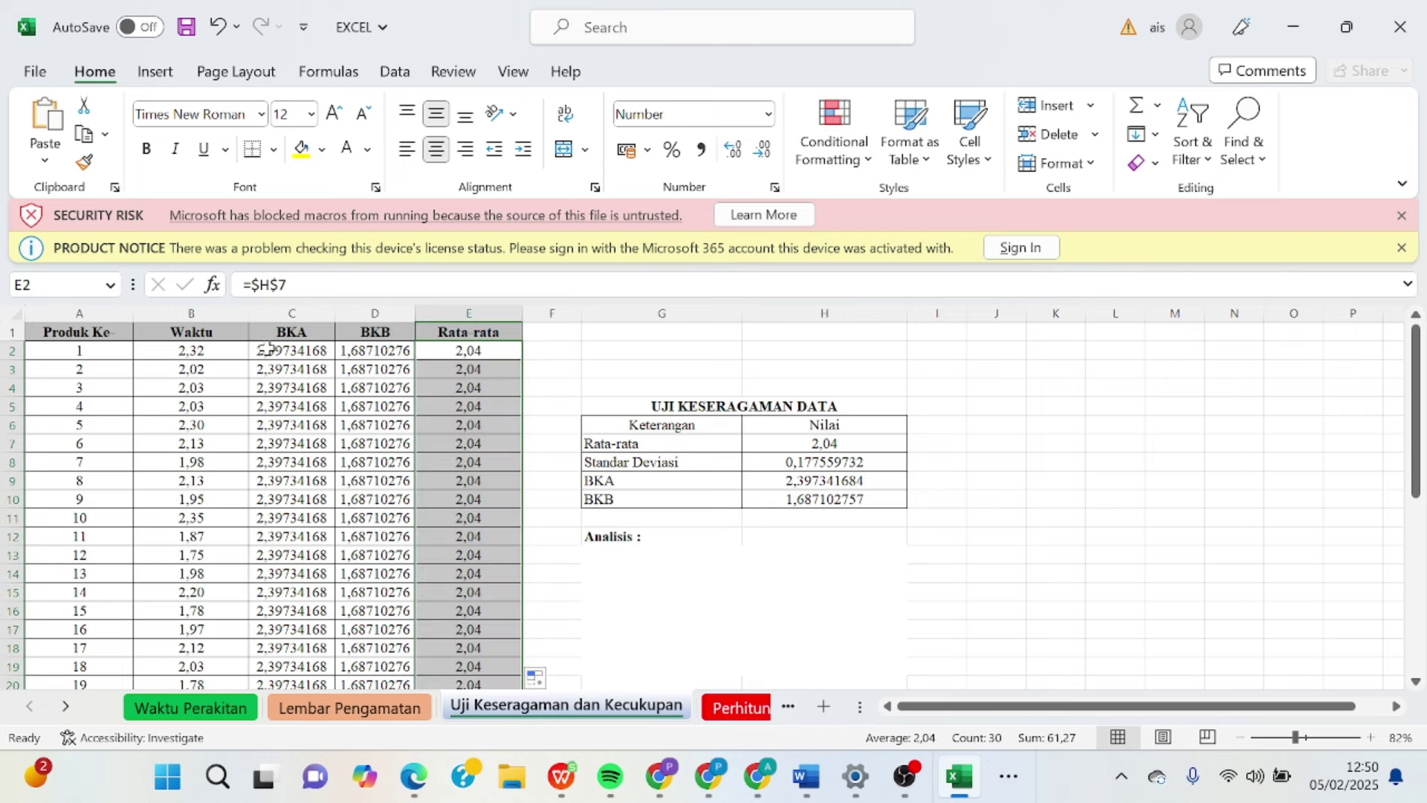
Step: Insert a basic 2-D line chart from the Waktu, BKA, BKB and Rata-rata columns, B1:E31 including the headers
click(168, 329)
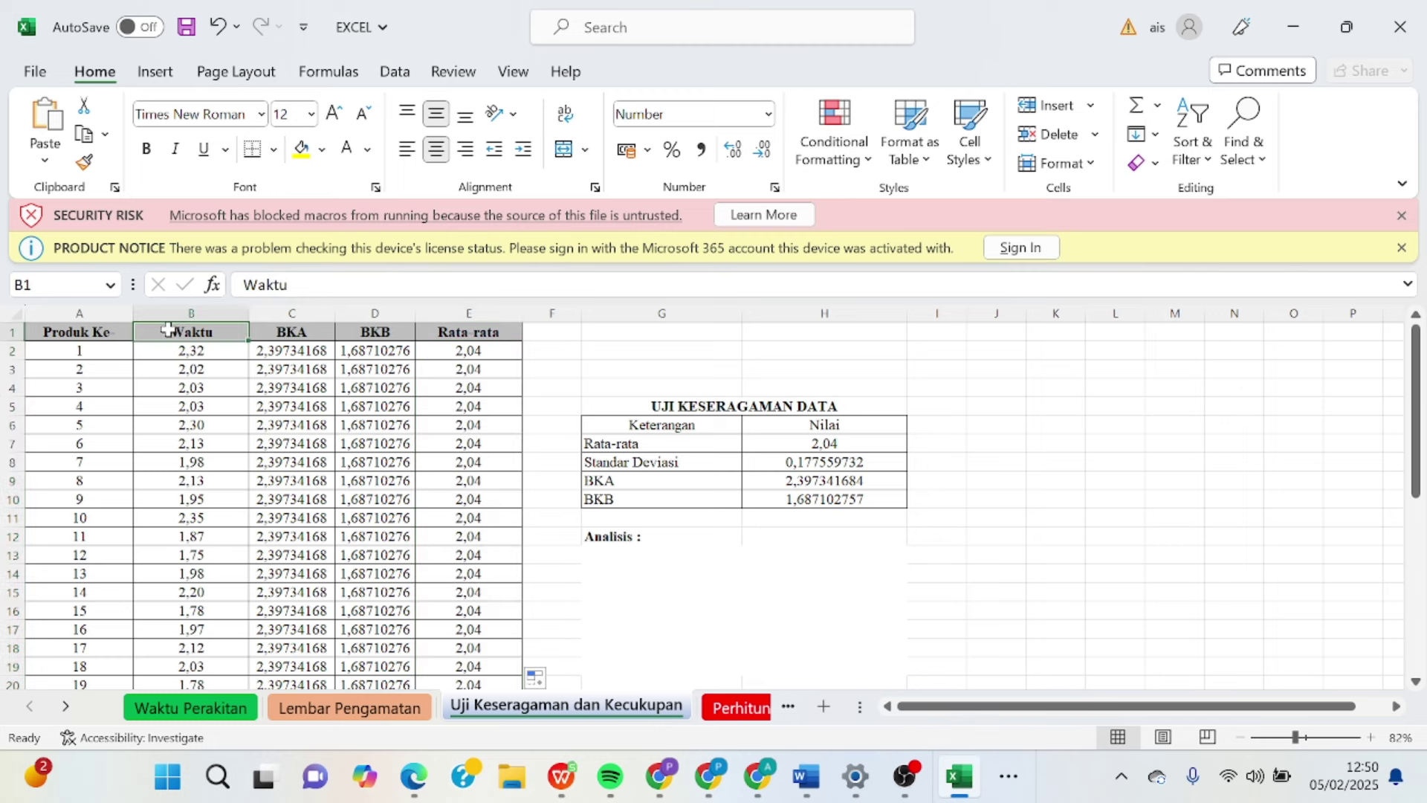
drag(169, 329, 497, 645)
click(154, 71)
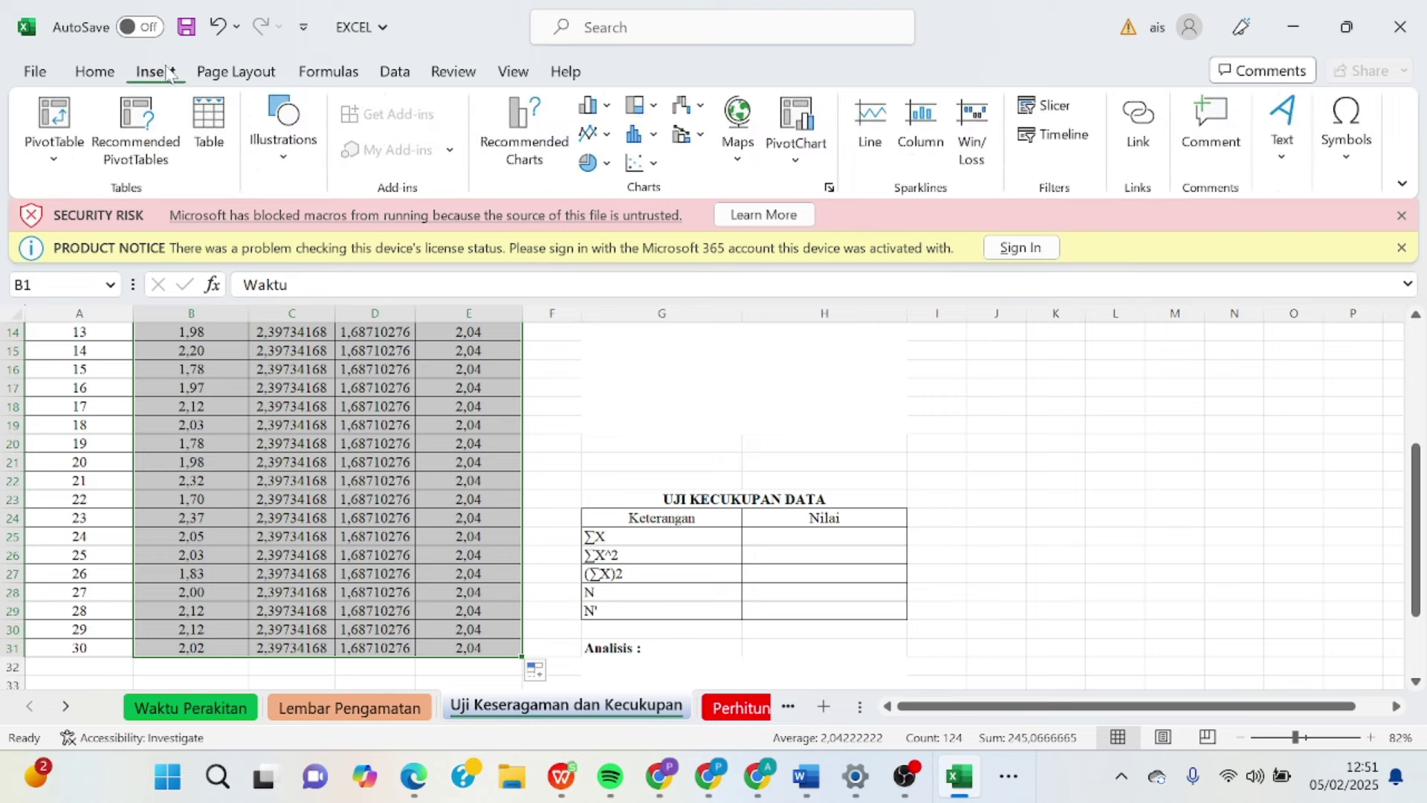
click(607, 136)
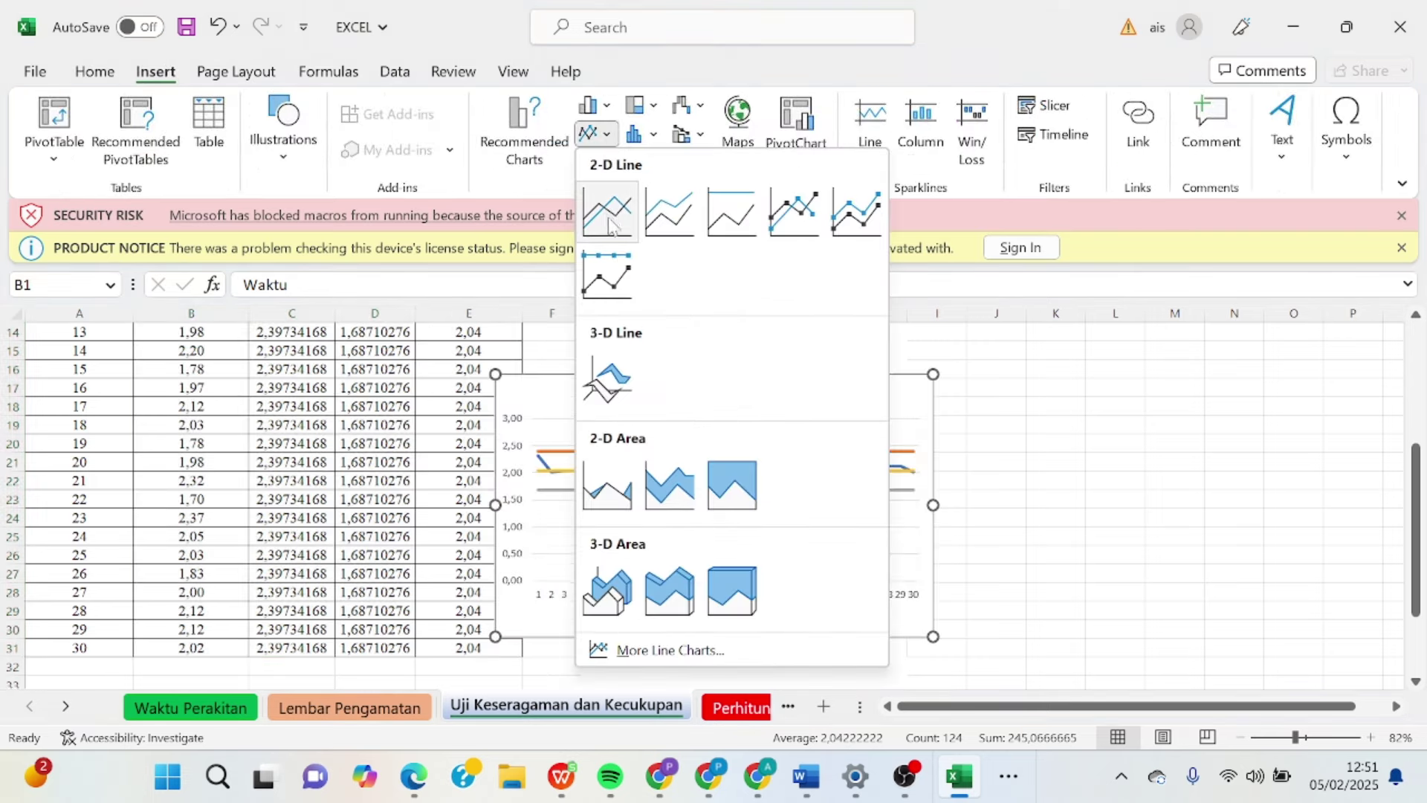
click(608, 212)
Step: Move the line chart beside the UJI KESERAGAMAN DATA table, with its upper-left corner at about cell J5
drag(1420, 483, 1420, 419)
drag(794, 525, 1261, 340)
drag(1420, 386, 1420, 338)
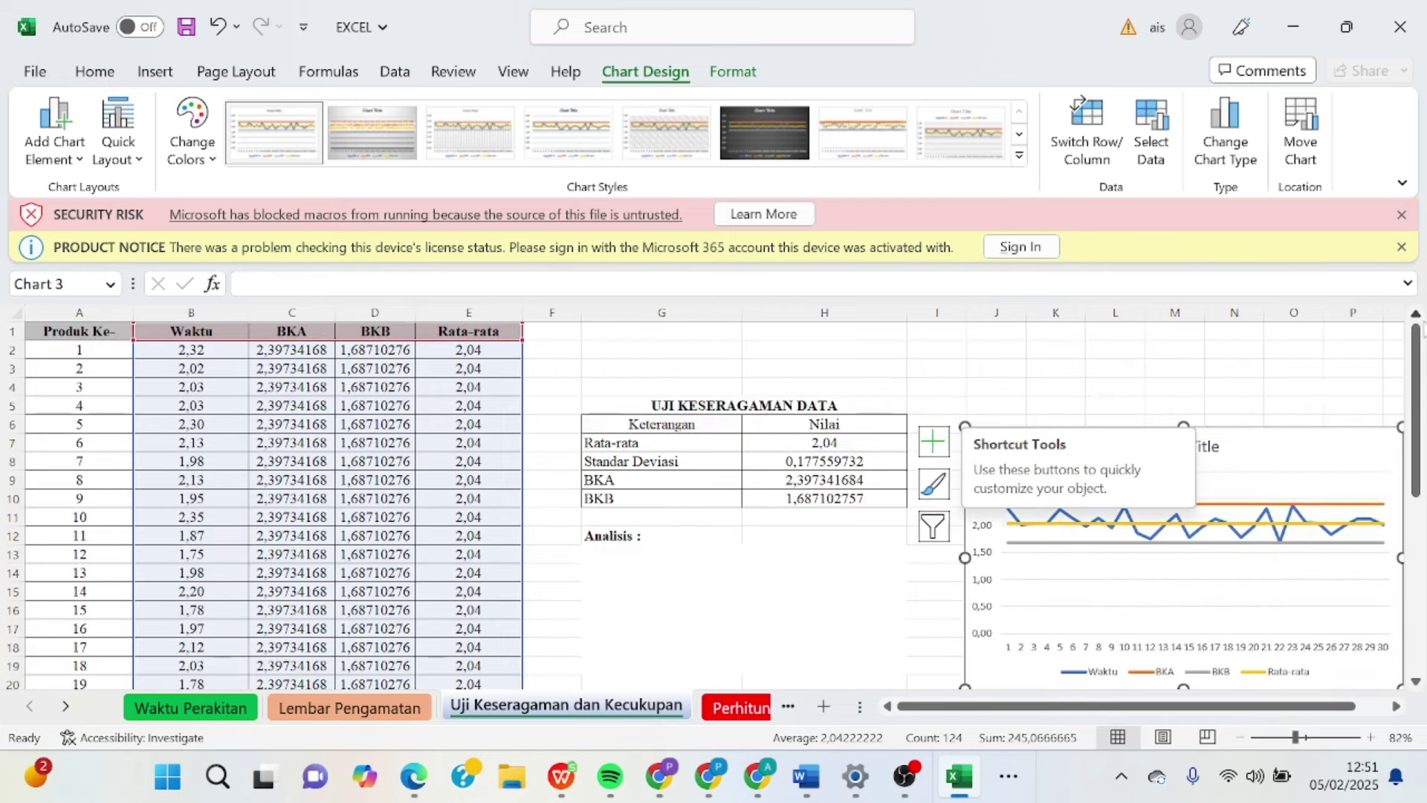
drag(1294, 450, 1297, 417)
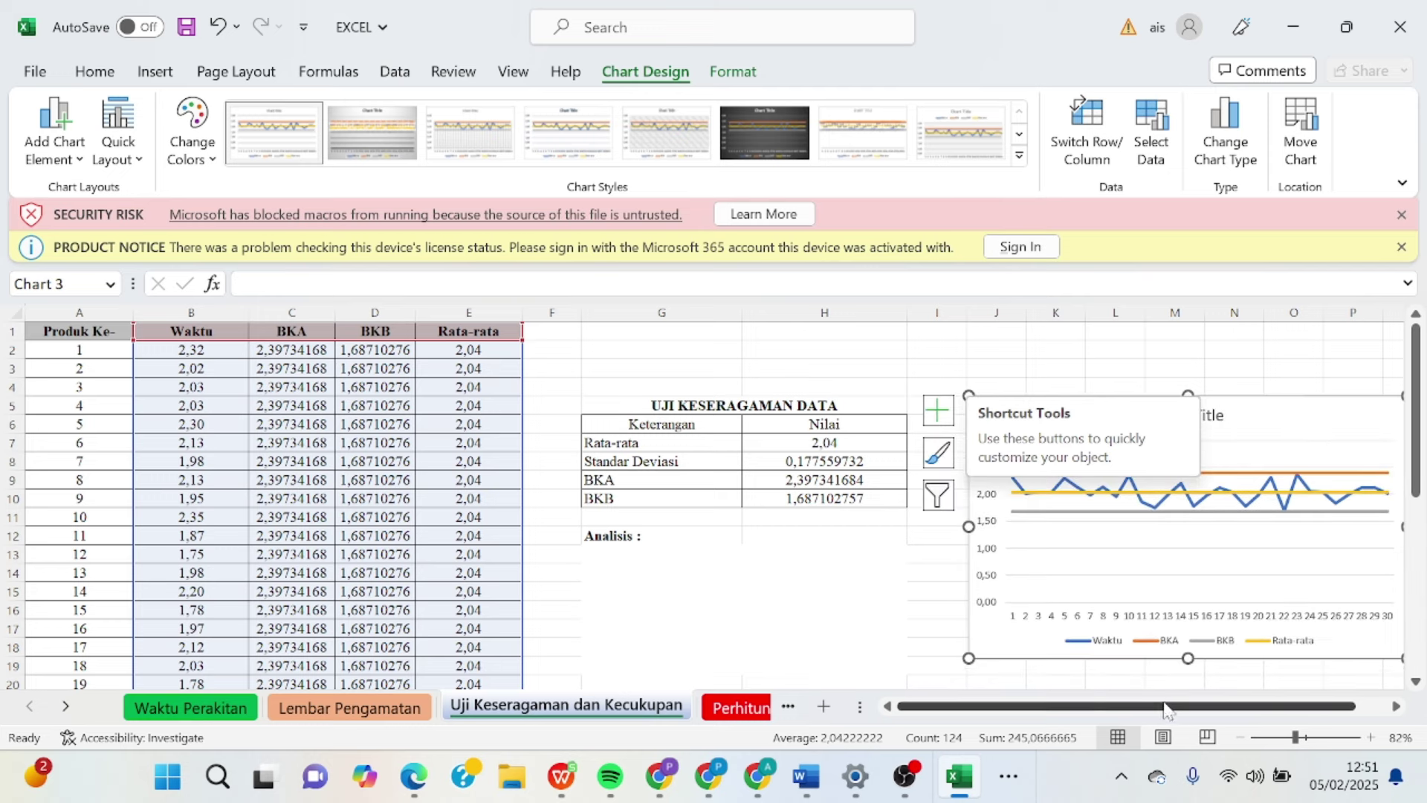
drag(1167, 701, 1222, 707)
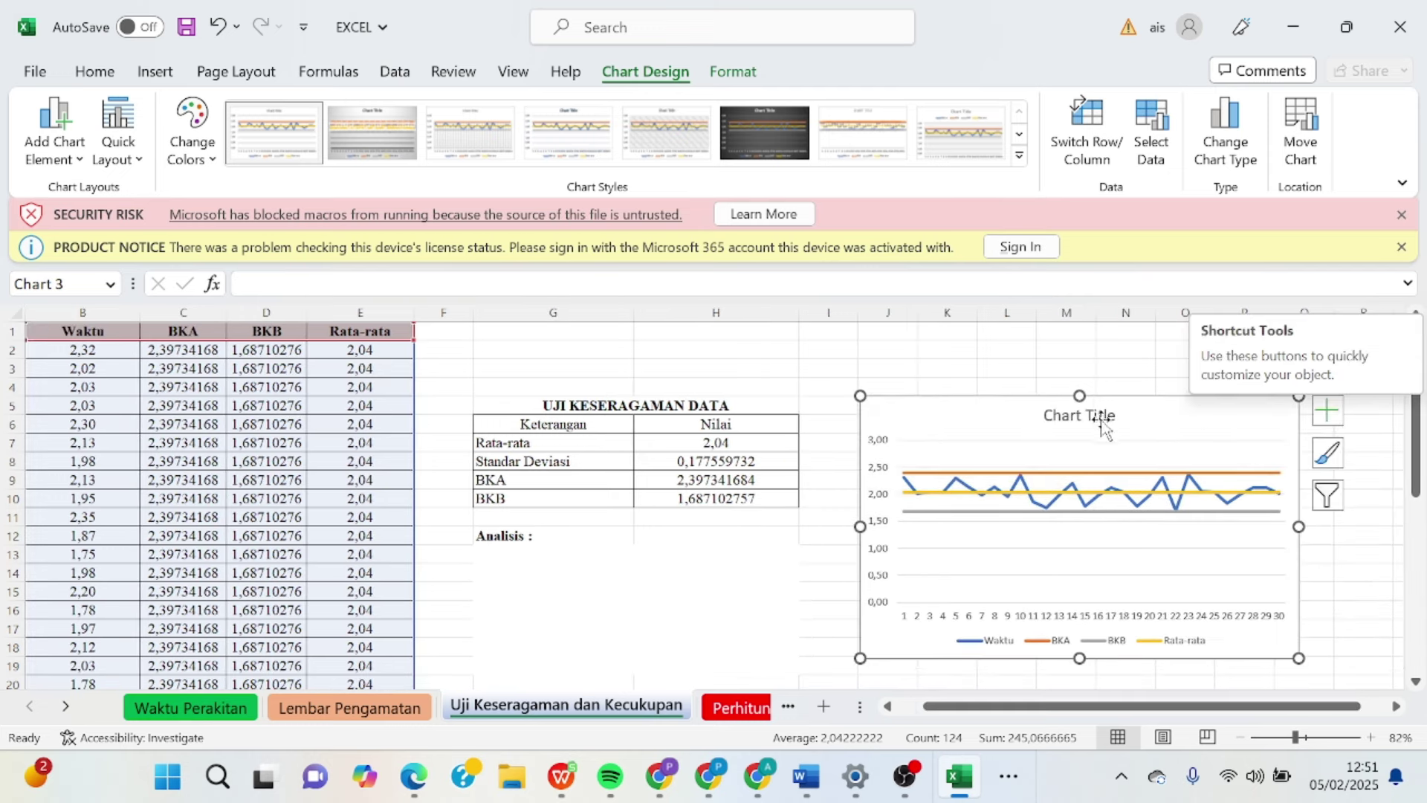
double_click(1080, 415)
click(1013, 364)
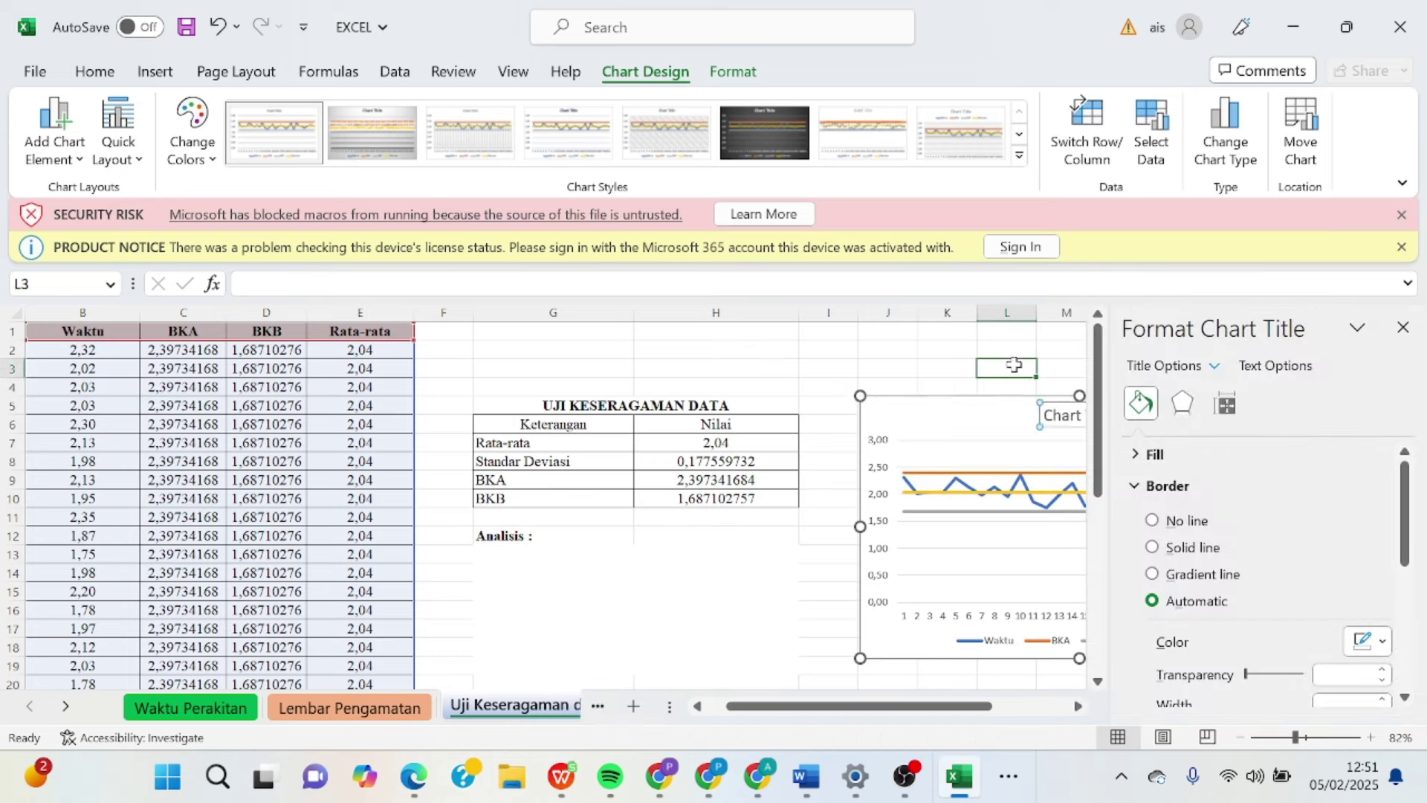
click(1044, 385)
click(1044, 383)
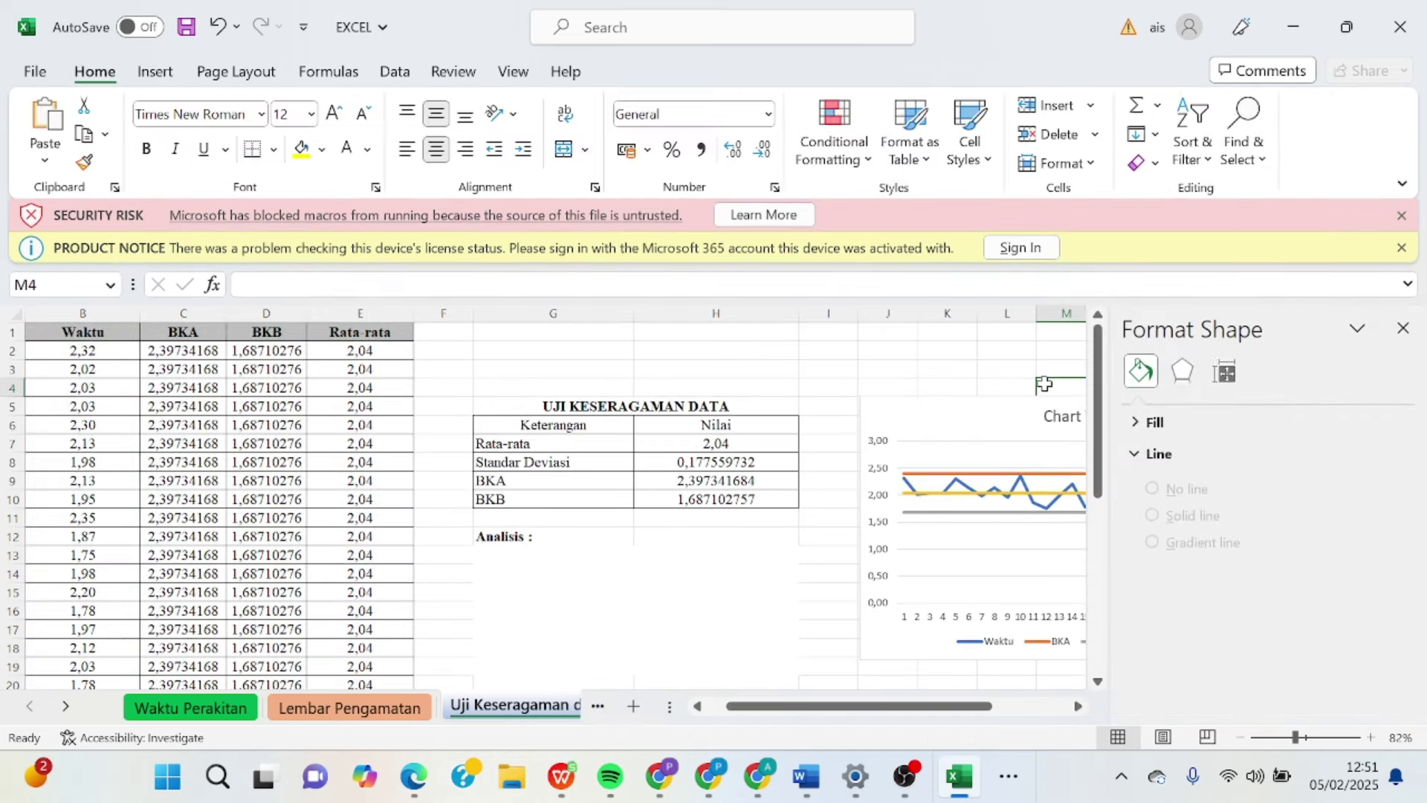
click(1402, 328)
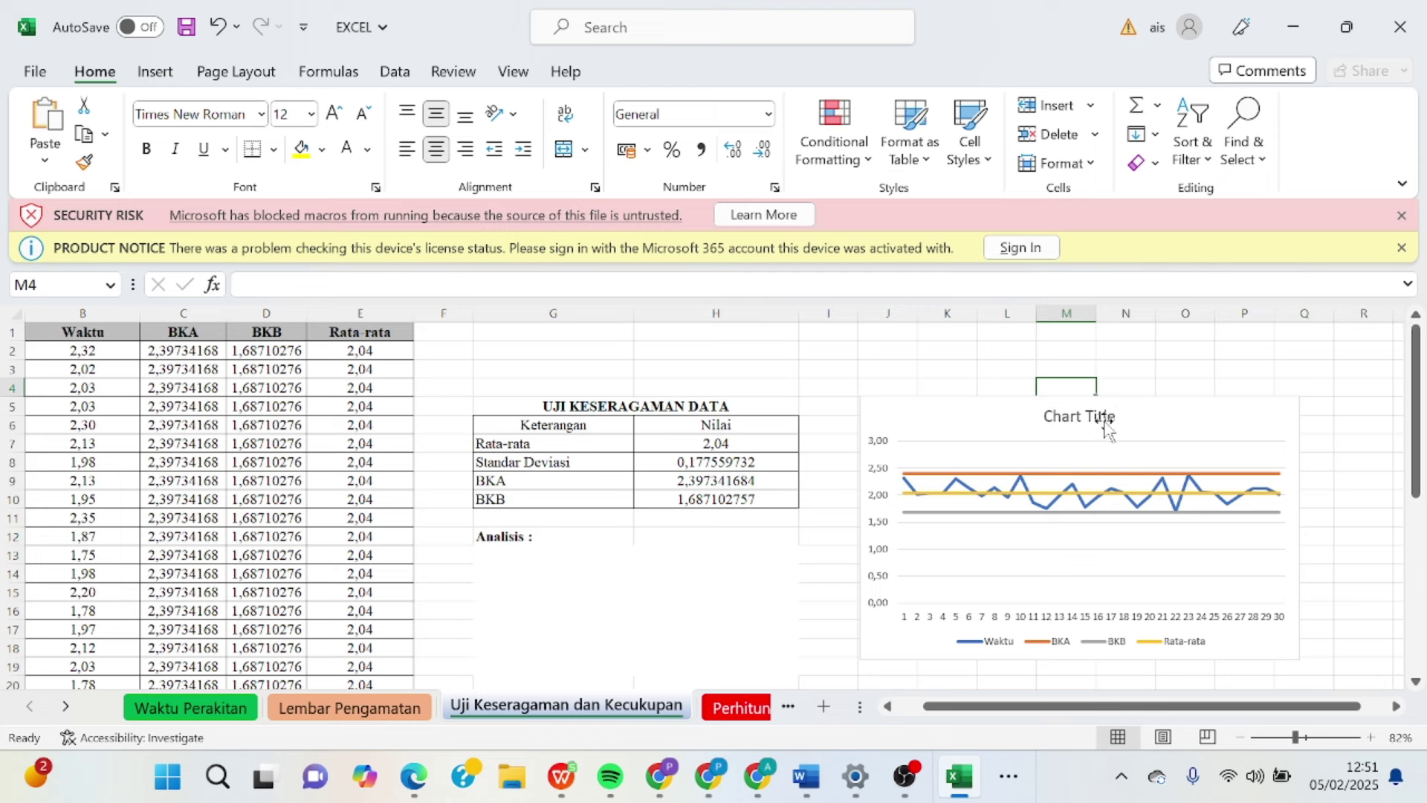
double_click(1082, 415)
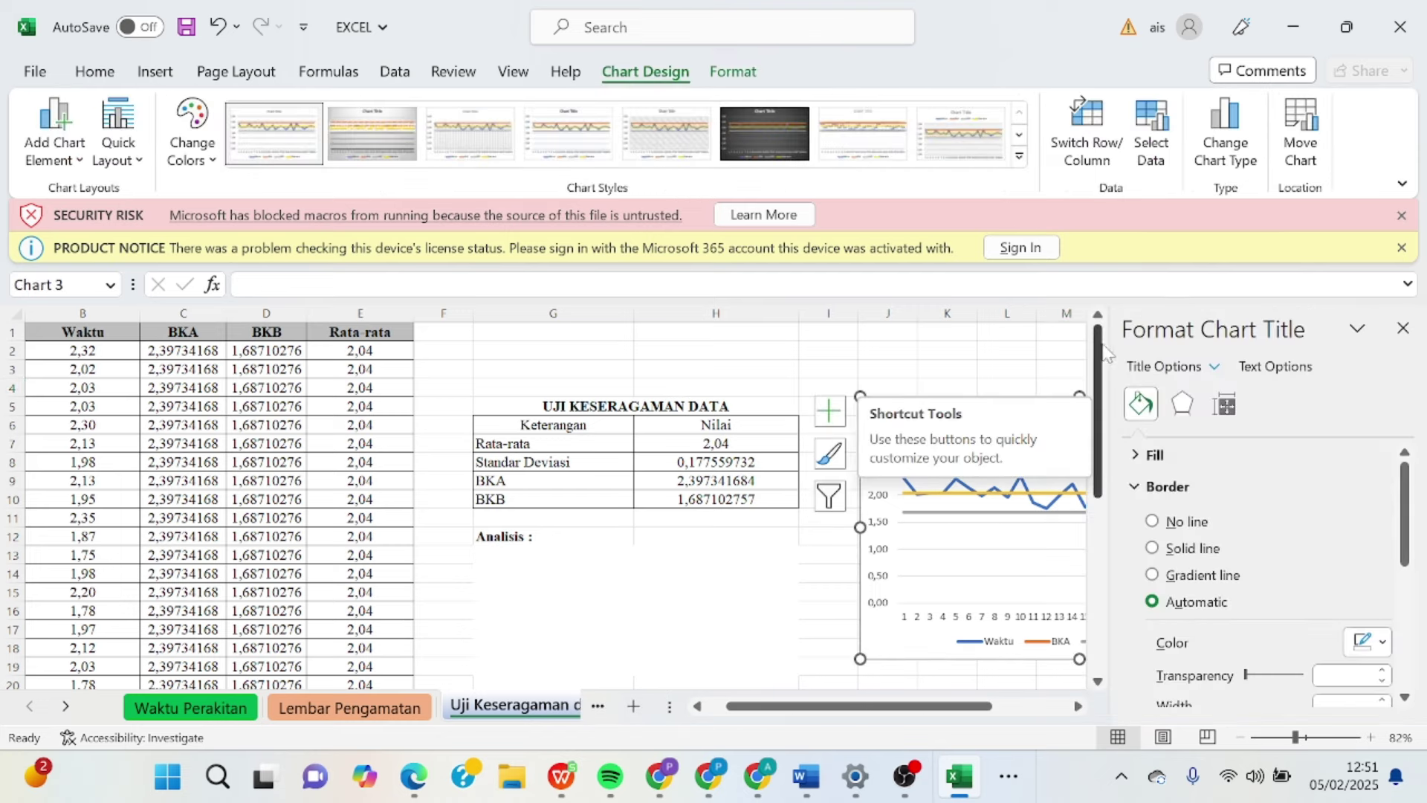
click(1402, 328)
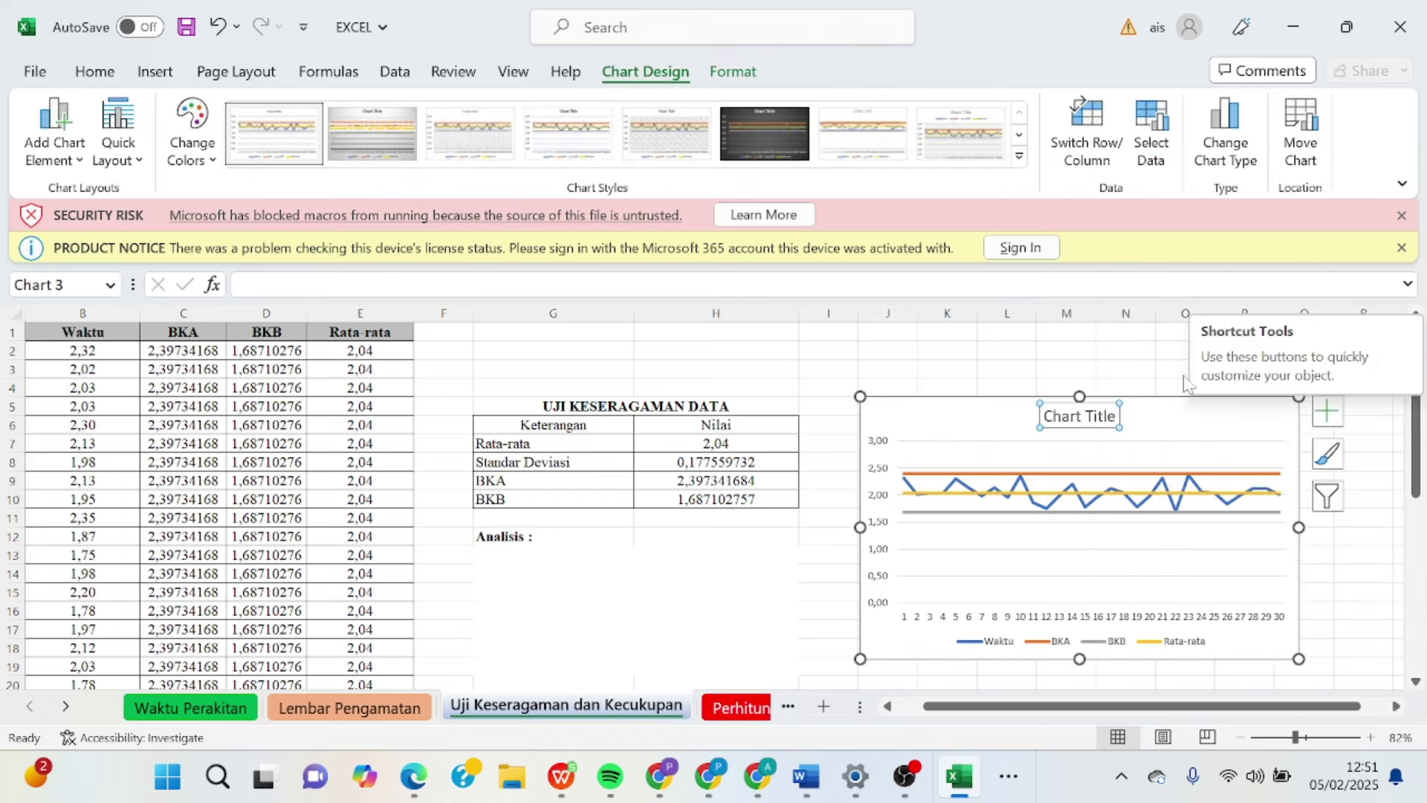
Step: Replace the chart's placeholder title with UJI KESERAGAMAN DATA
double_click(1061, 417)
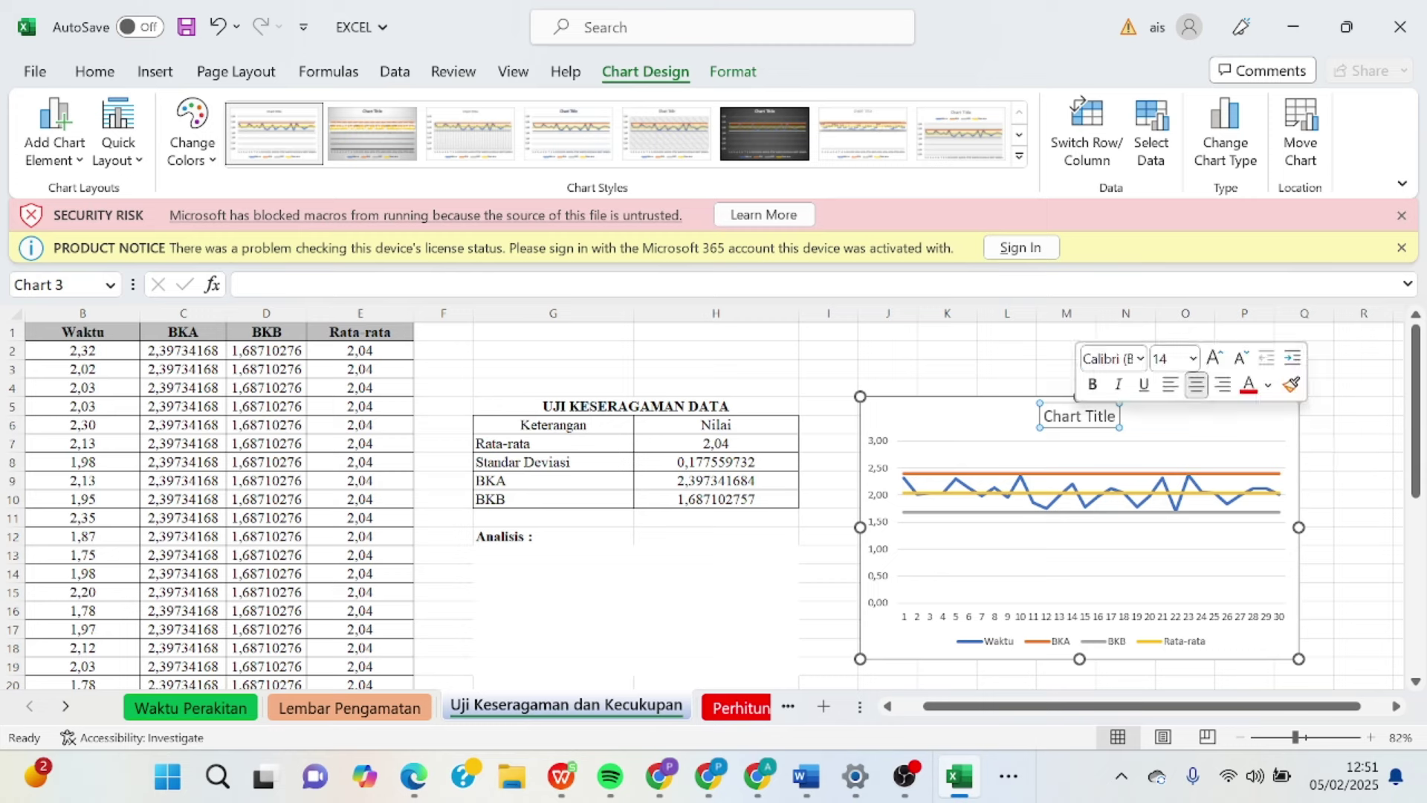
triple_click(1079, 423)
text(UJI)
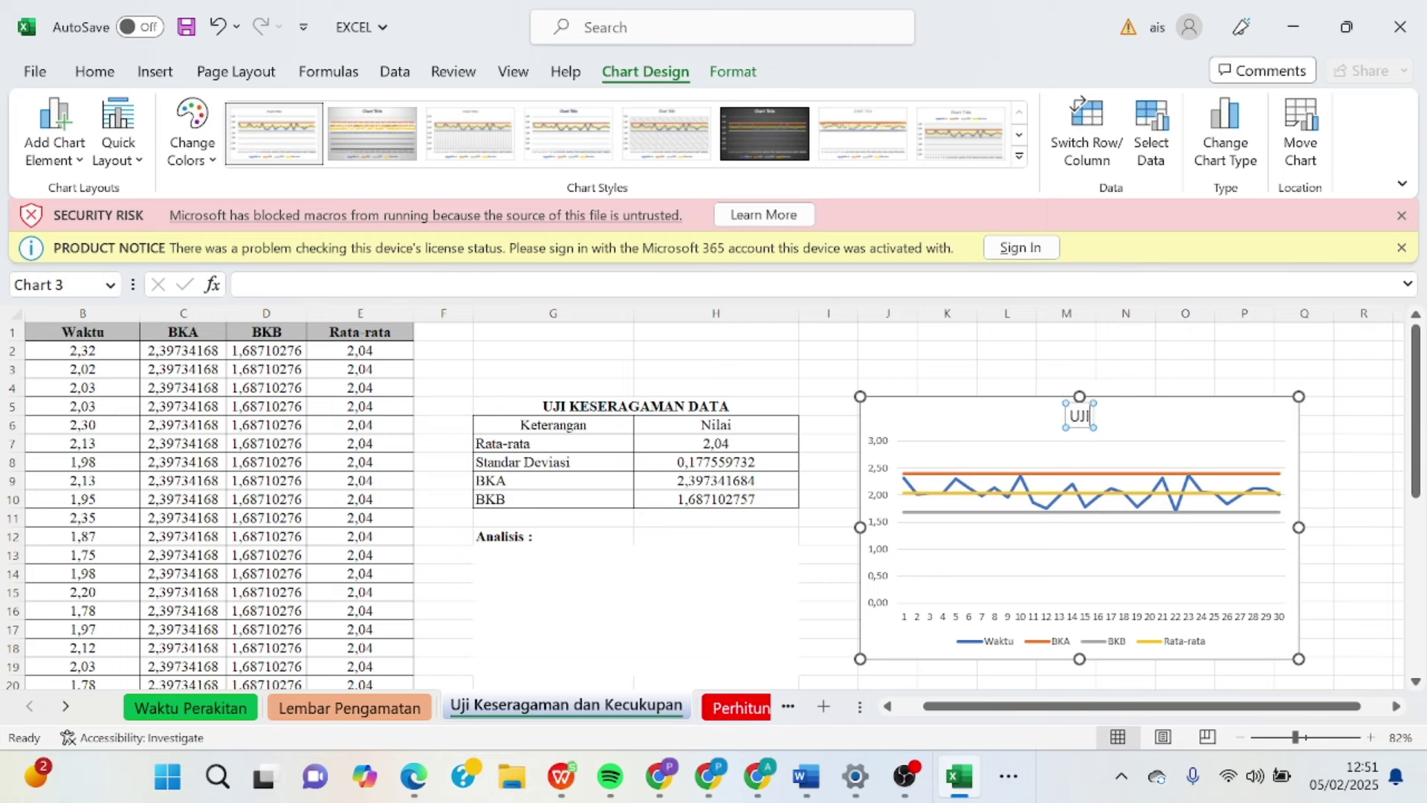
text( KESERAGAM)
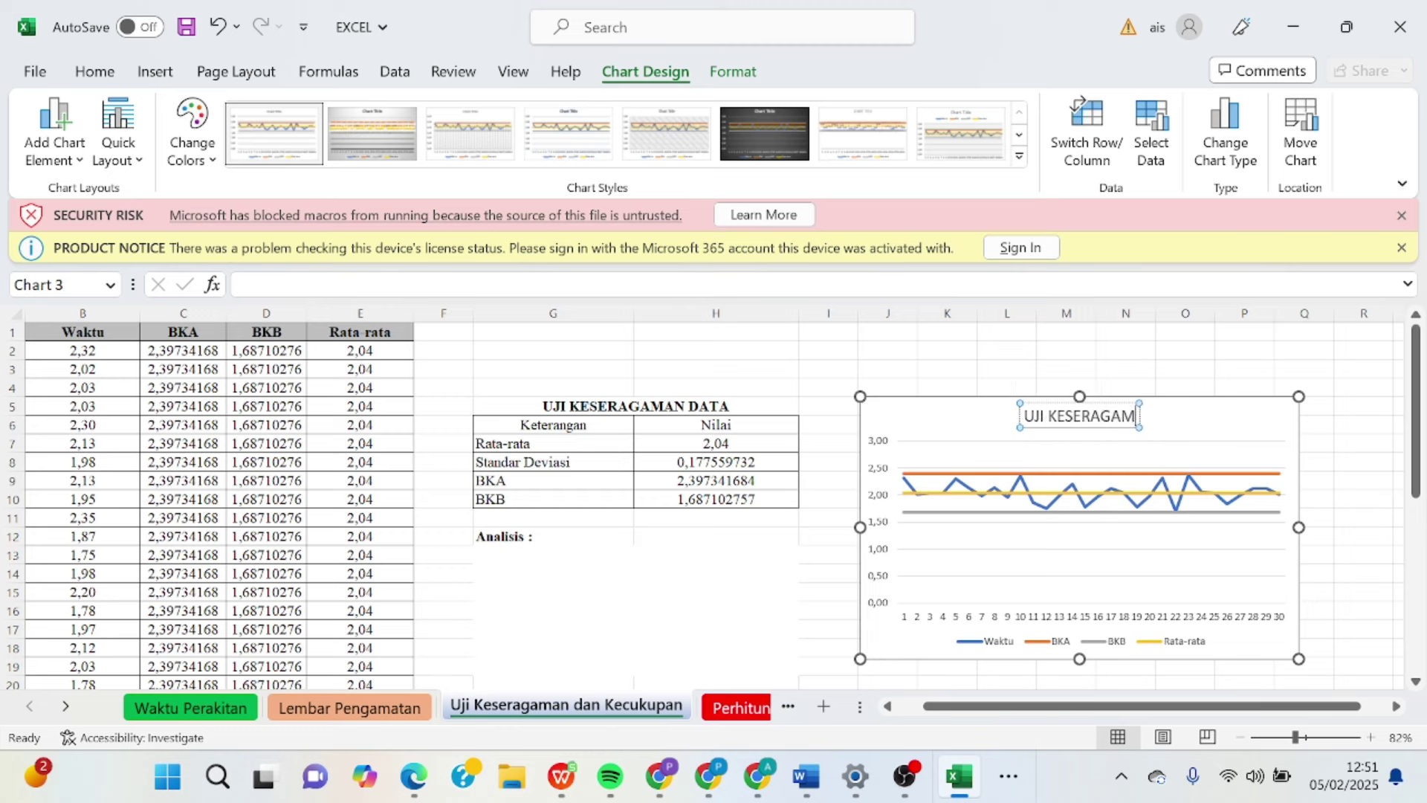
text(AN DATA)
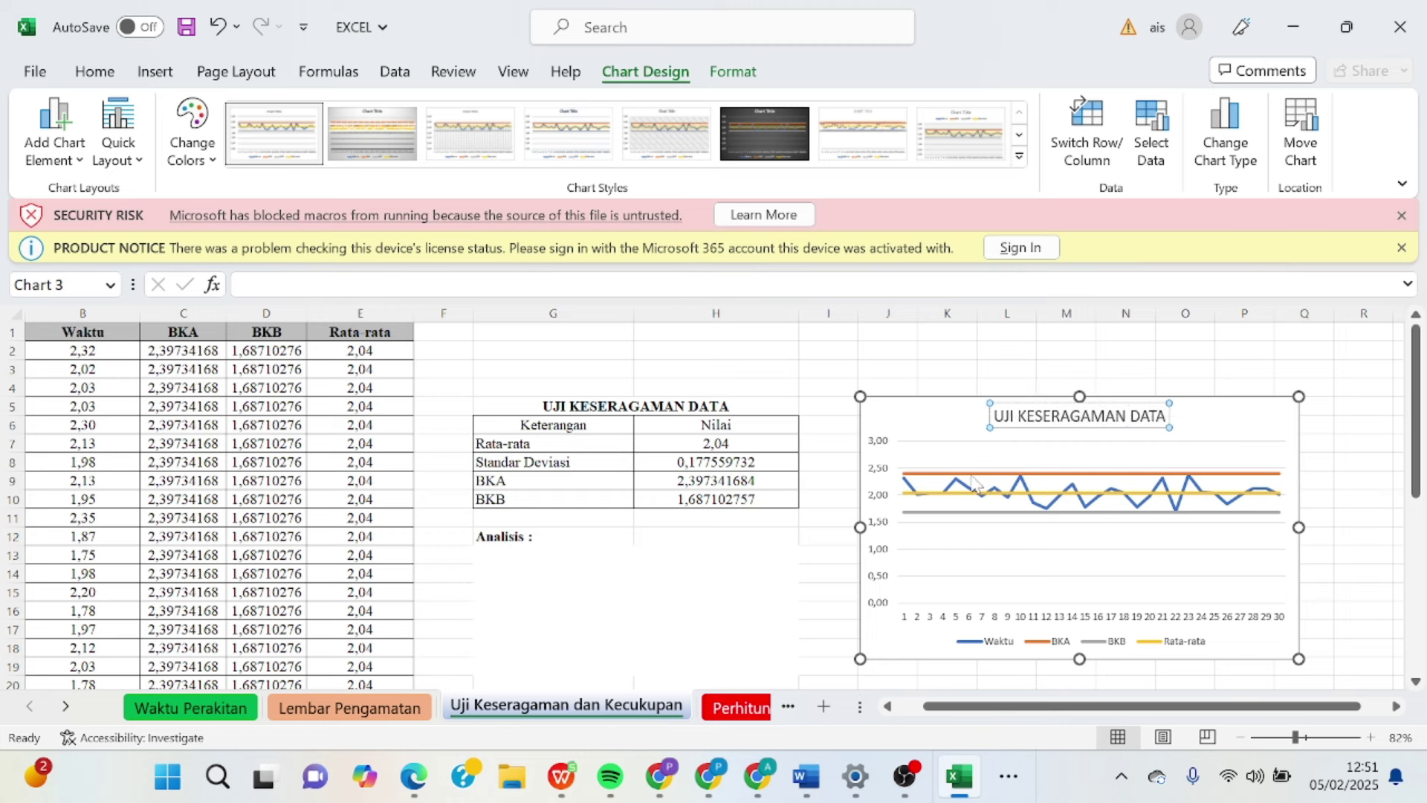
Step: Set the minimum bound of the chart's vertical axis to 1 and close the axis formatting options
click(886, 505)
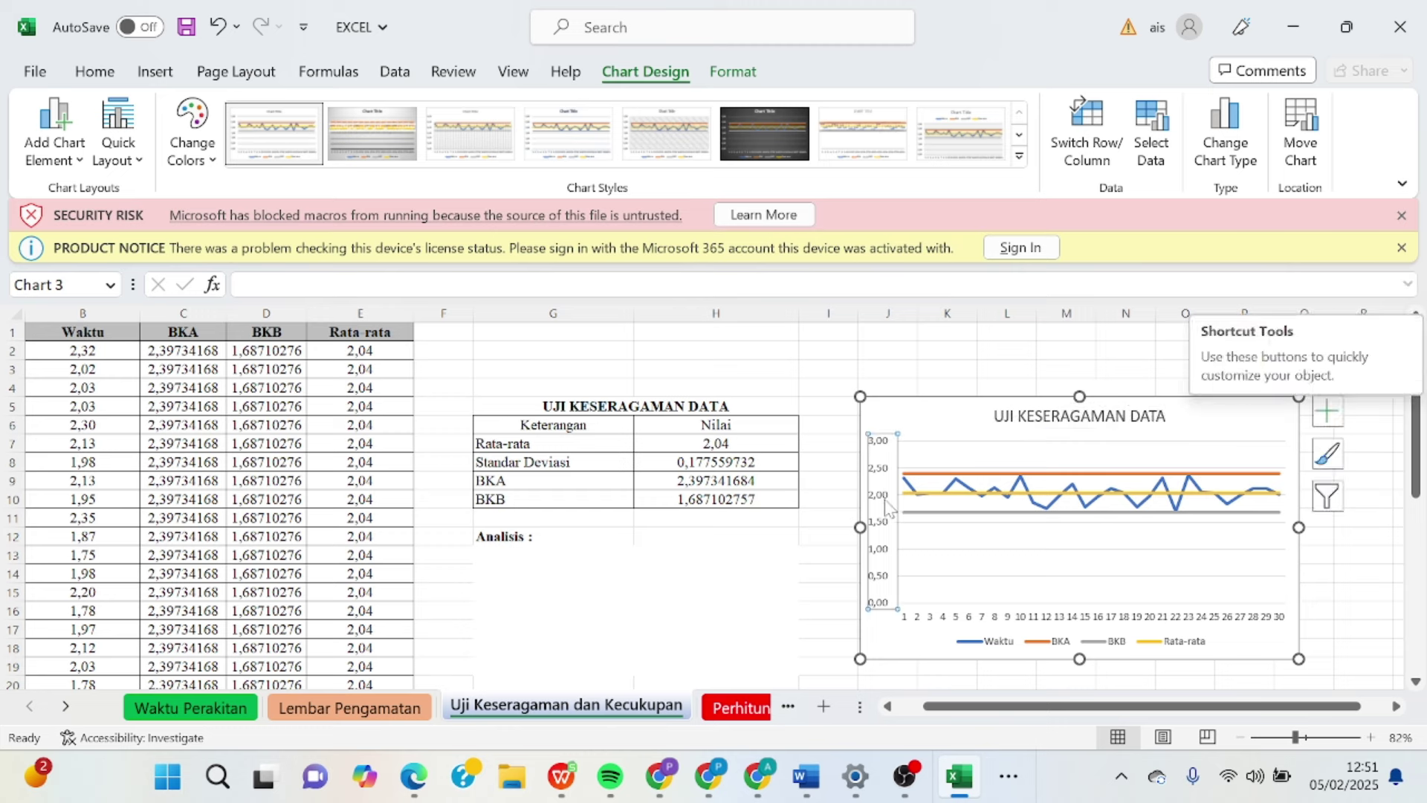
double_click(886, 505)
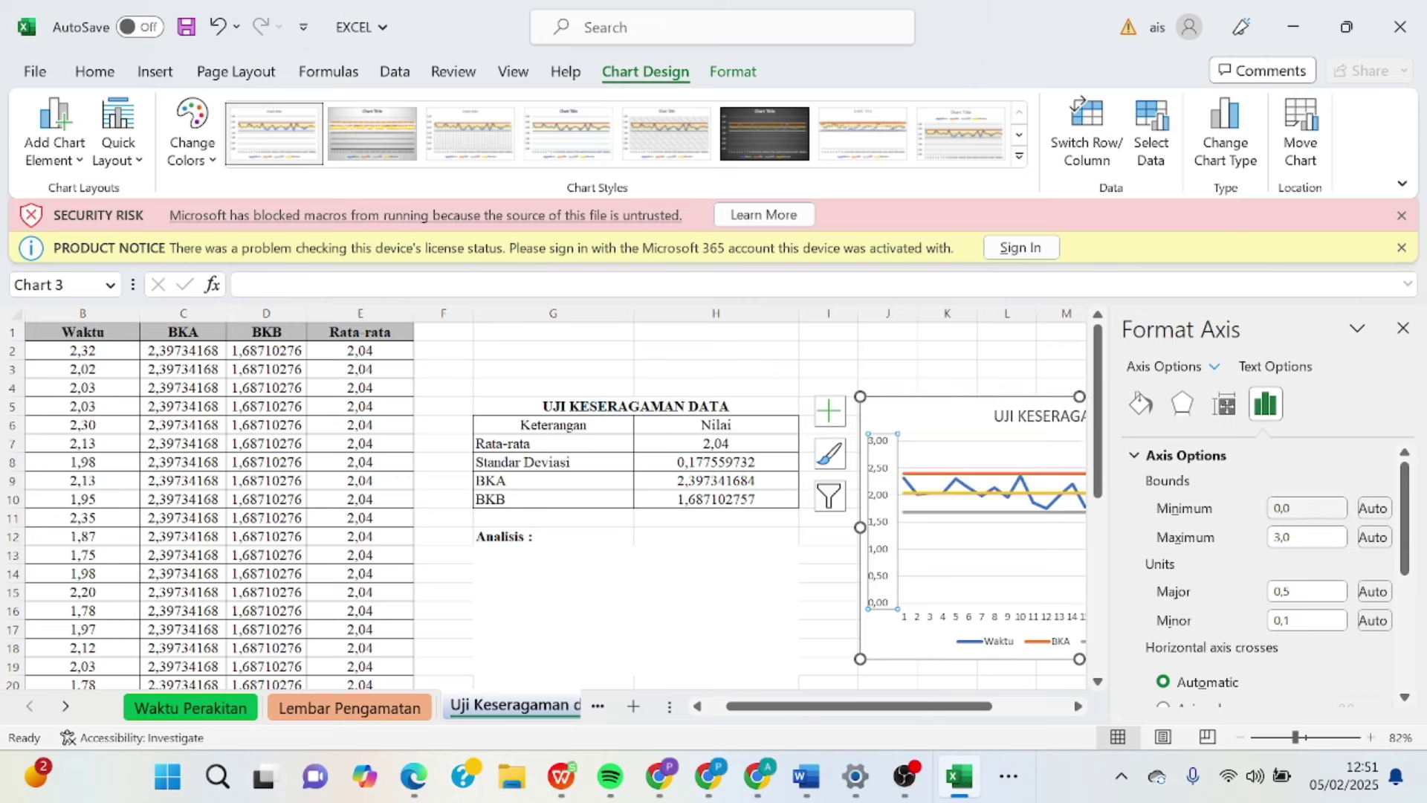
click(1275, 509)
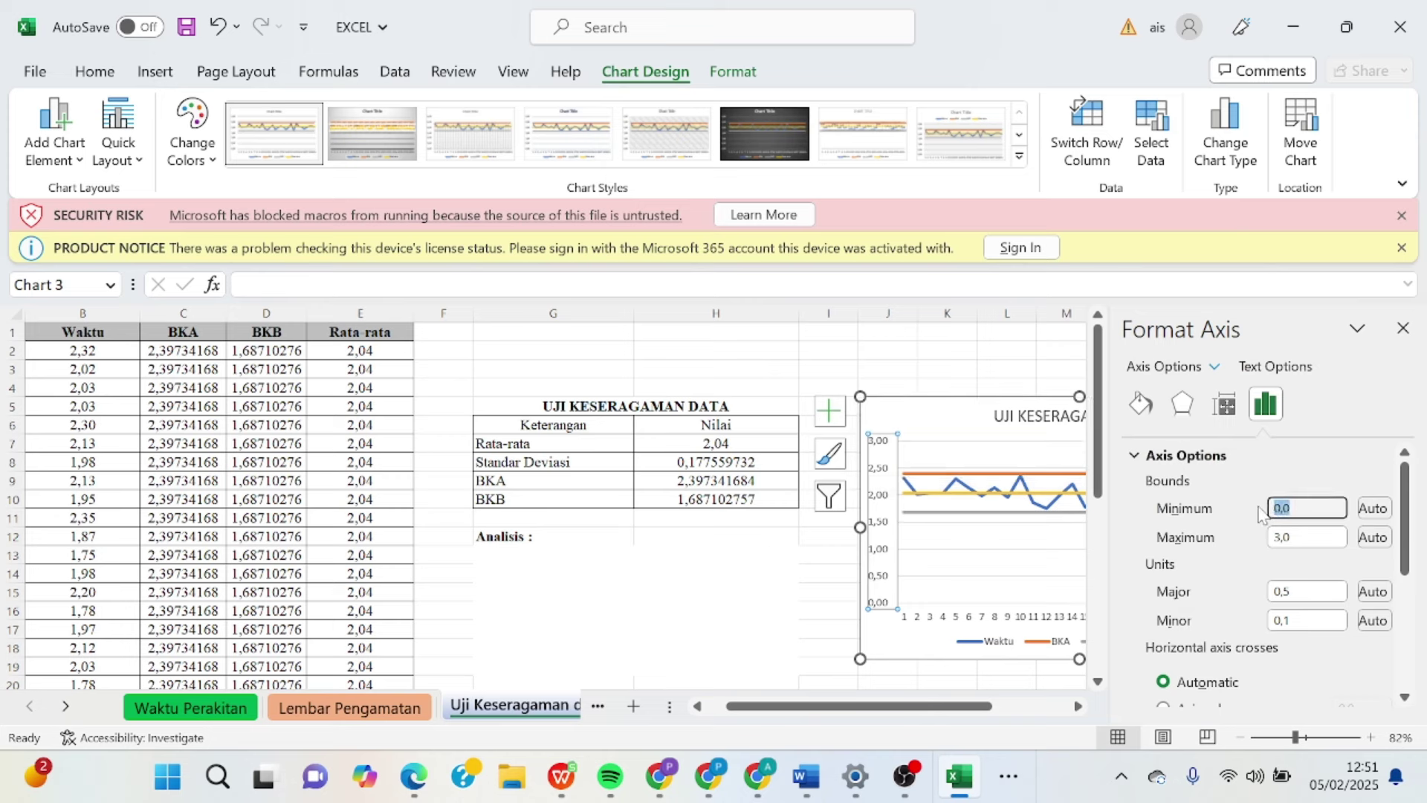
text(1)
key(Return)
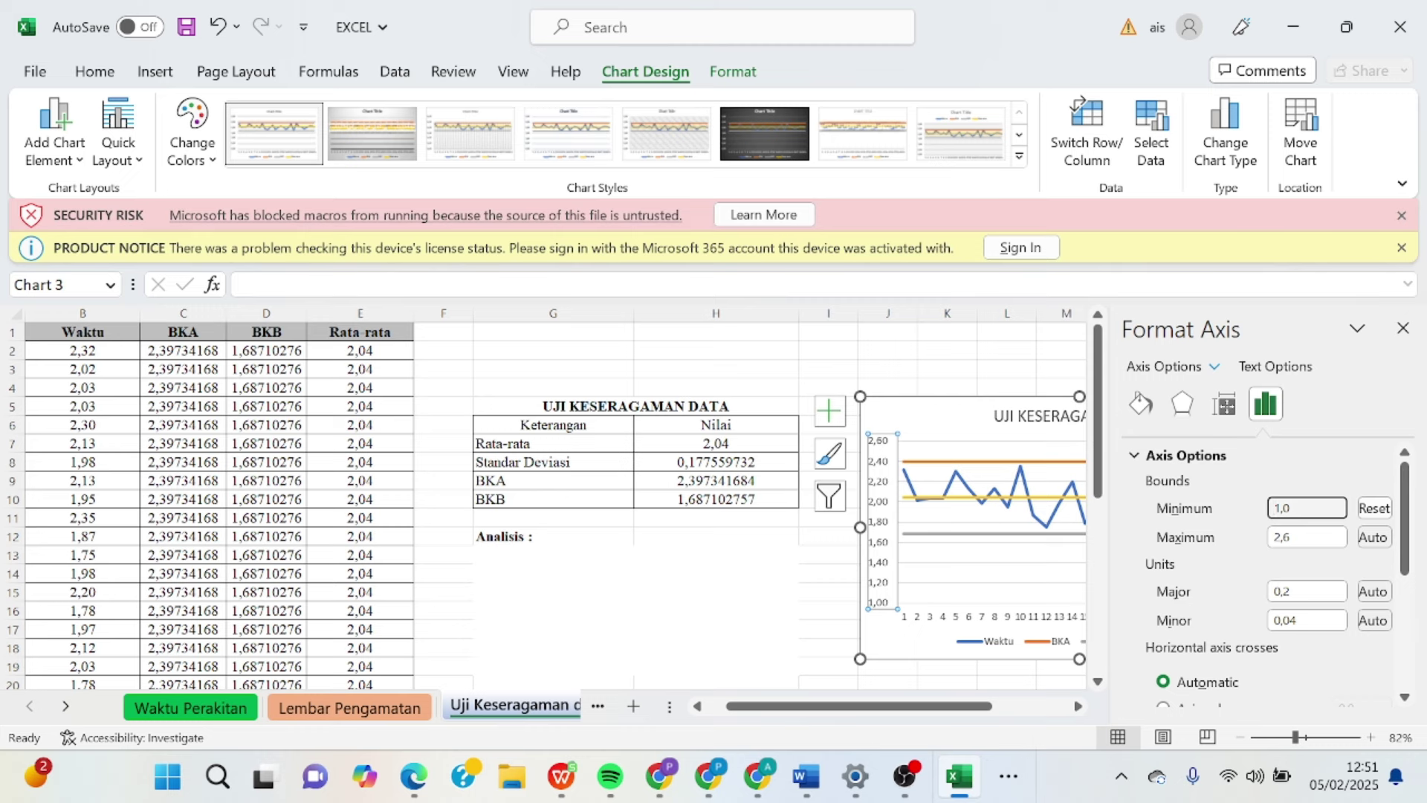
click(1402, 328)
Step: Change the font colour of the hidden analysis text in merged cell G13, below the uniformity table, to black
drag(1416, 402, 1320, 446)
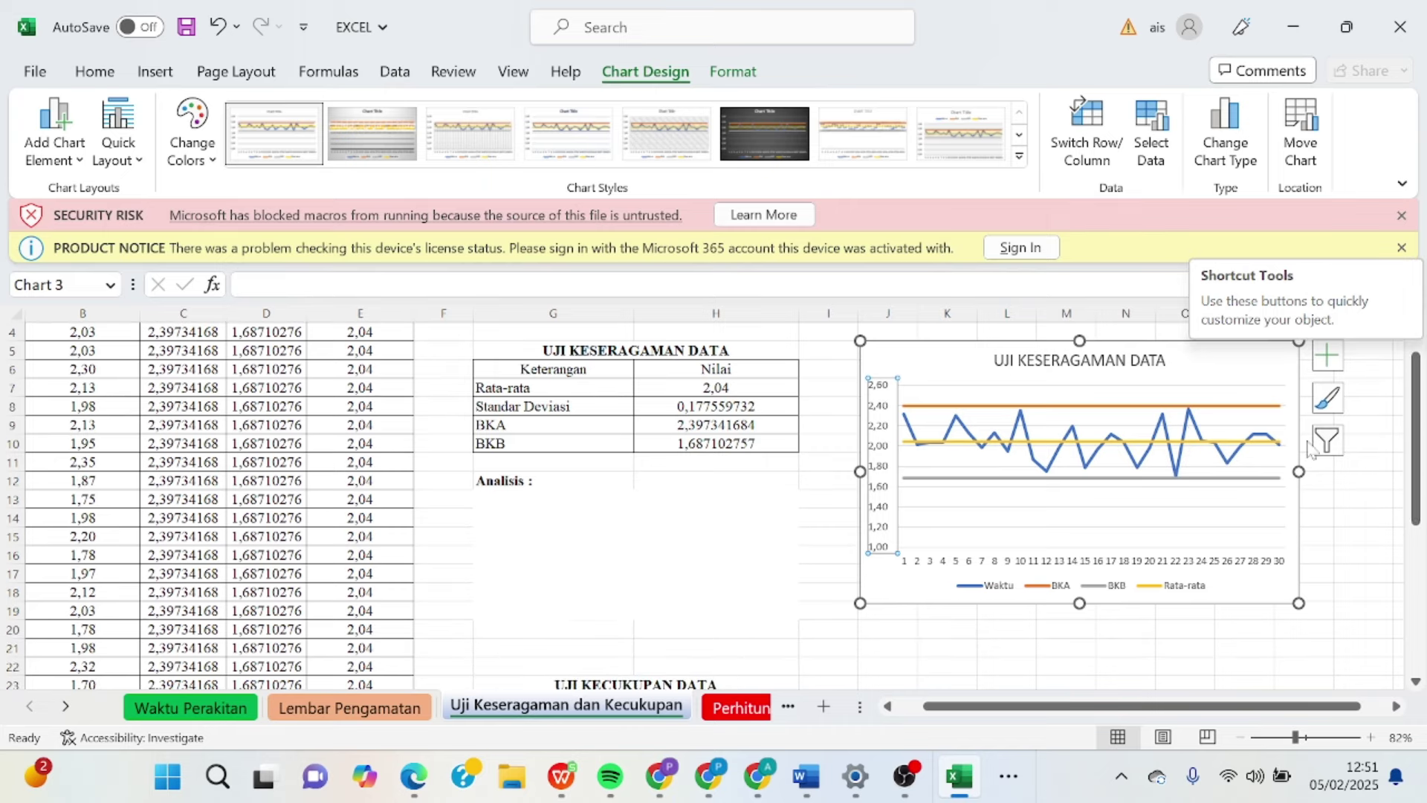
click(596, 548)
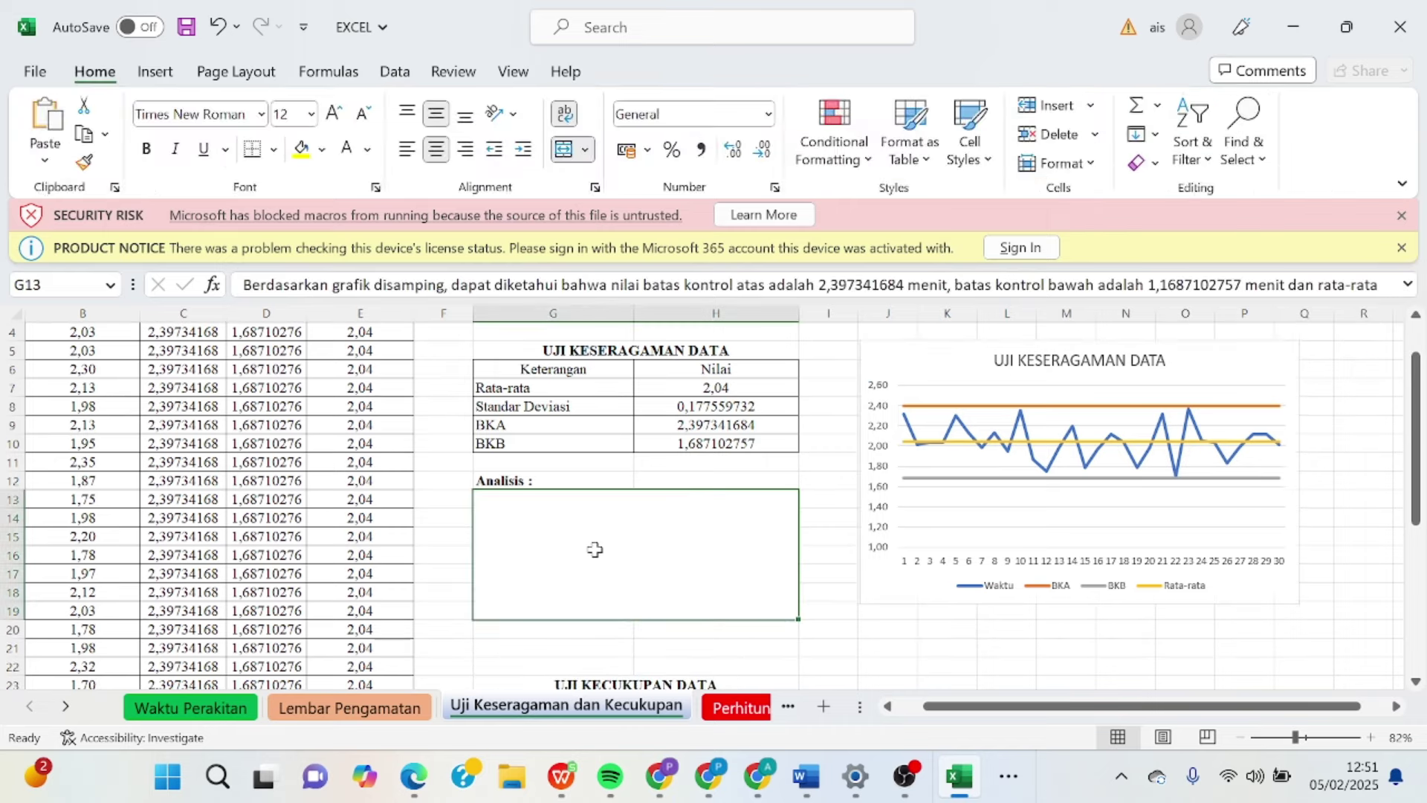
click(367, 149)
click(364, 181)
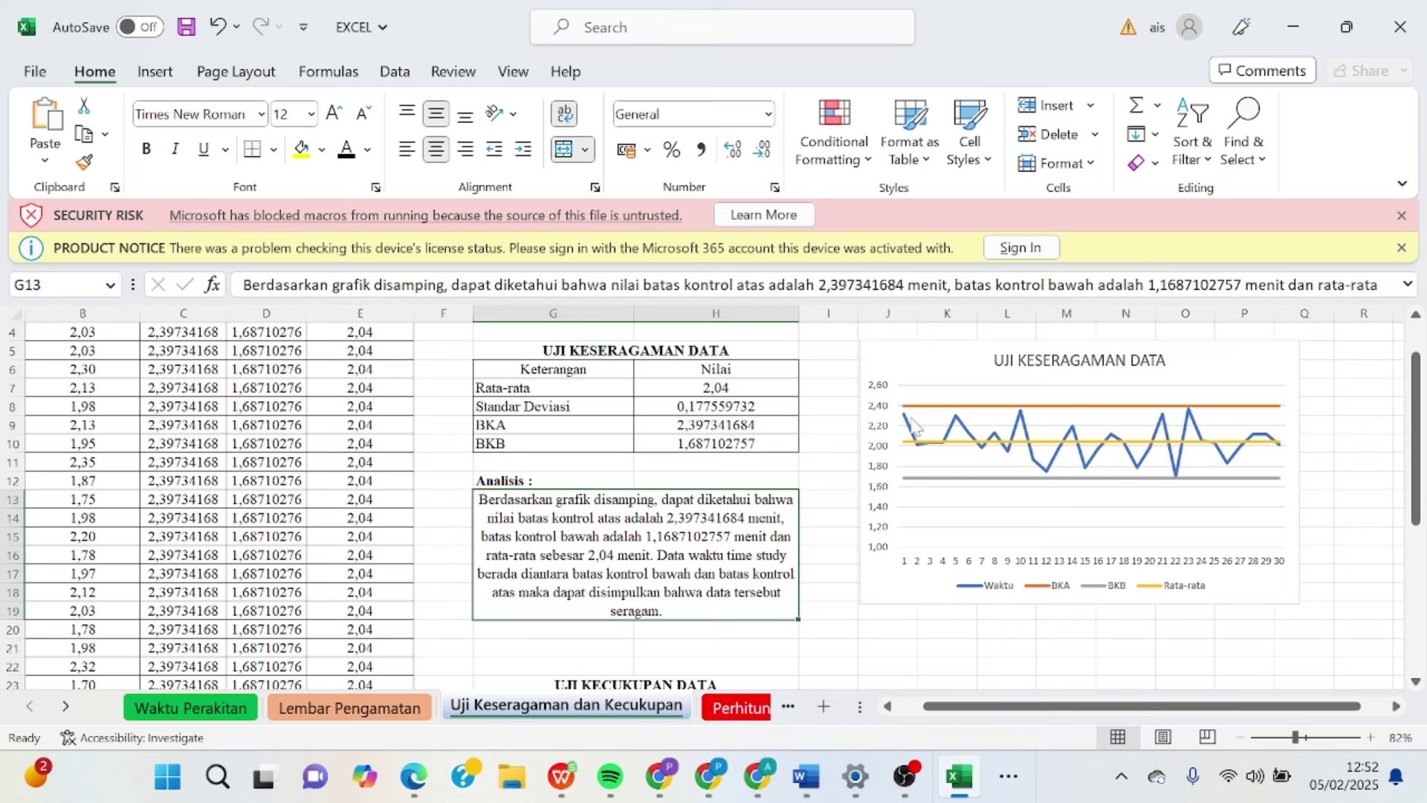
mouse_move(913, 429)
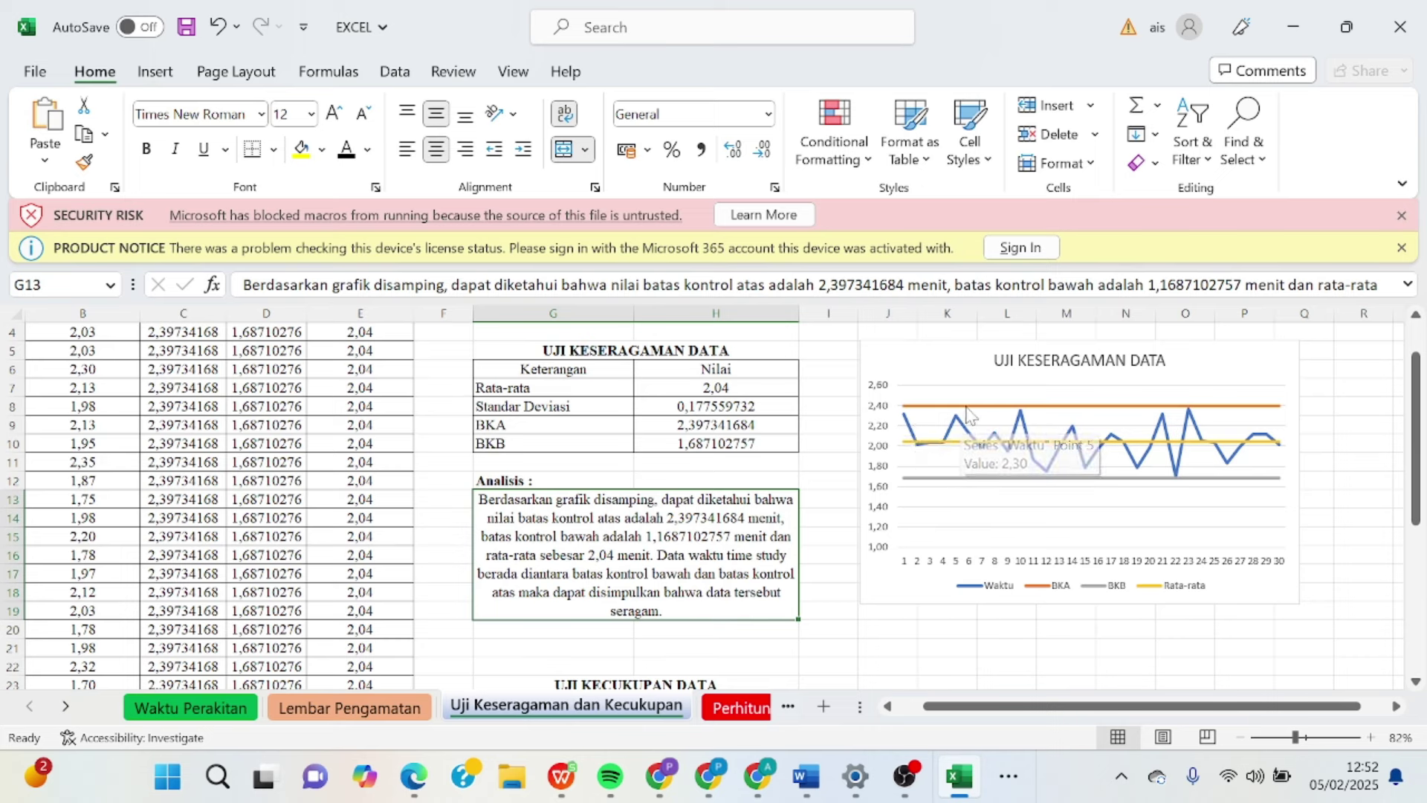
mouse_move(968, 414)
mouse_move(964, 485)
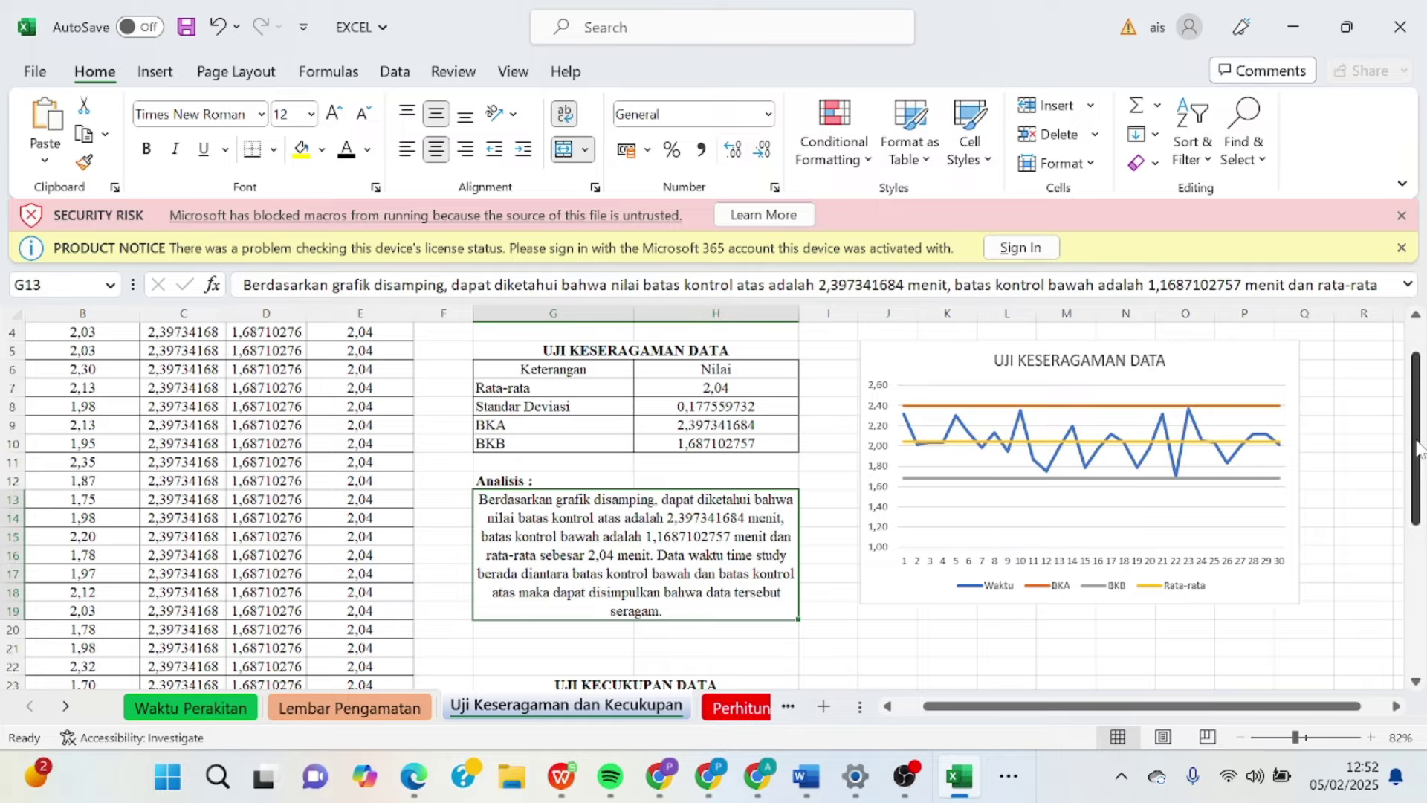
Step: Fill the ∑X value in H25 of the UJI KECUKUPAN DATA table with the sum of the Waktu data in B2:B31
drag(1417, 449, 1418, 580)
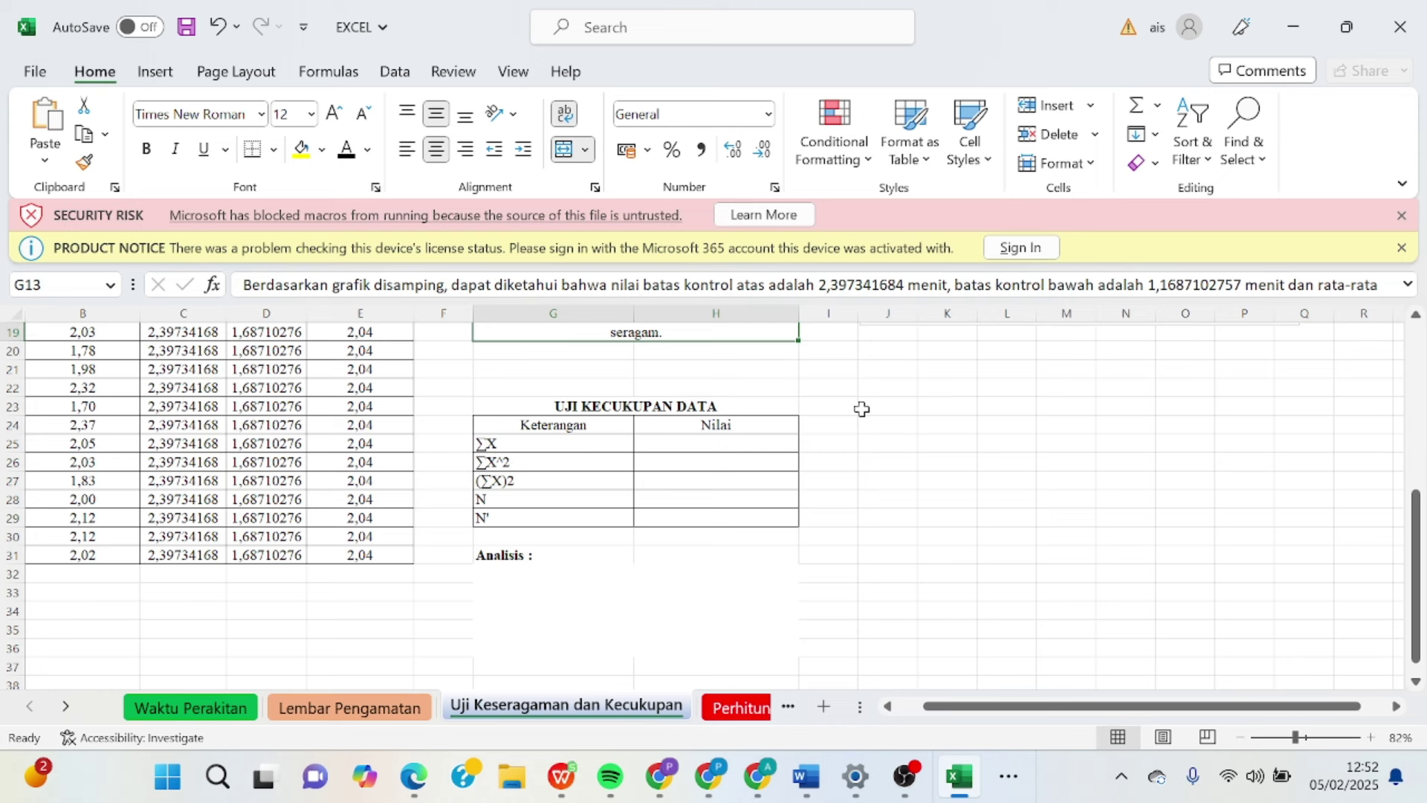
click(683, 446)
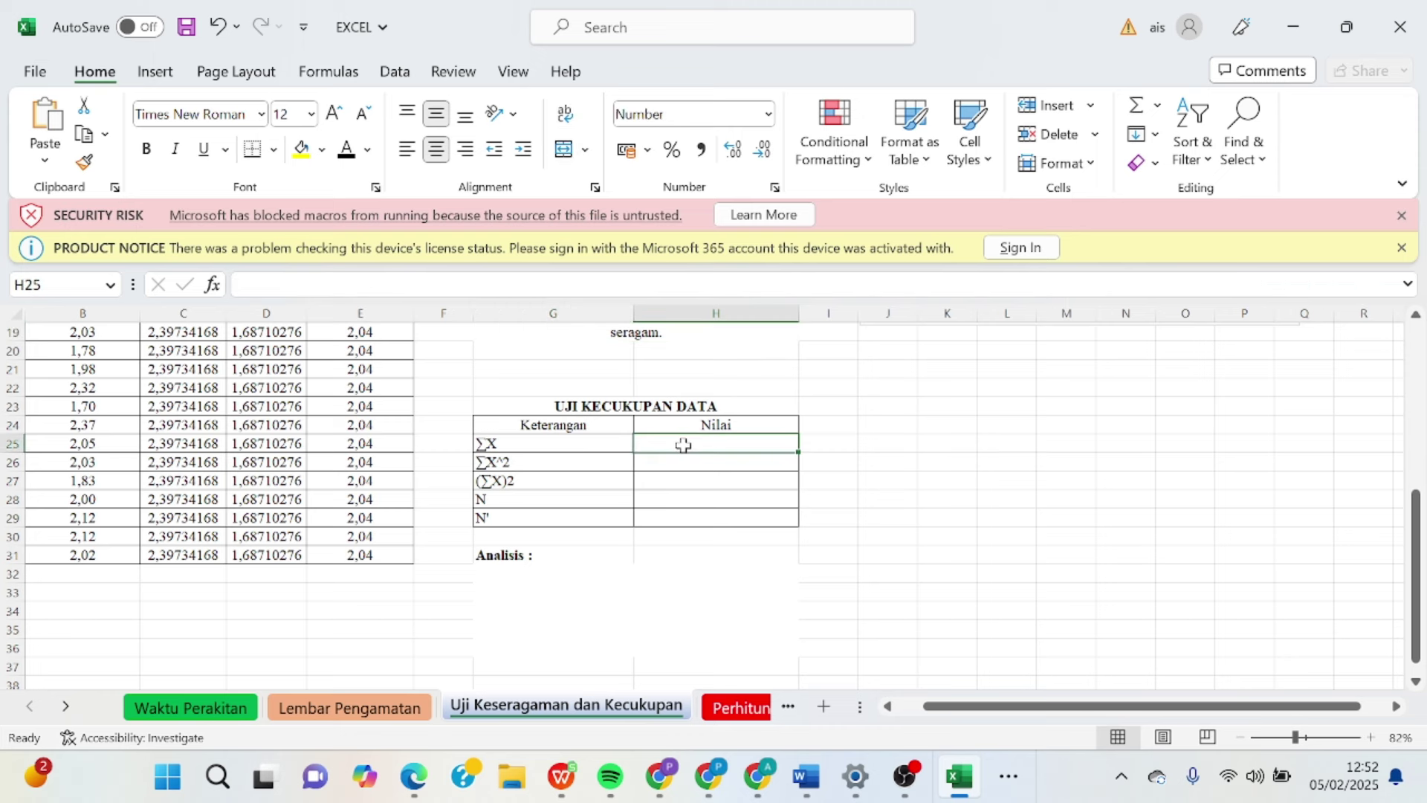
text(-)
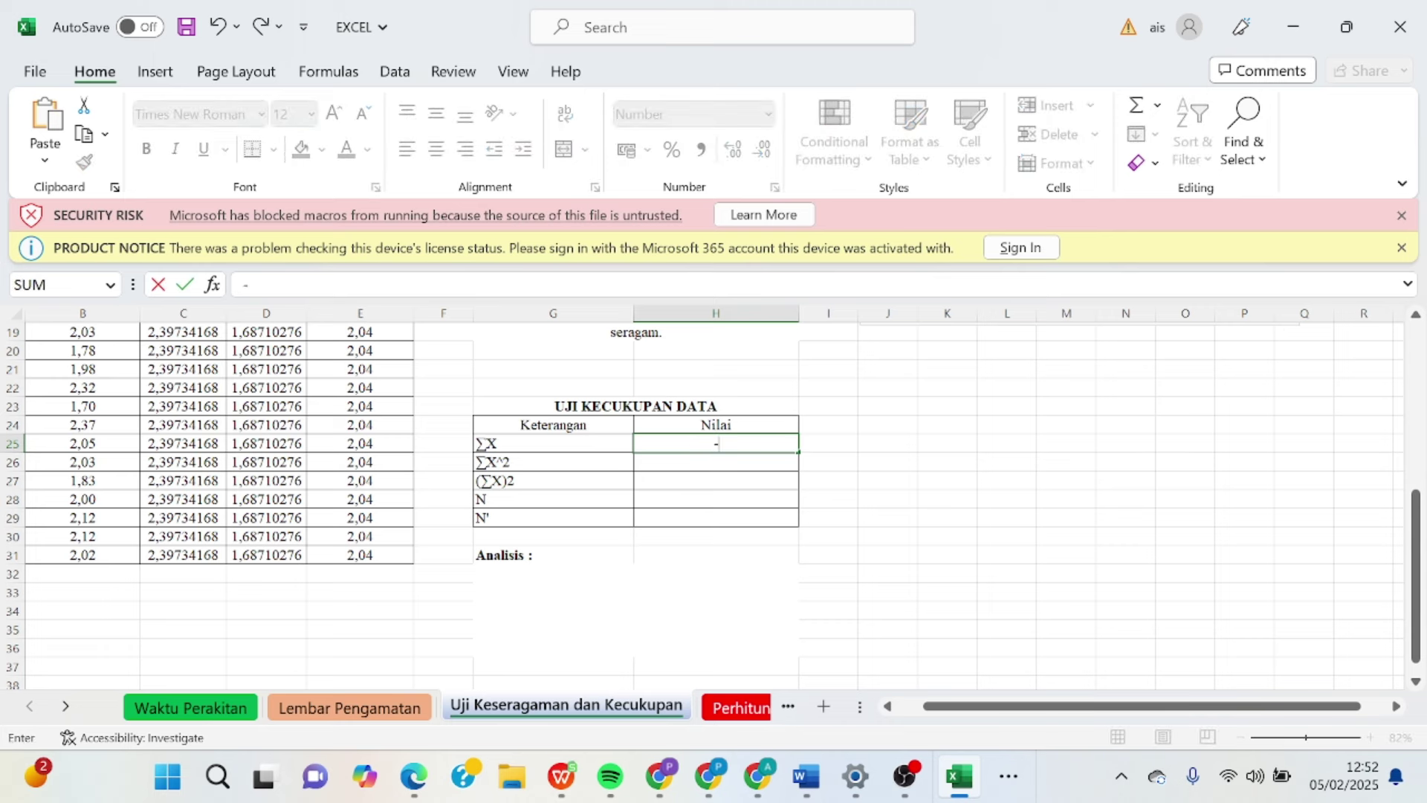
key(Escape)
text(=SUM)
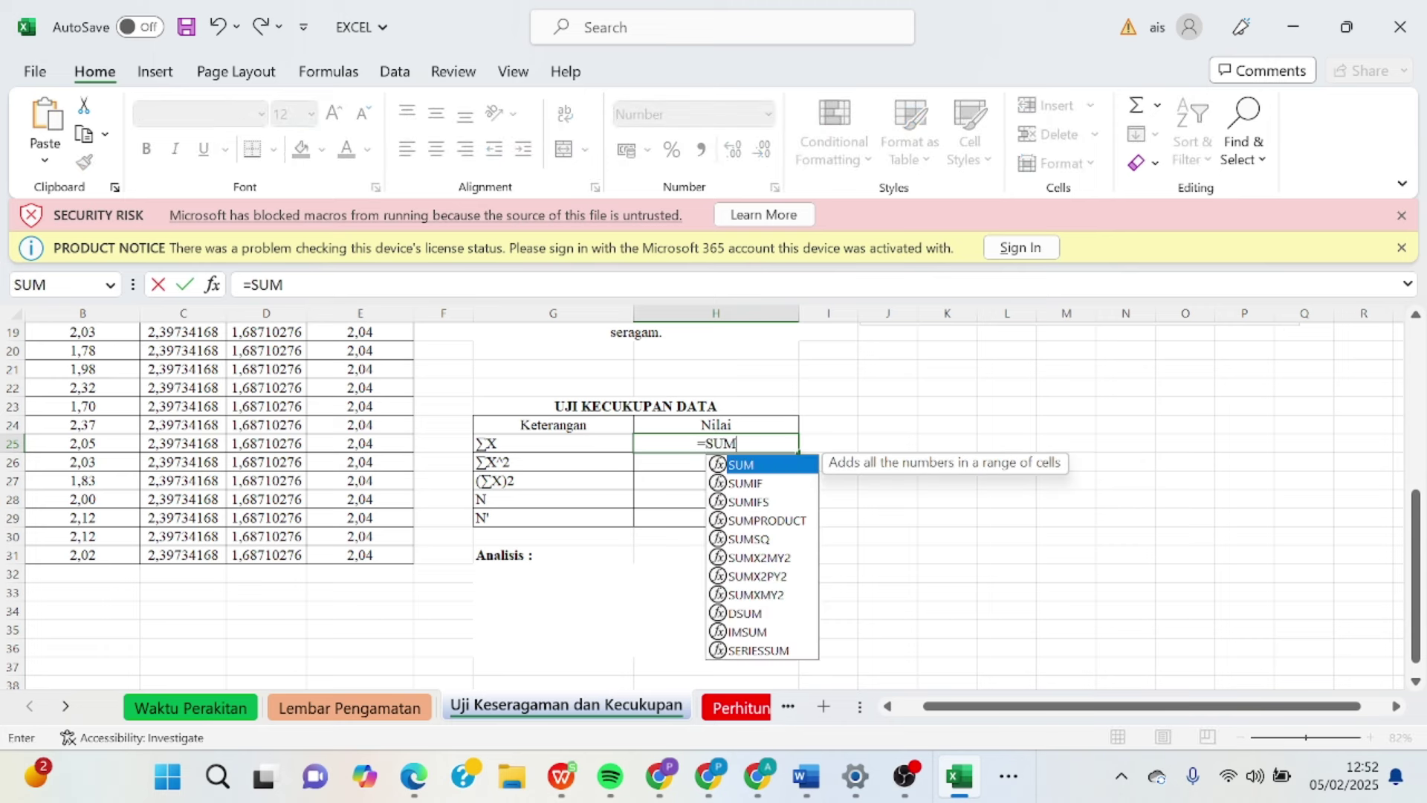
double_click(771, 466)
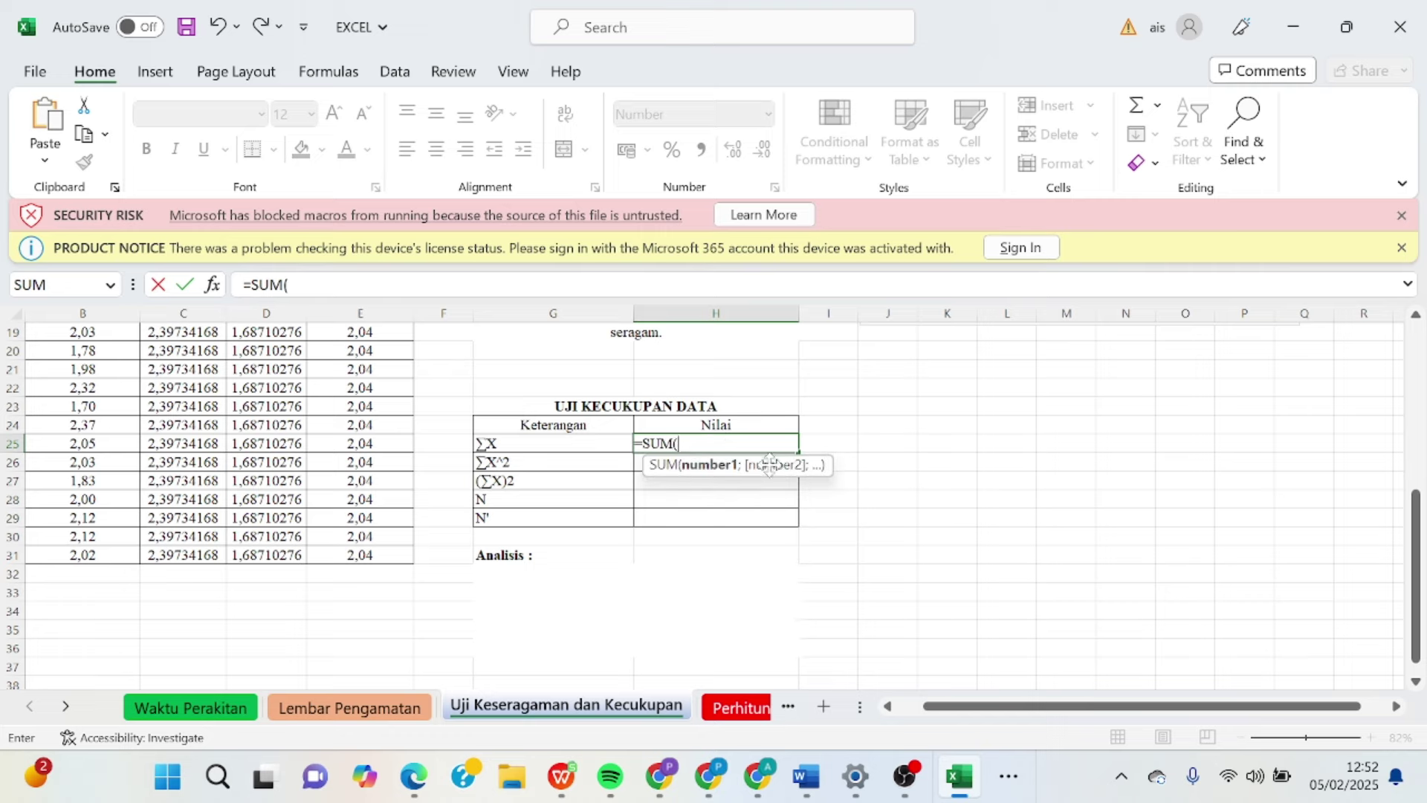
drag(1416, 573, 1417, 417)
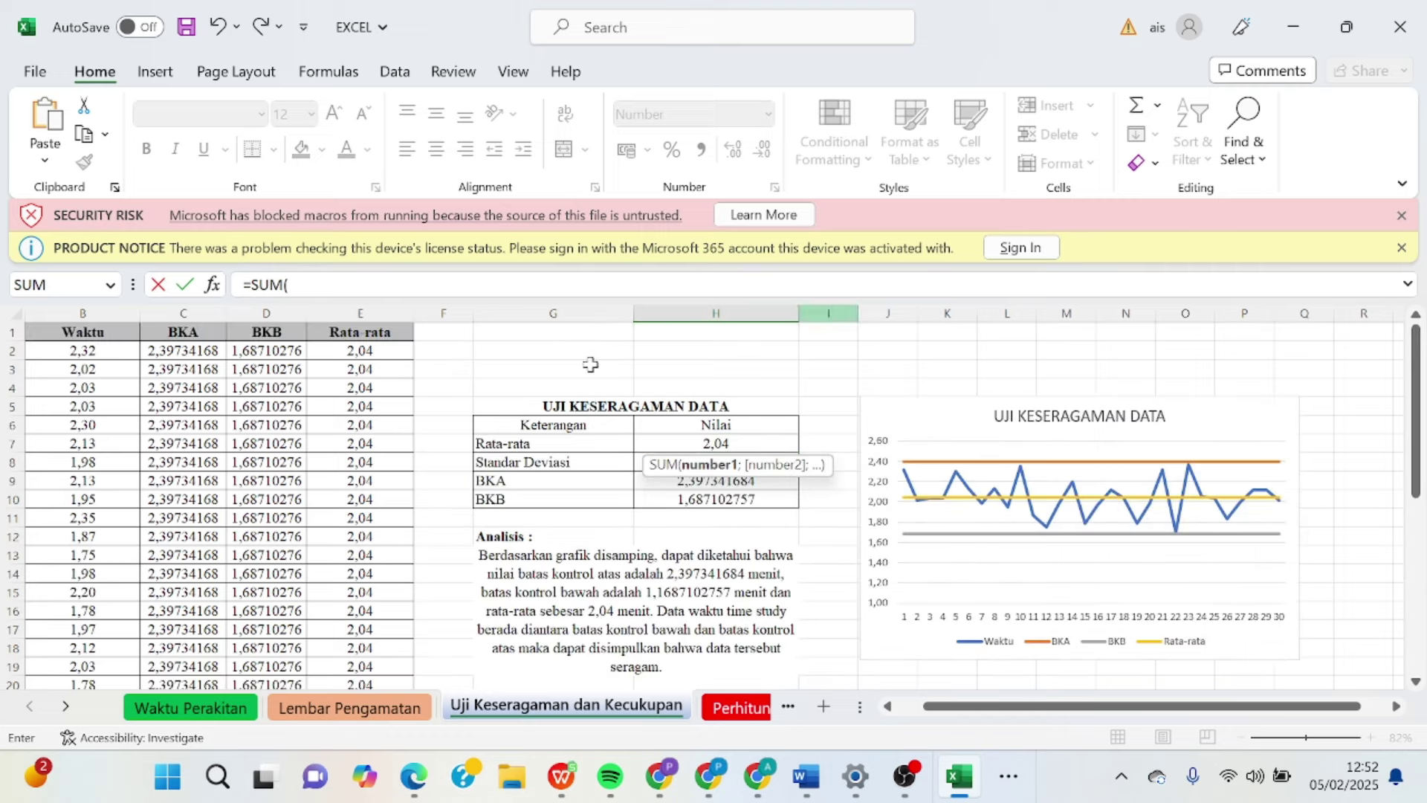
drag(82, 354, 94, 660)
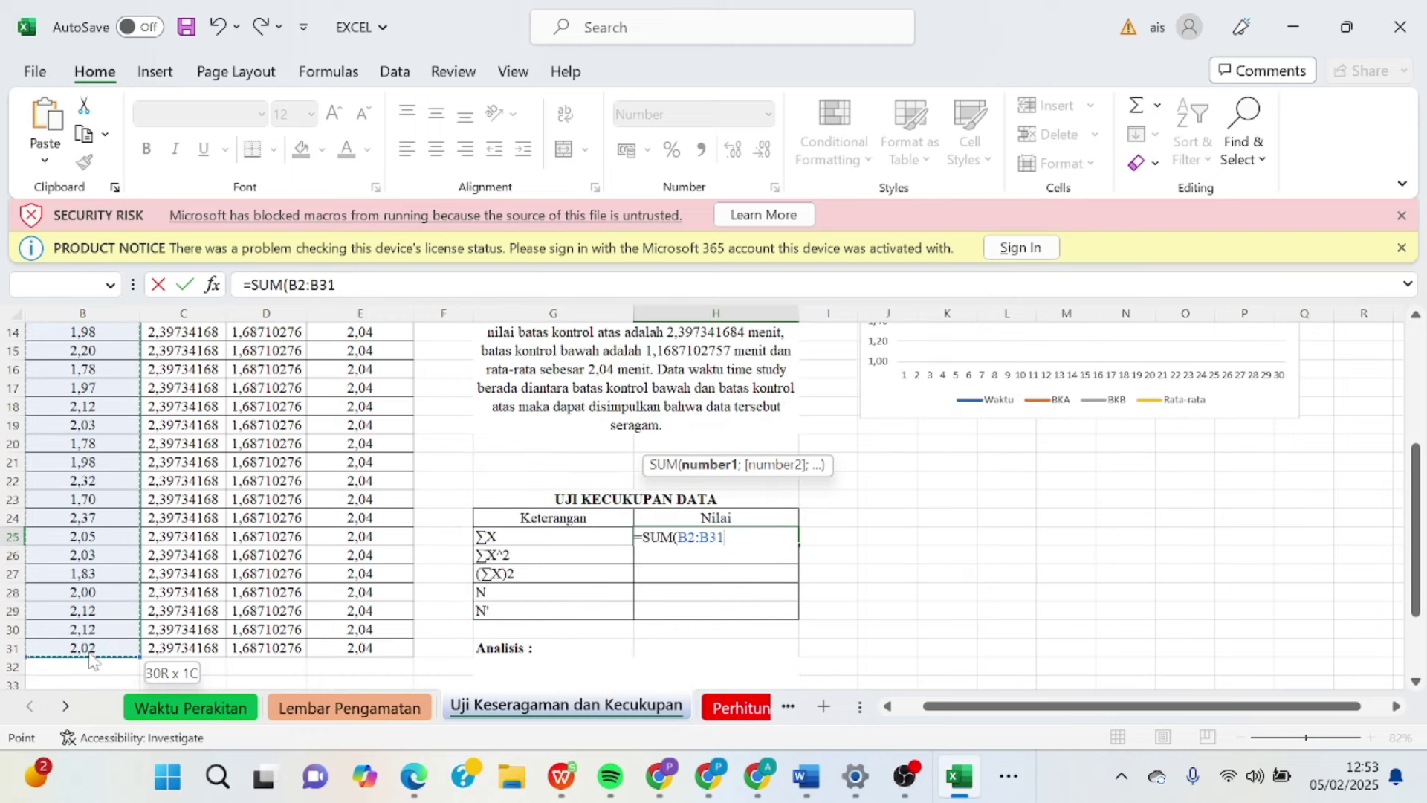
key(Return)
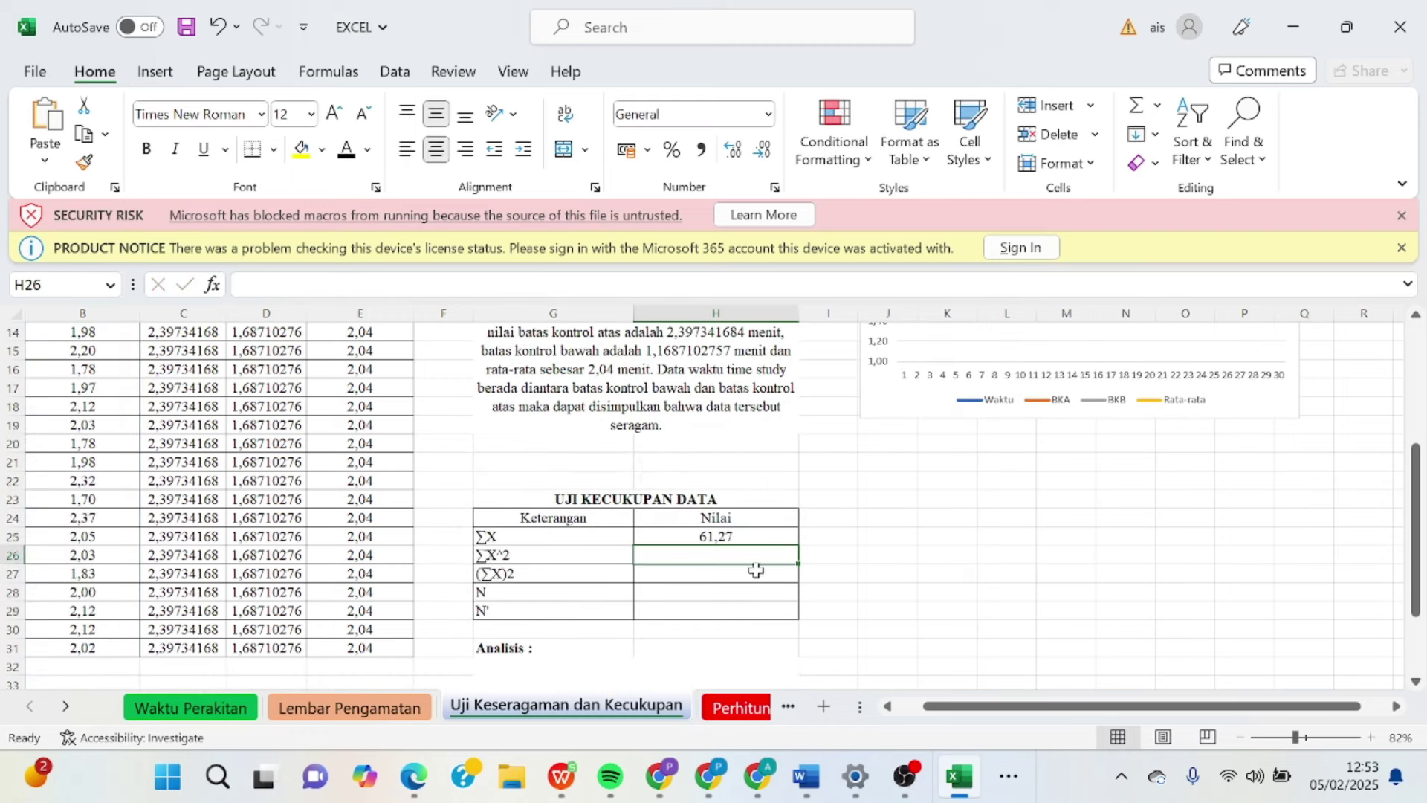
Step: Calculate ∑X^2 in H26 with SUMSQ over the Waktu data in B2:B31
text(=)
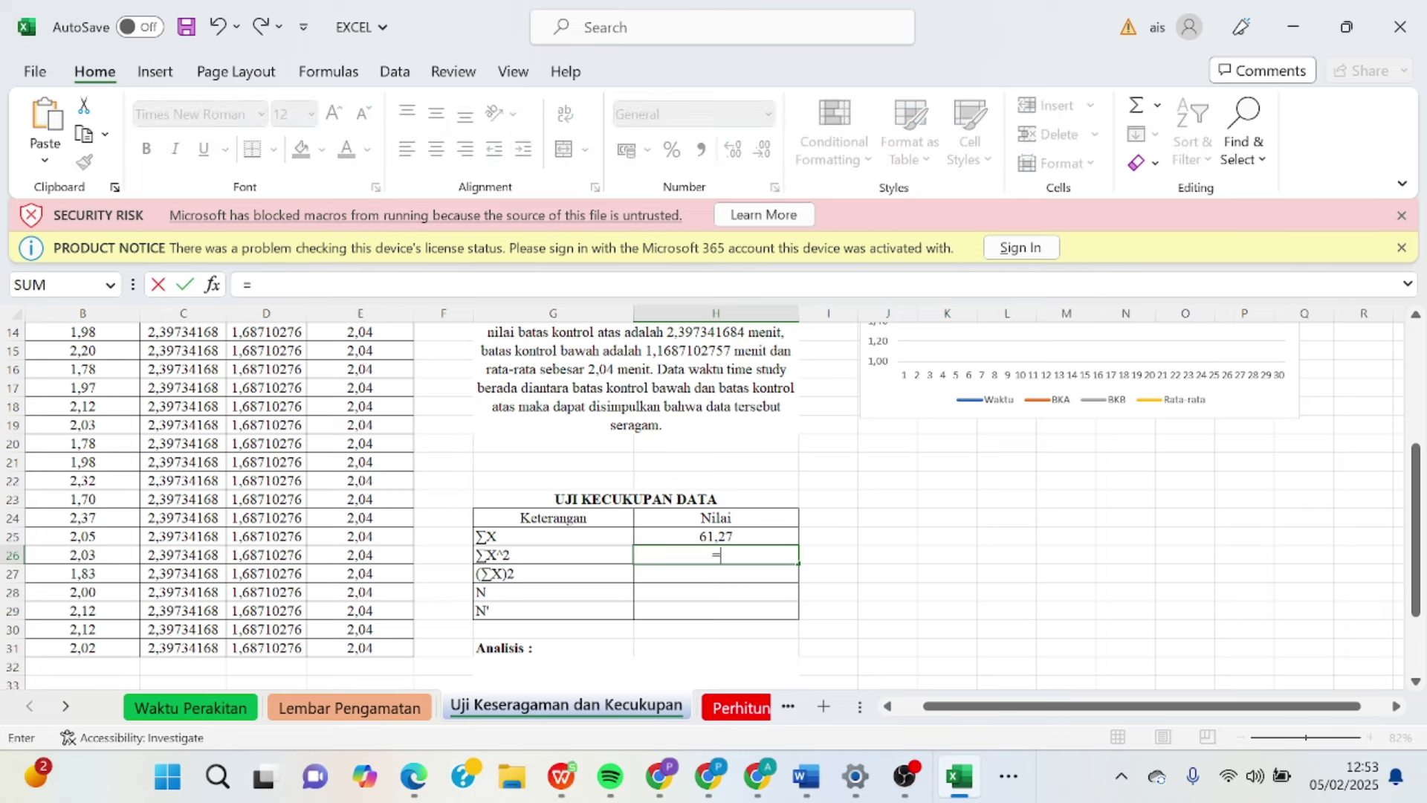
text(SUM)
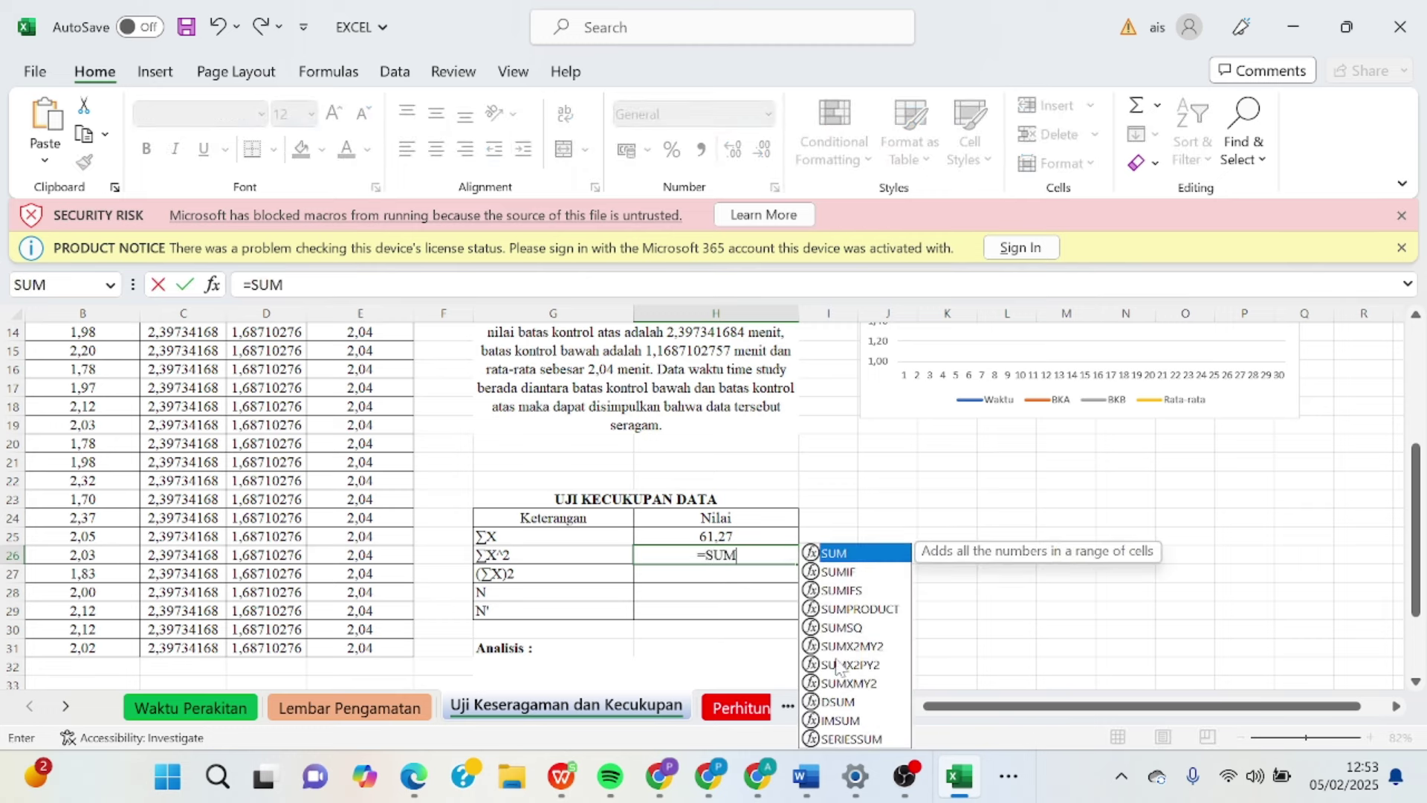
text(S)
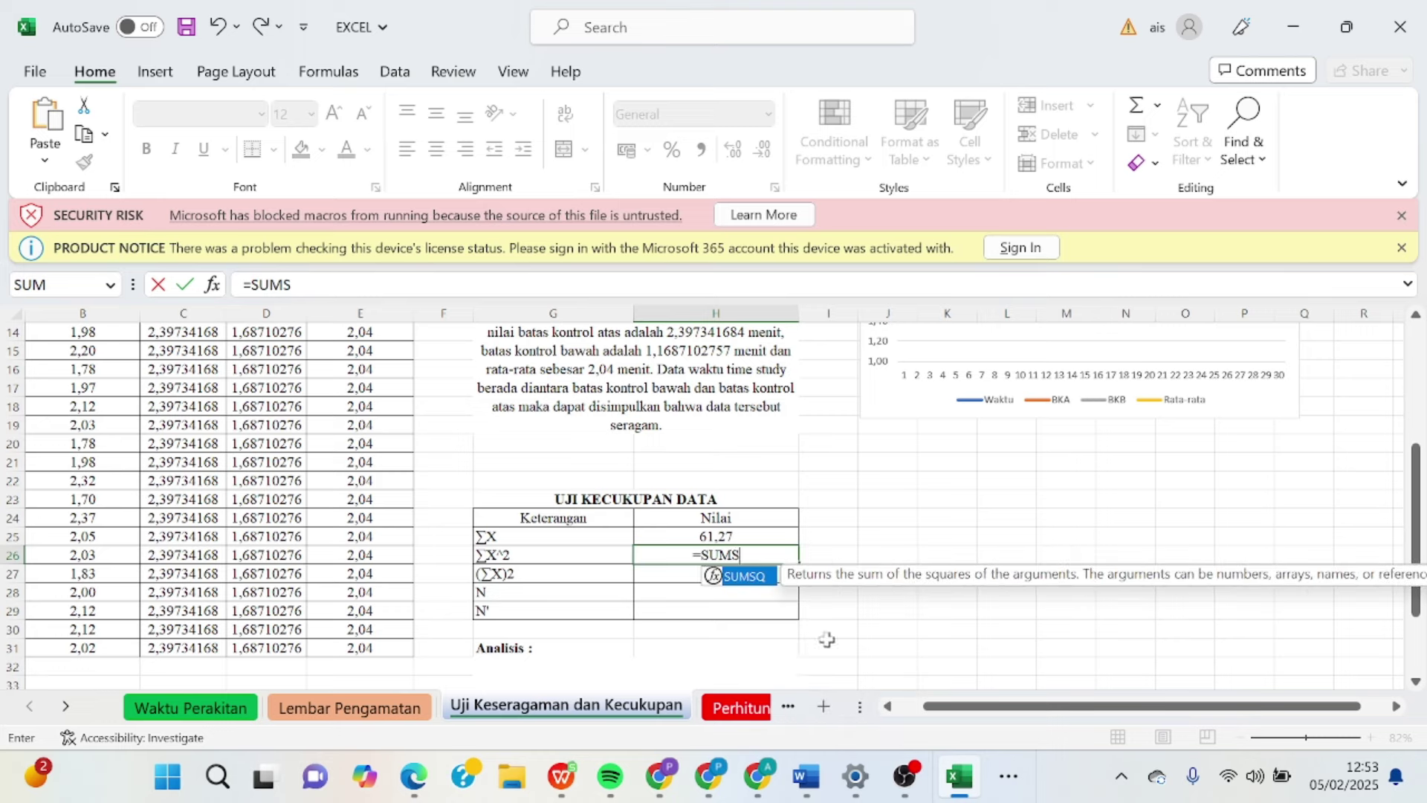
double_click(757, 577)
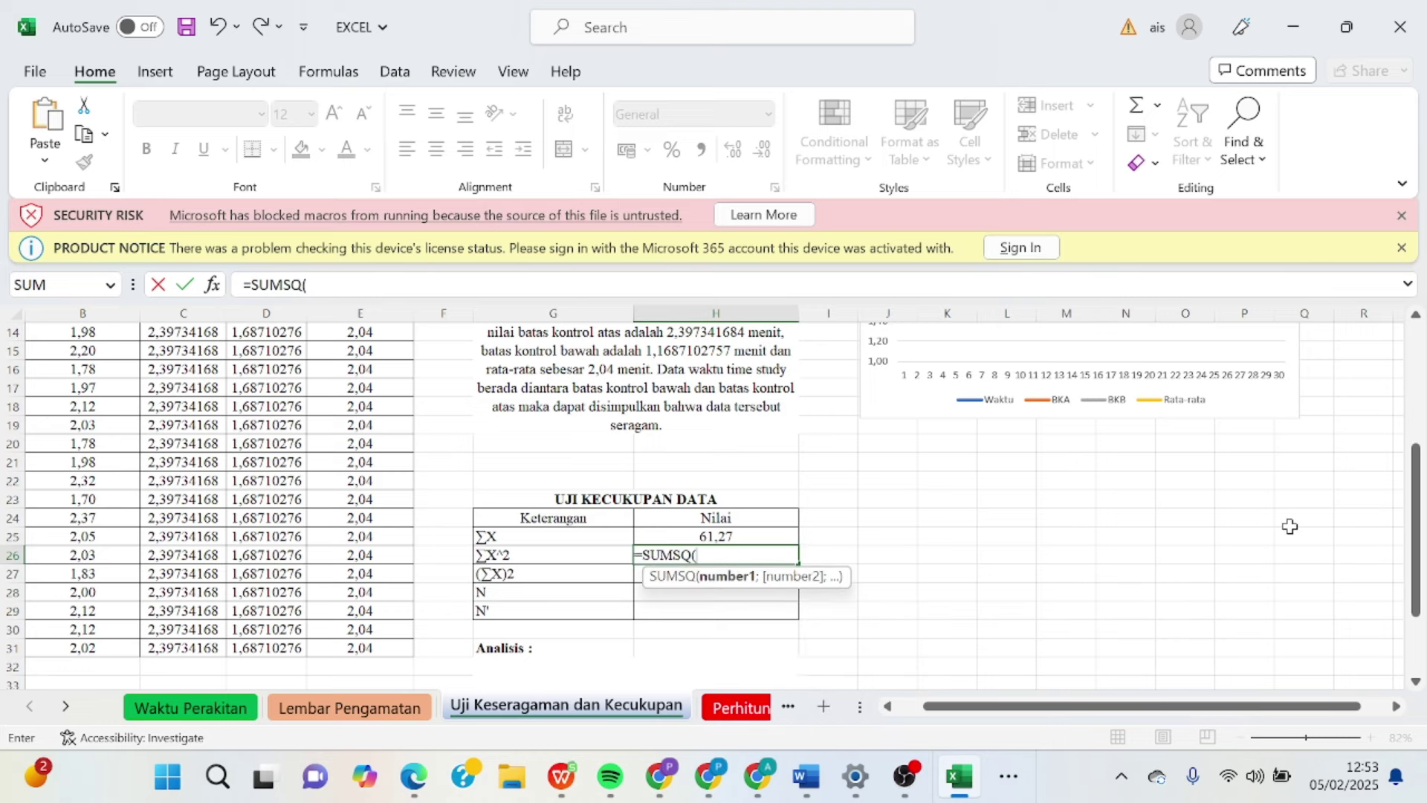
drag(1424, 513, 1417, 395)
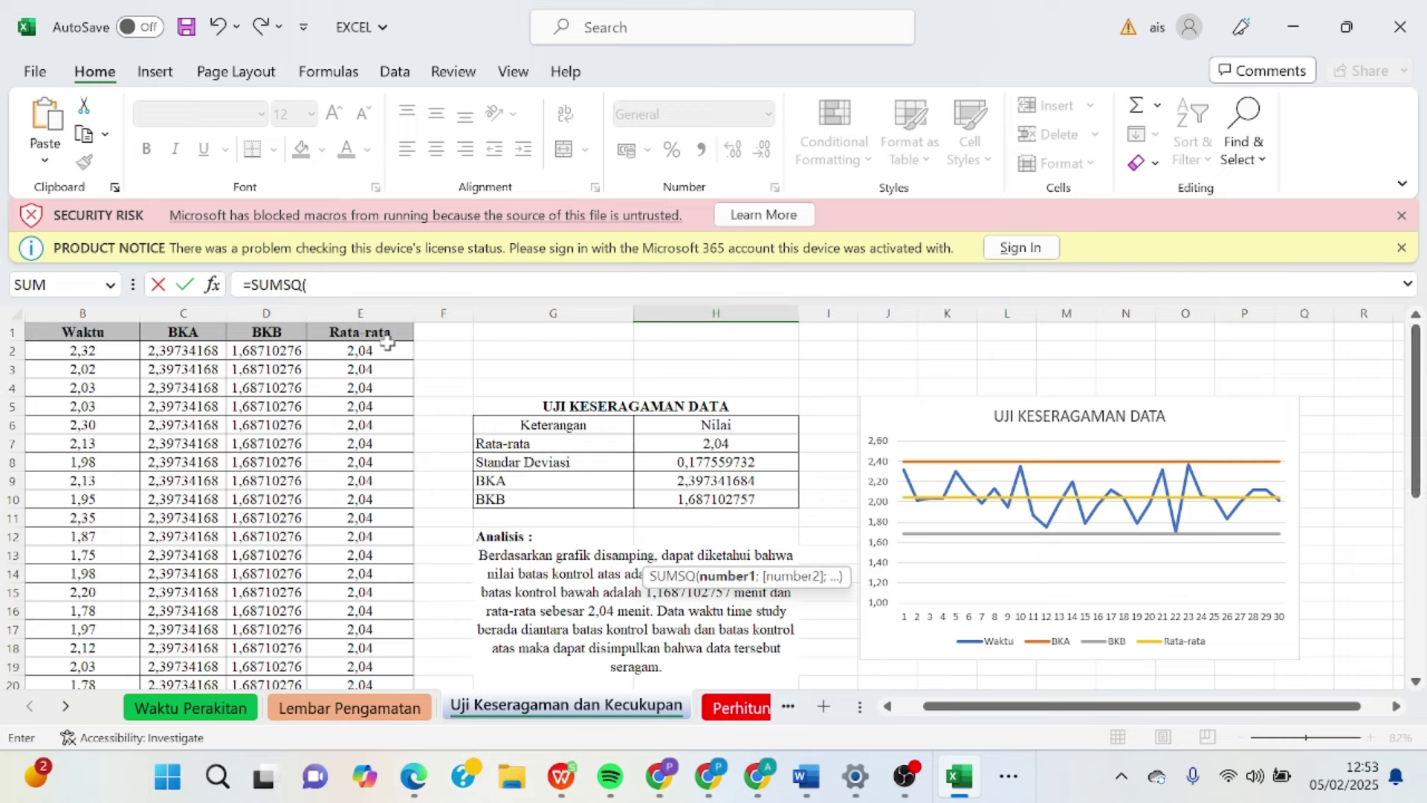
drag(101, 357, 89, 648)
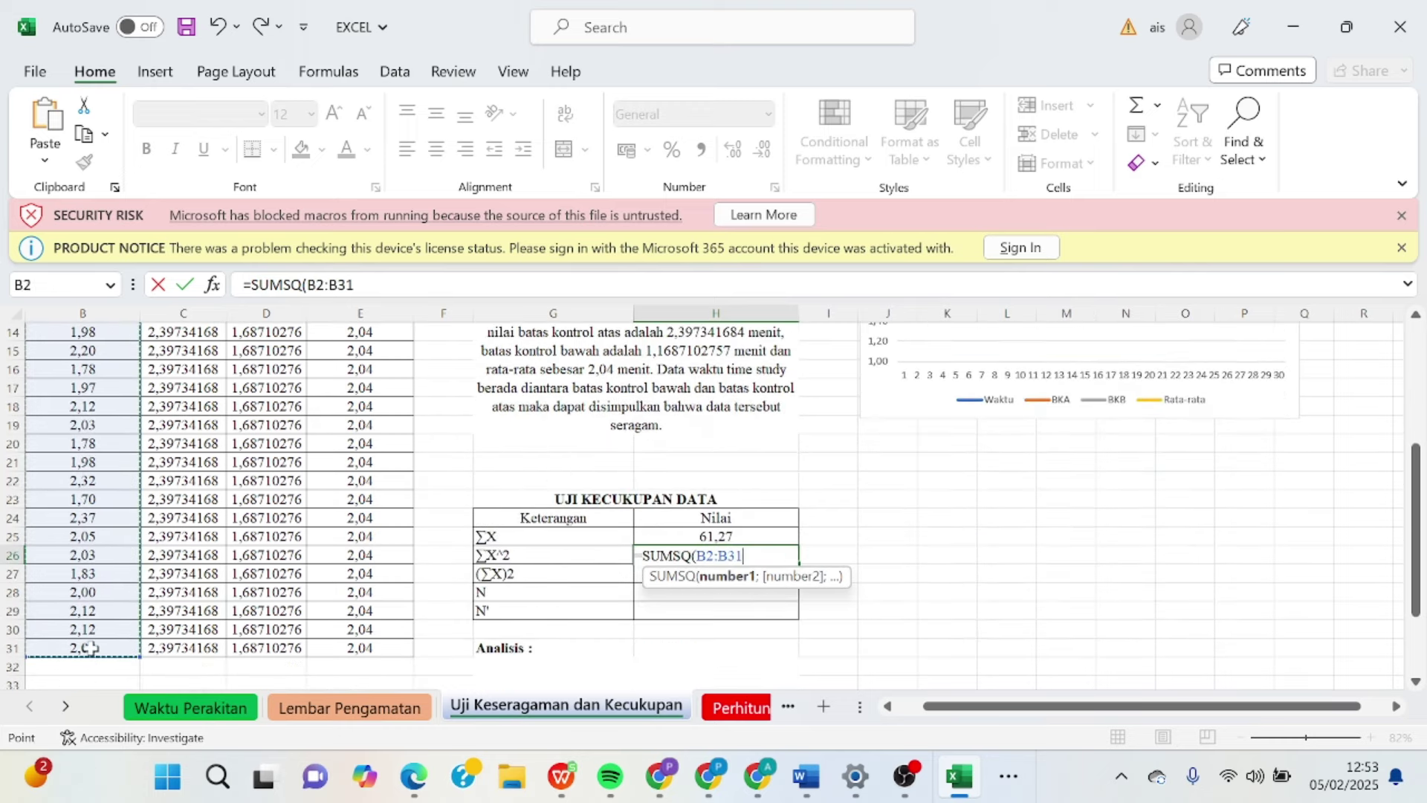
key(Return)
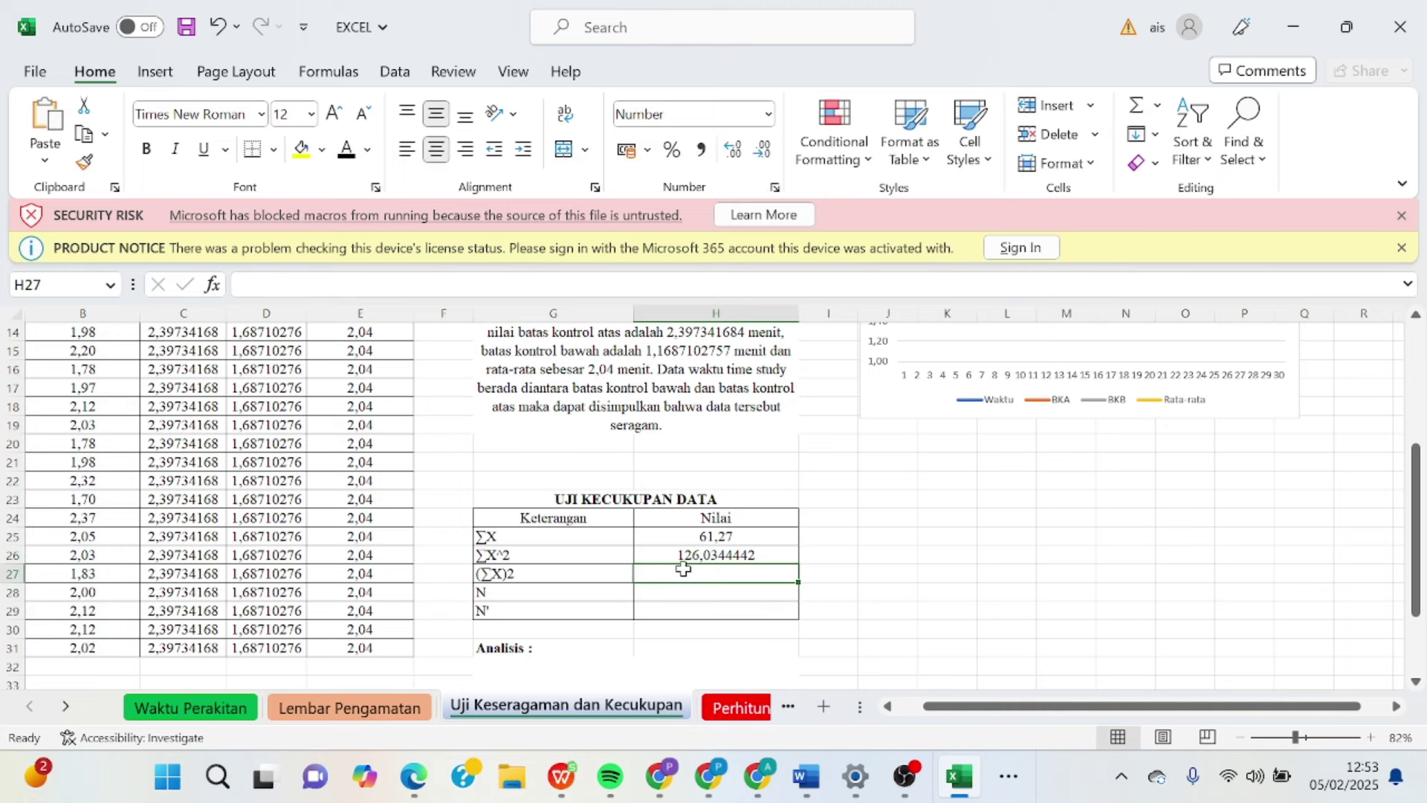
Step: Calculate (∑X)2 in H27 by squaring the ∑X value with the formula =H25^2
text(=)
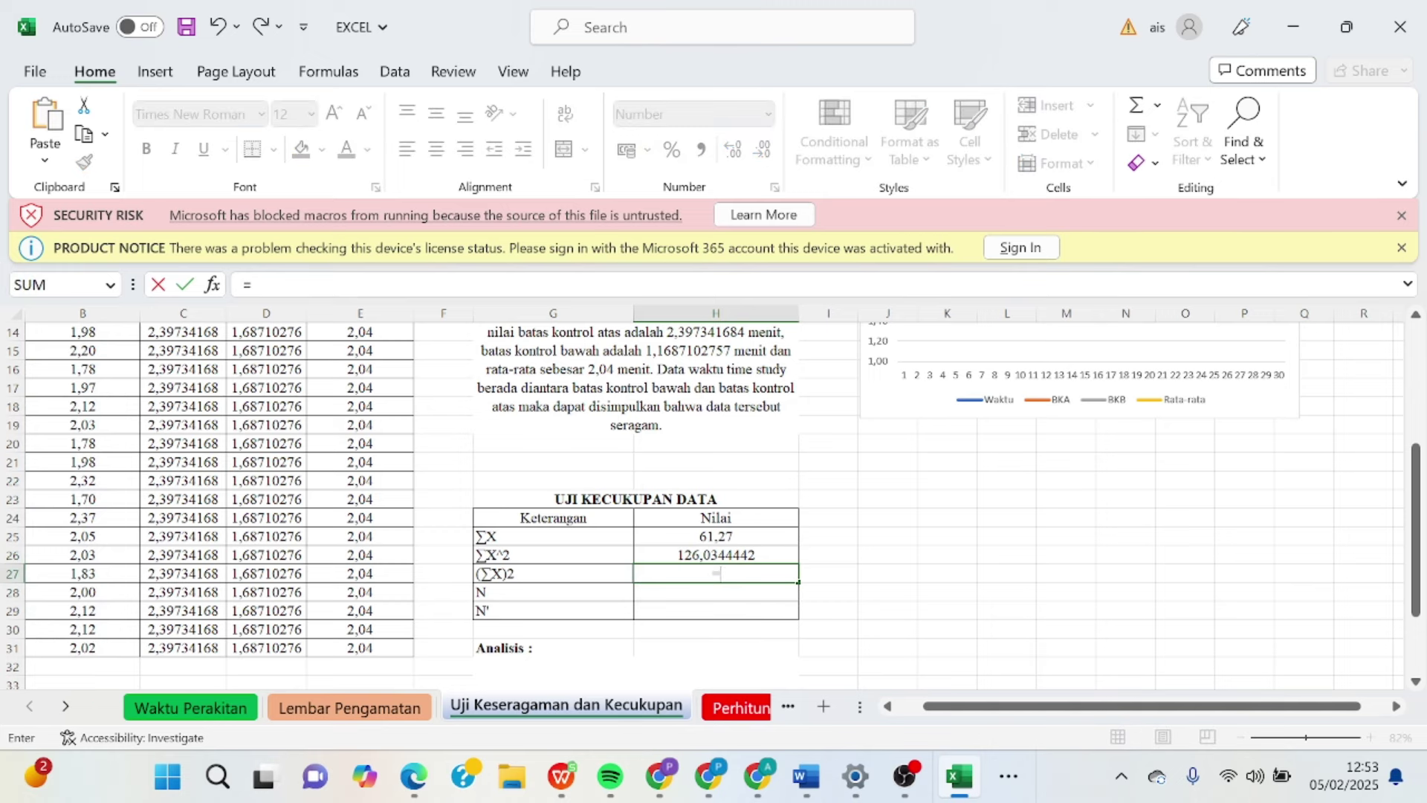
click(699, 536)
text(^2)
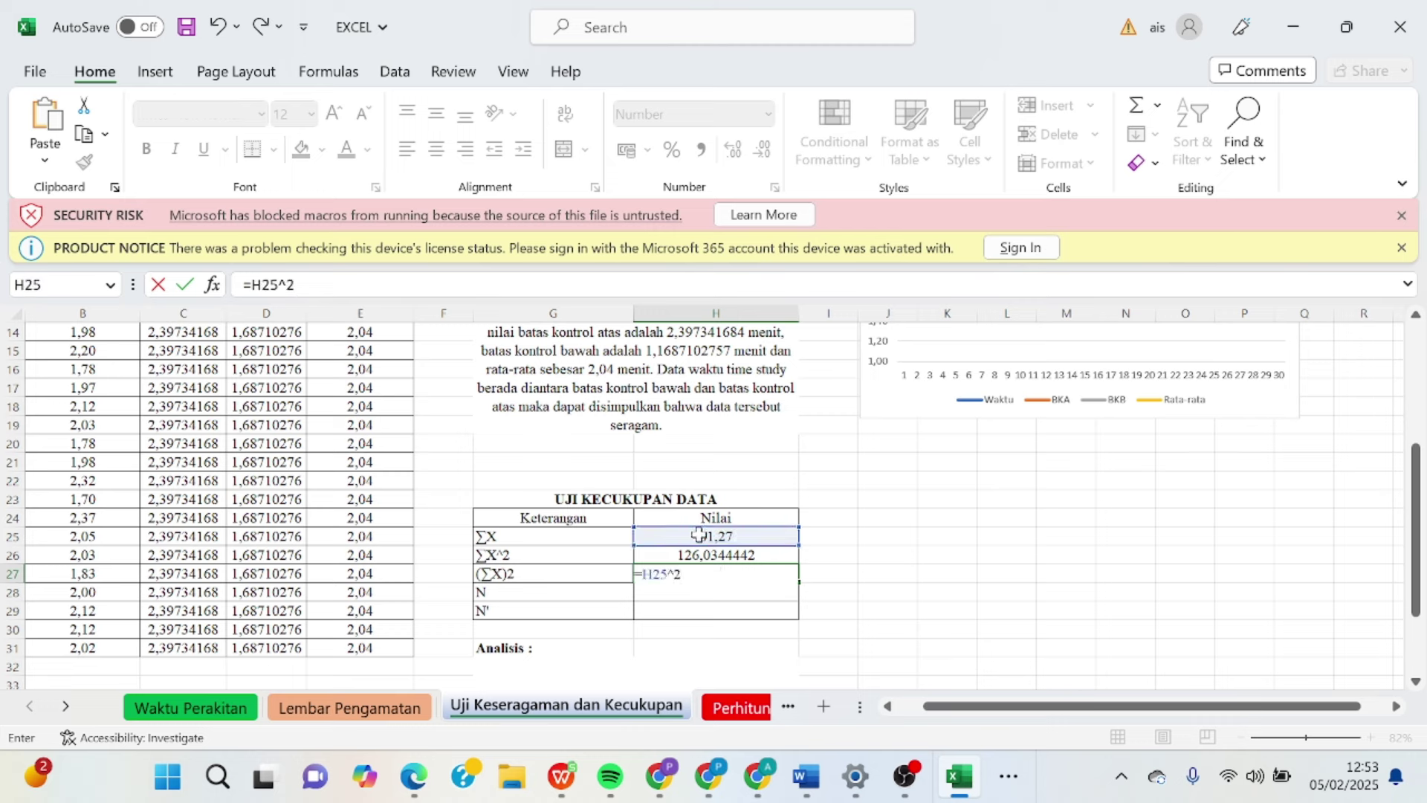
key(Return)
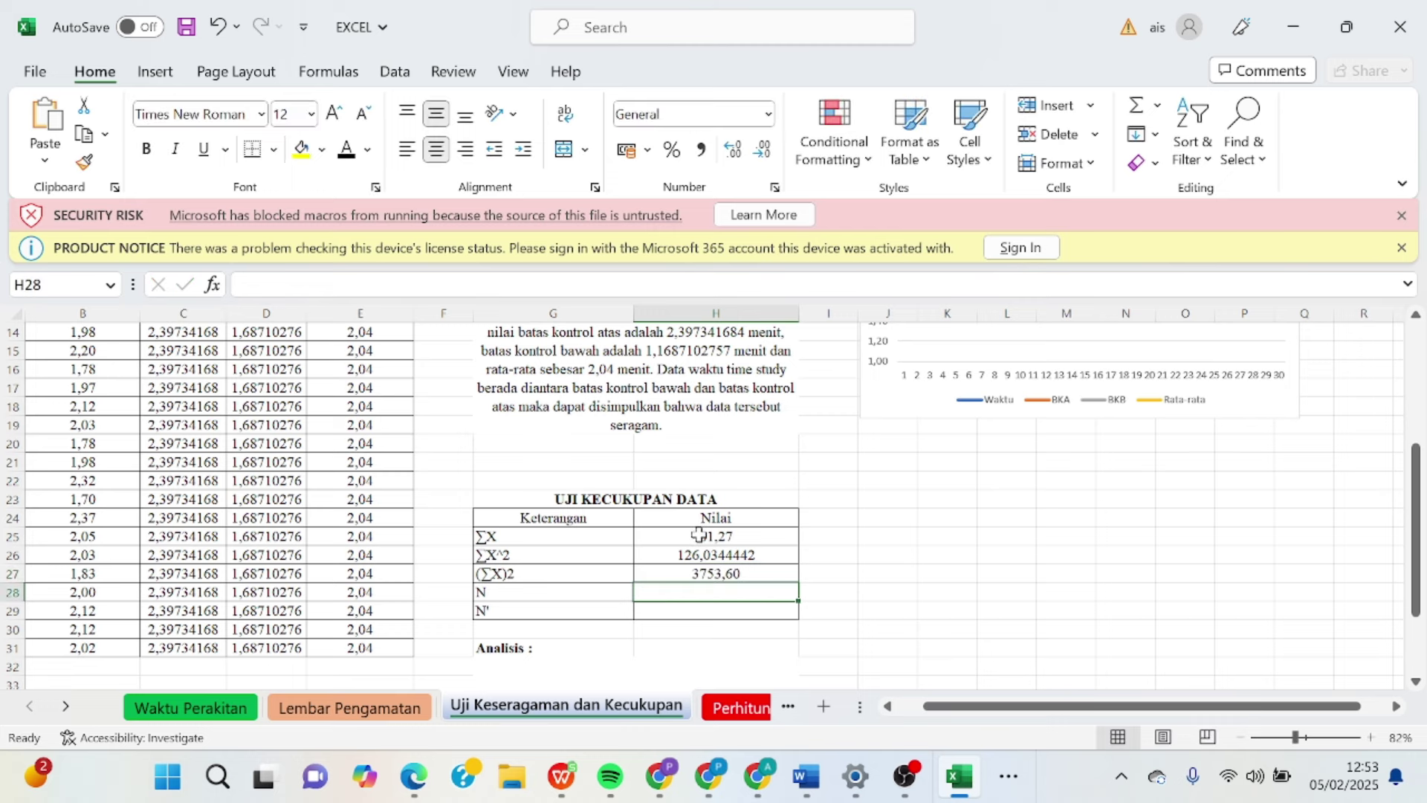
Step: Fill the N value in H28 with a reference to the last observation number in A31
text(=)
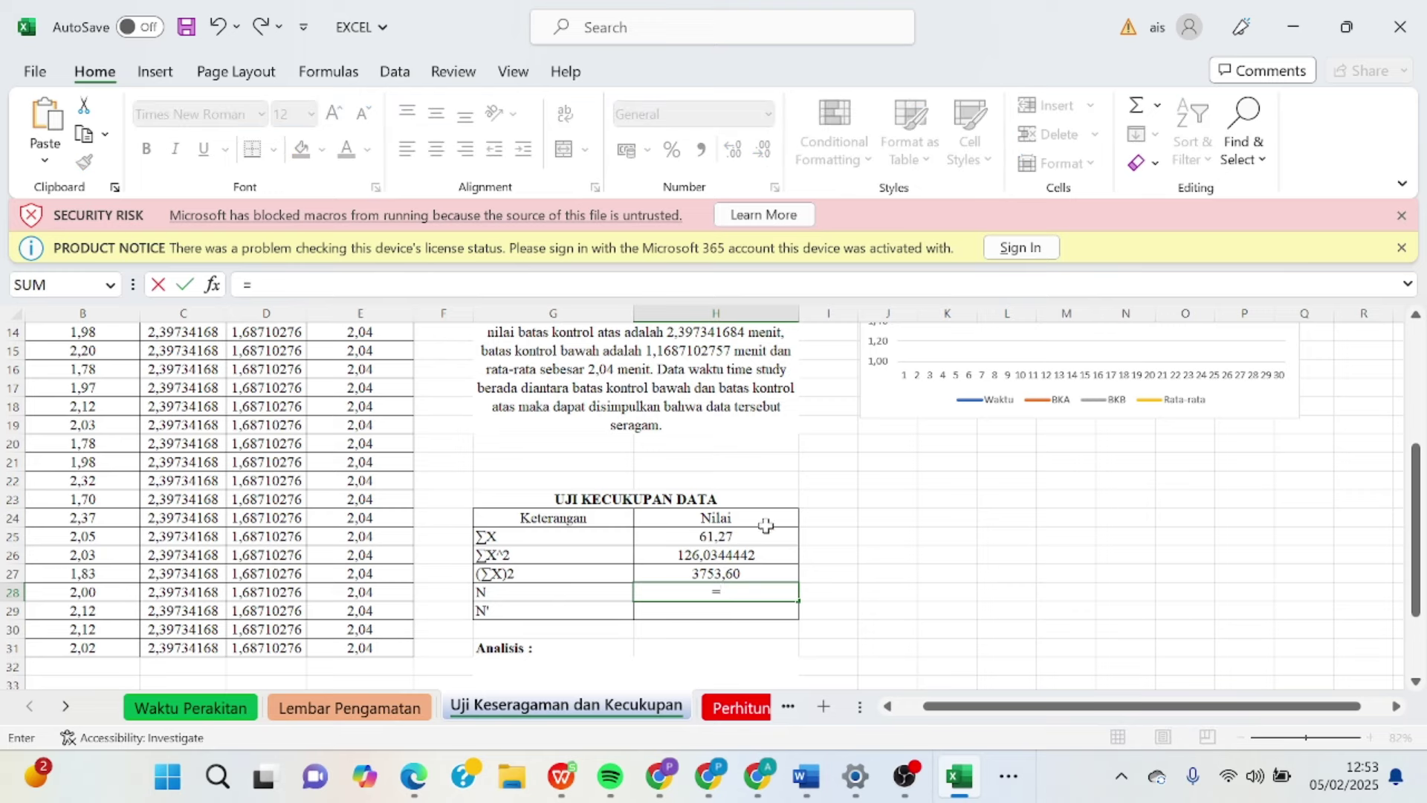
drag(971, 712, 943, 711)
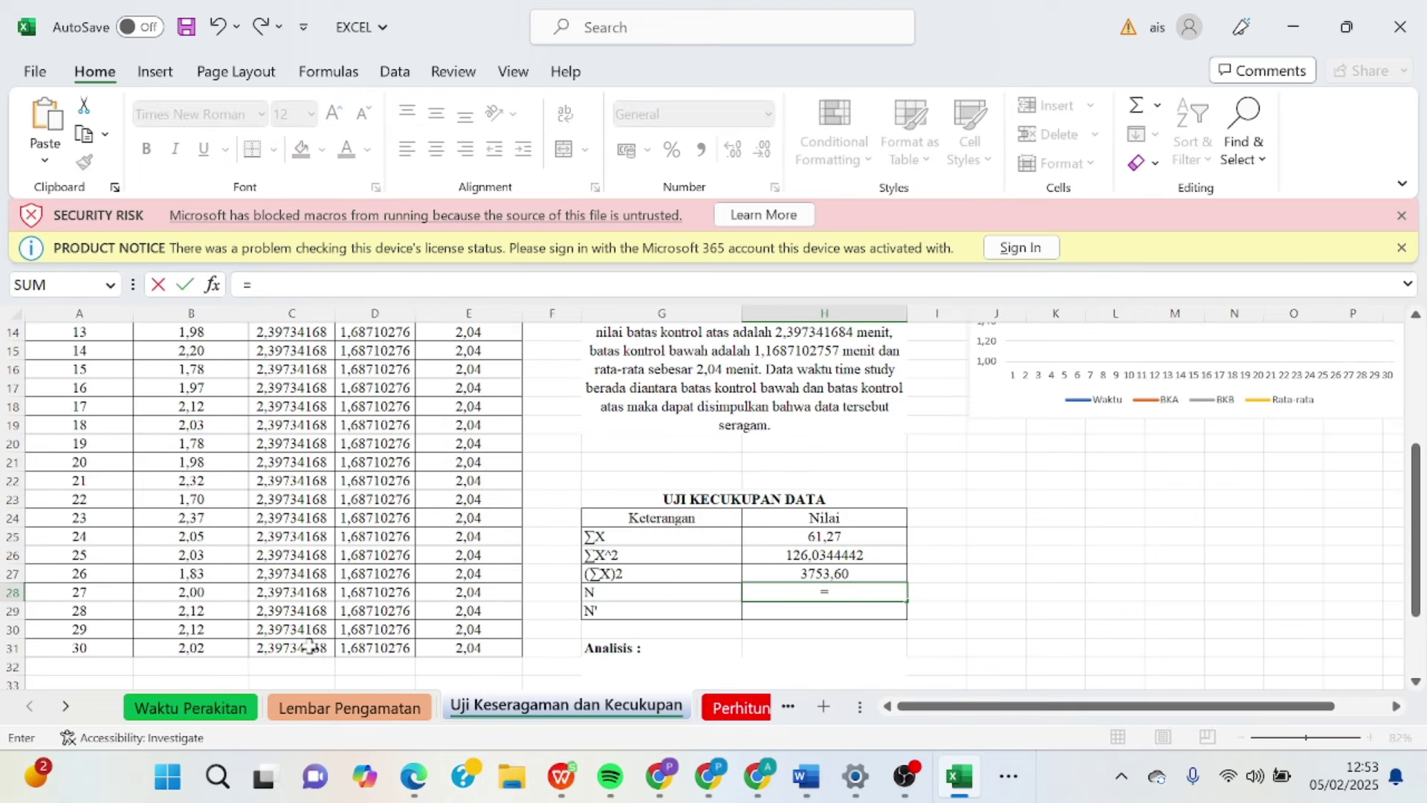
click(93, 647)
key(Return)
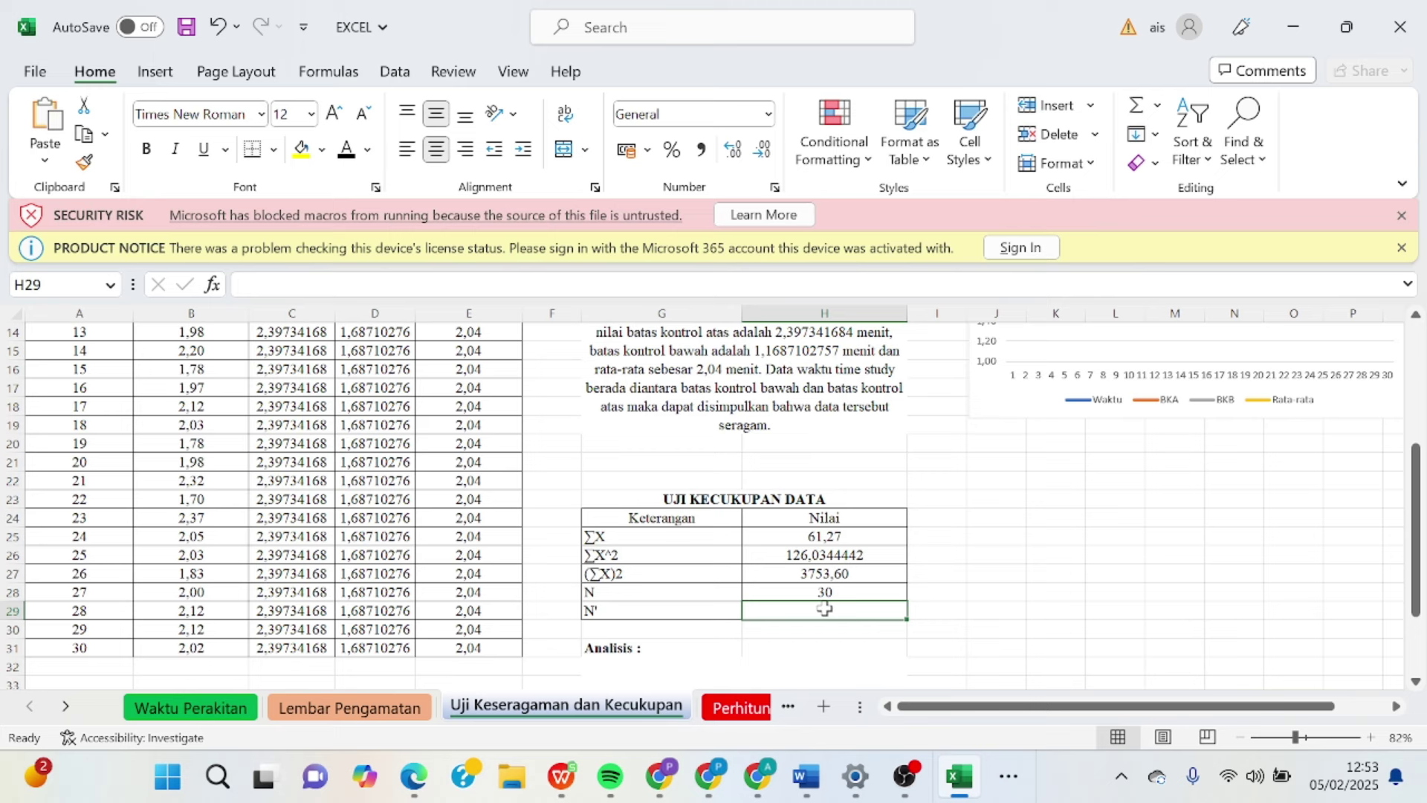
Step: Calculate N' in H29 with the formula =((40*SQRT(((H28*H26)-H27))/H25)^2)
text(=)
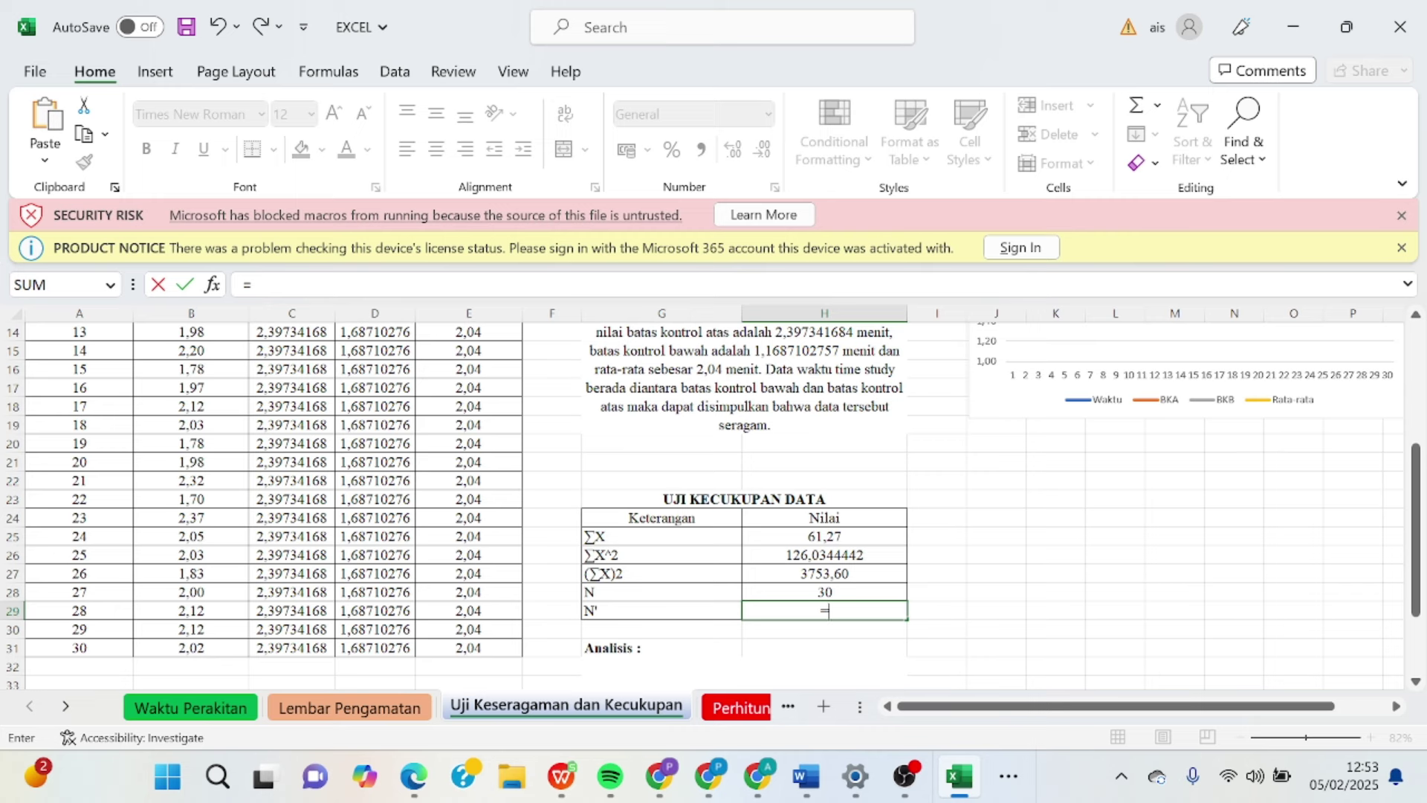
text(((40)
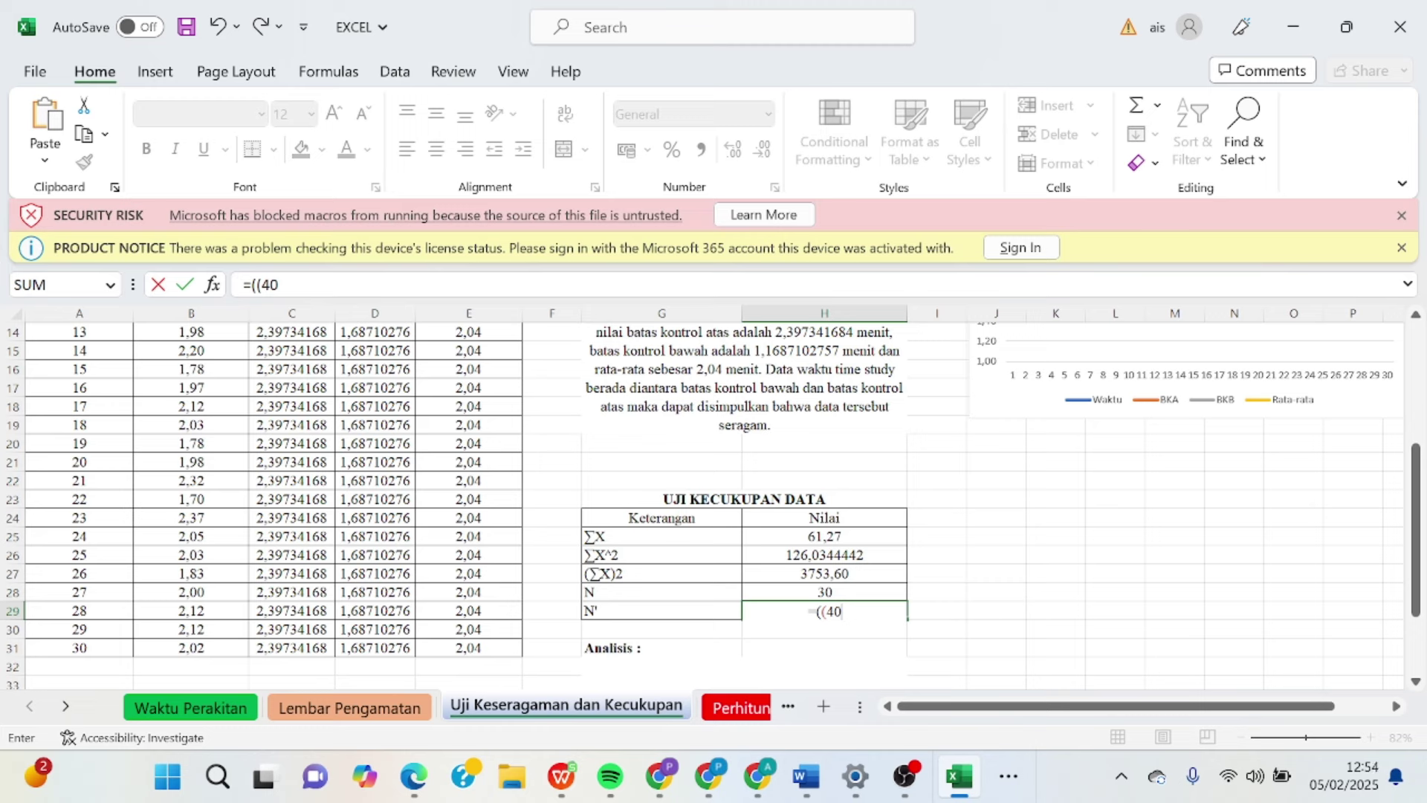
text(*SQRT)
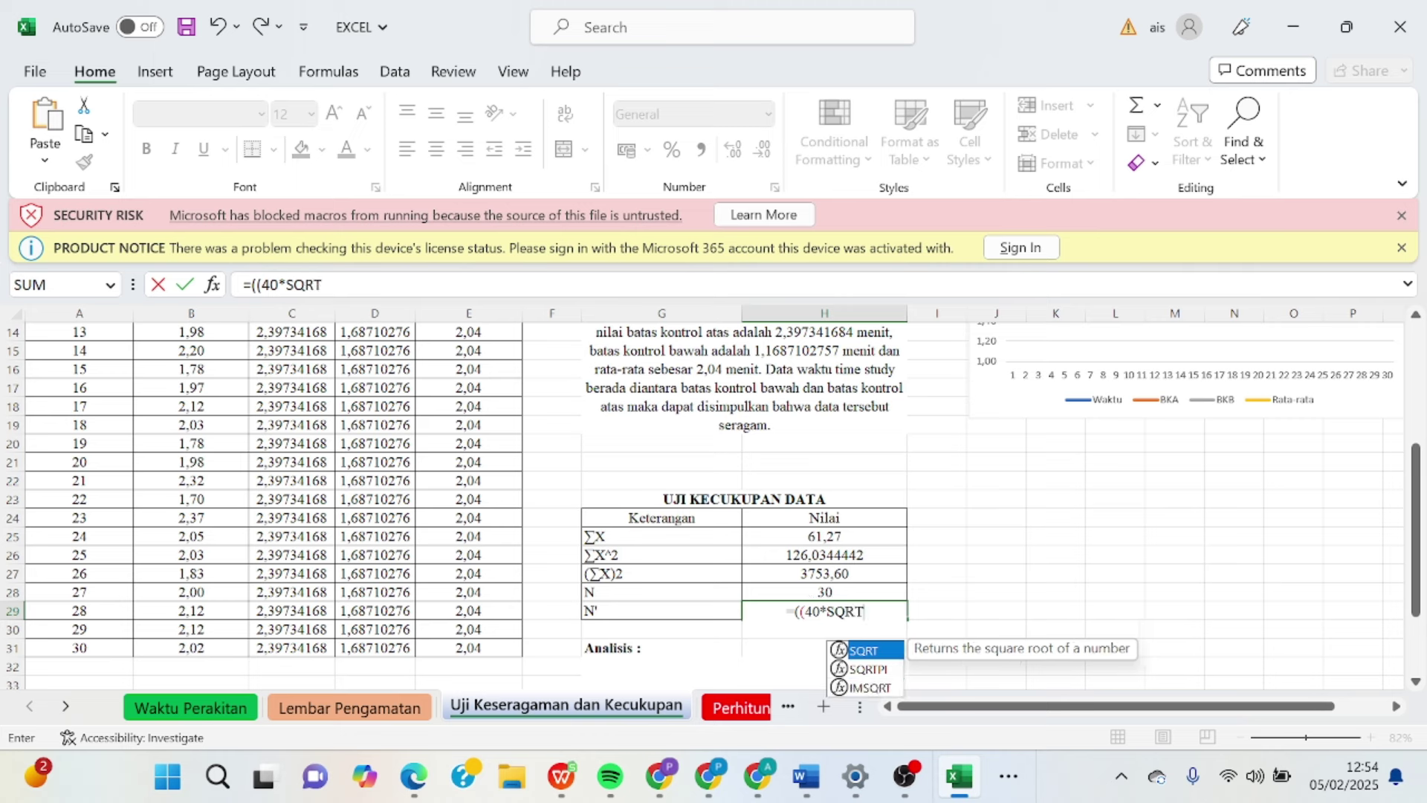
double_click(875, 650)
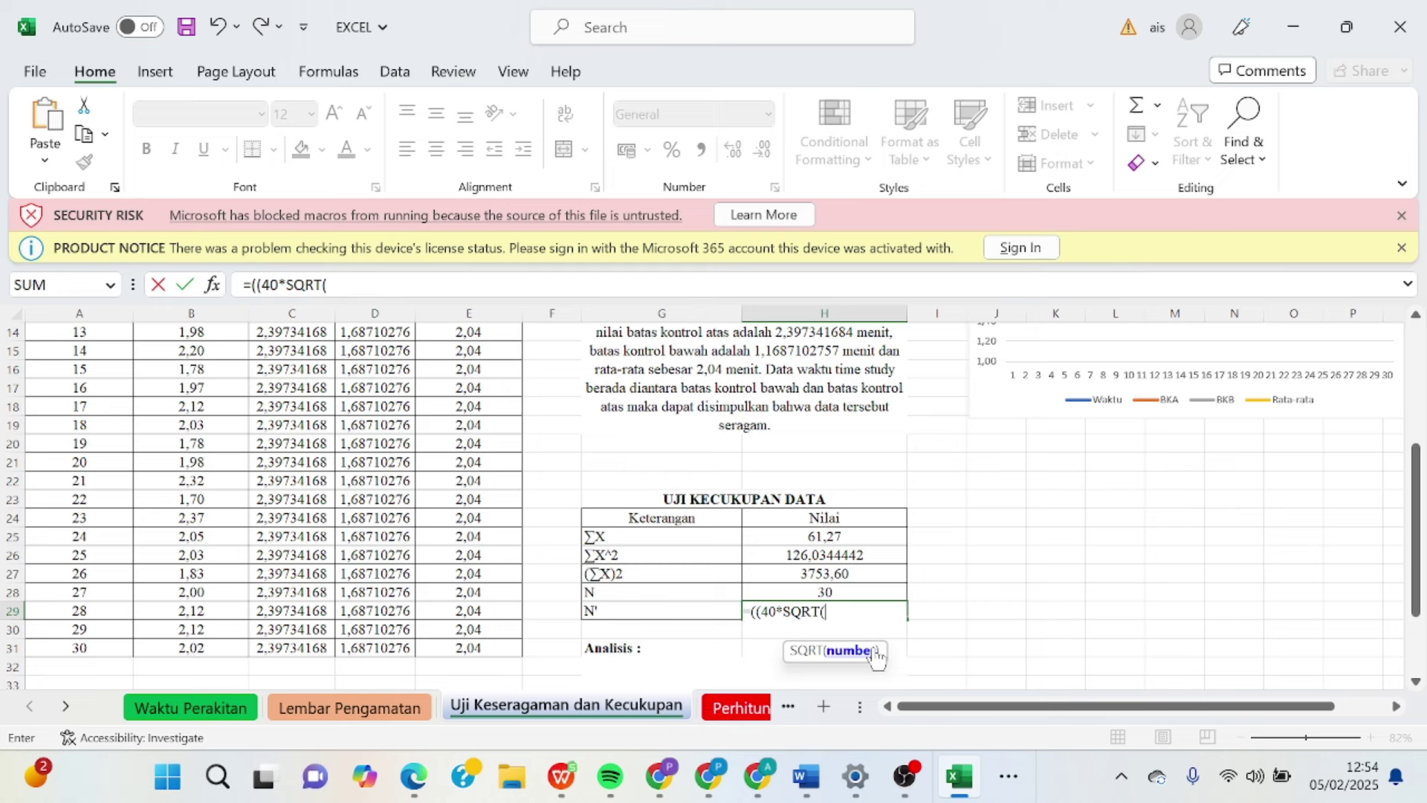
text((()
click(854, 589)
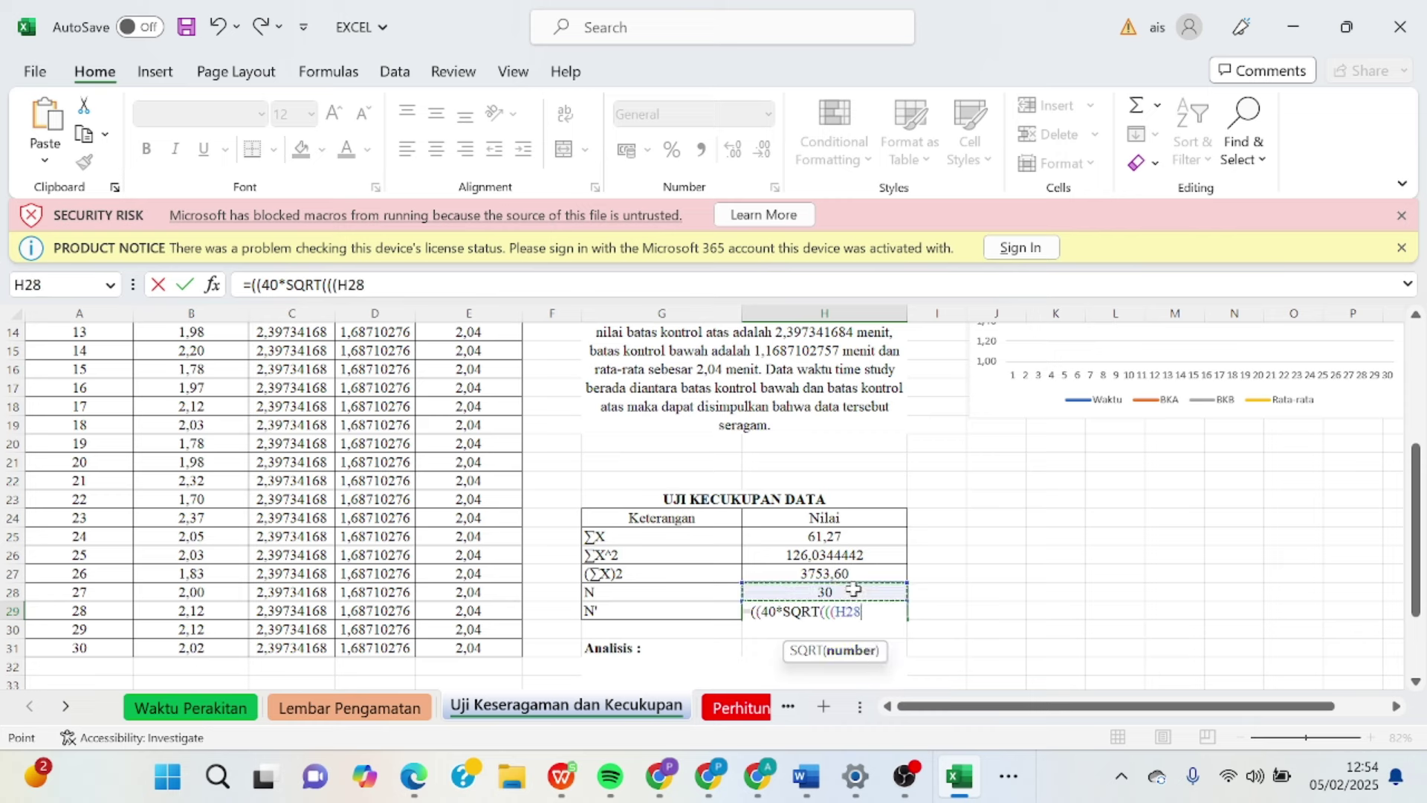
text(*)
click(831, 552)
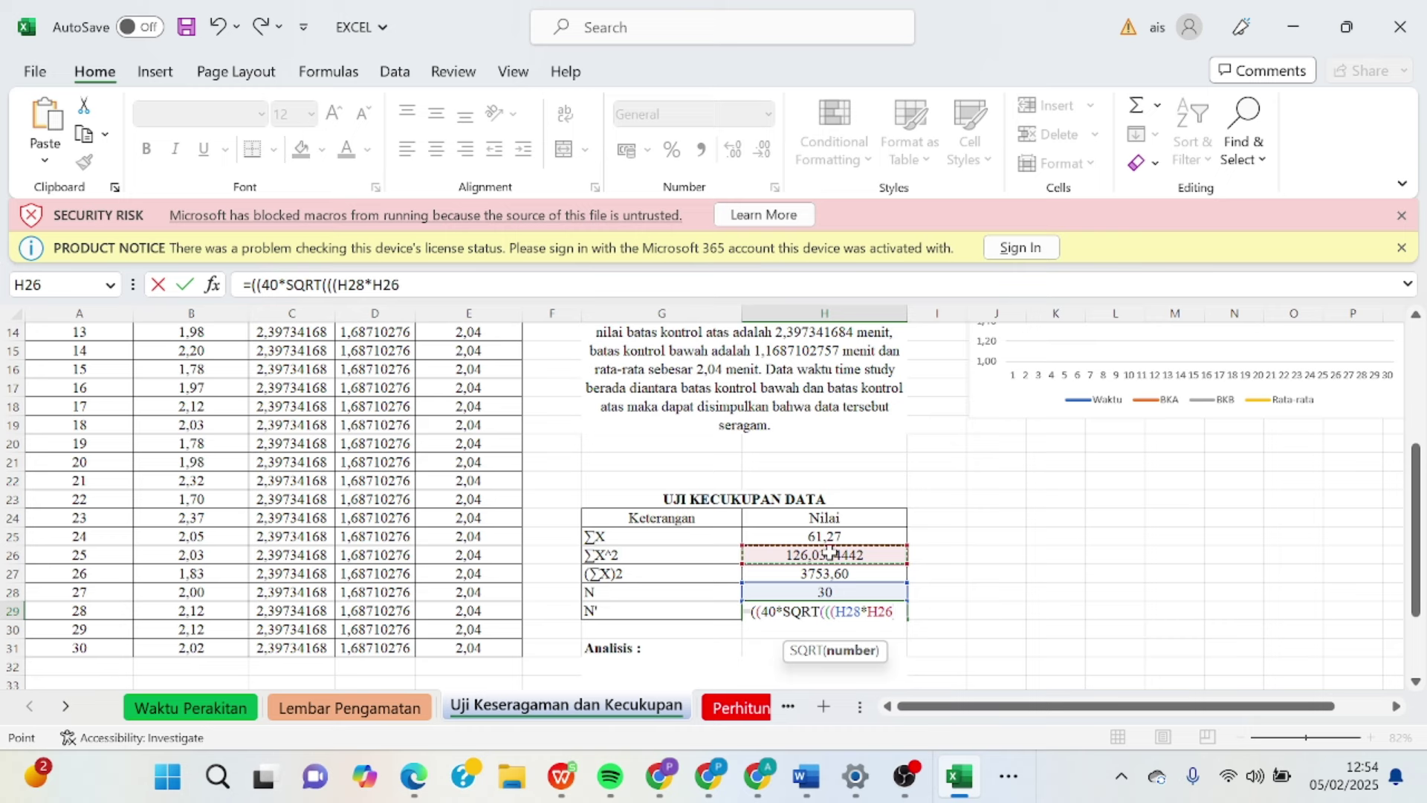
text()-)
click(801, 573)
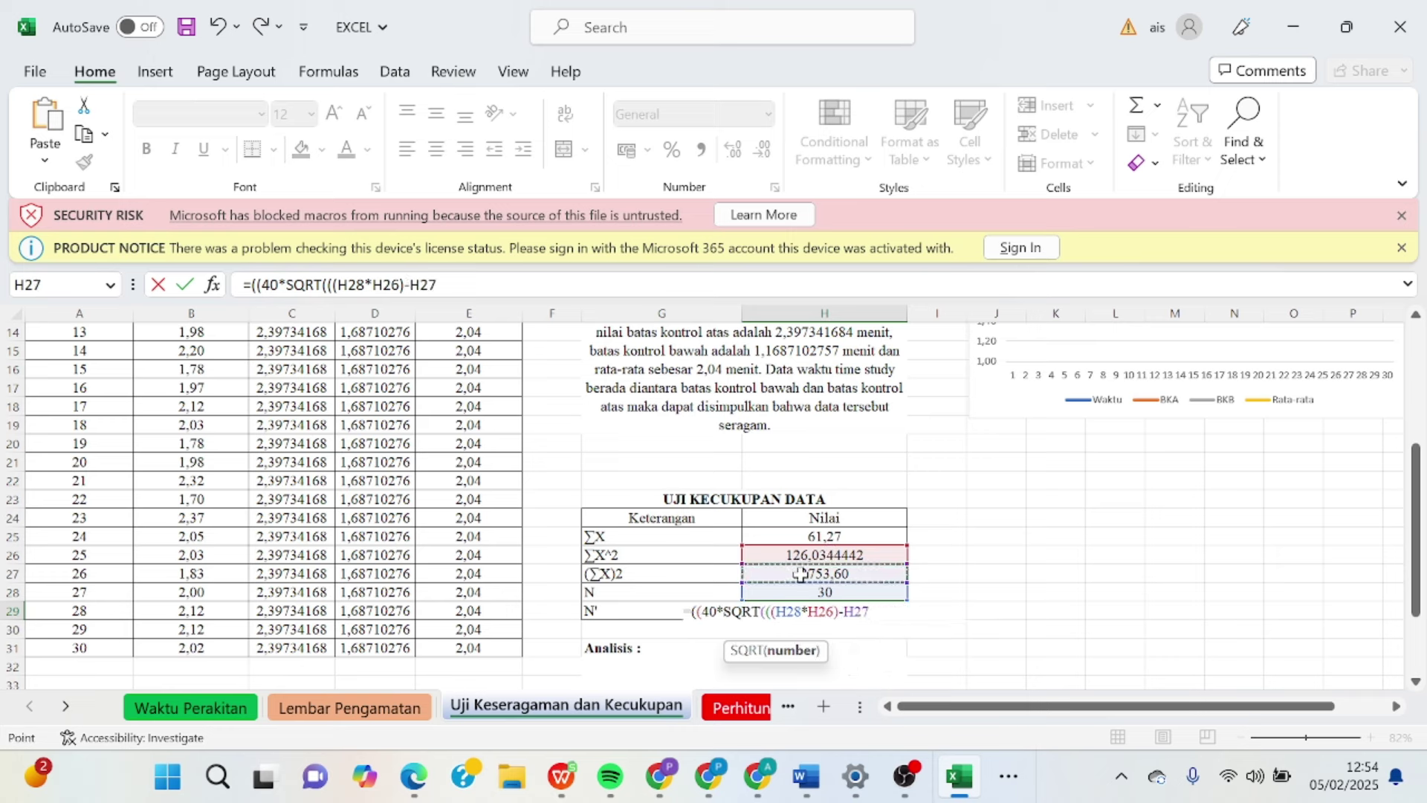
text()))
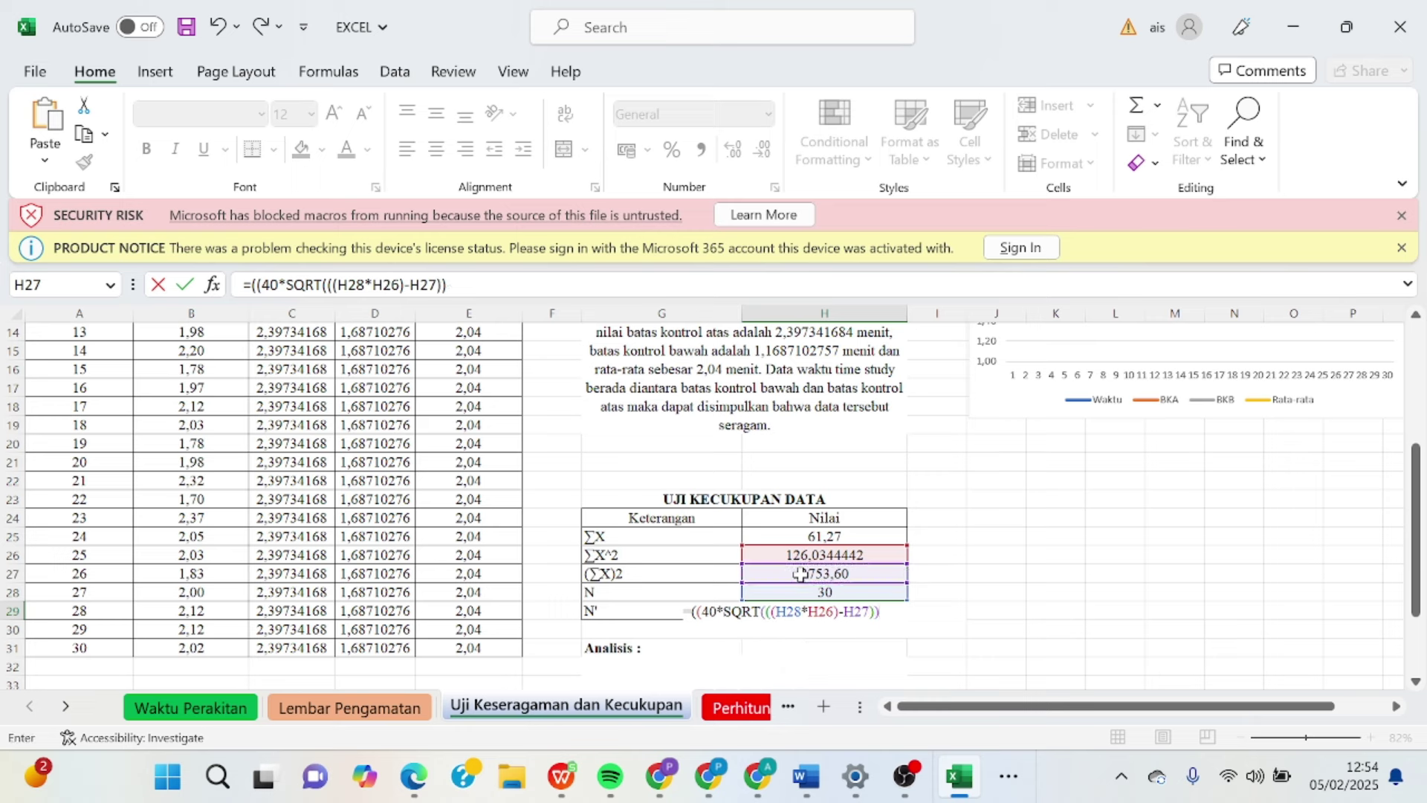
text(/)
click(806, 536)
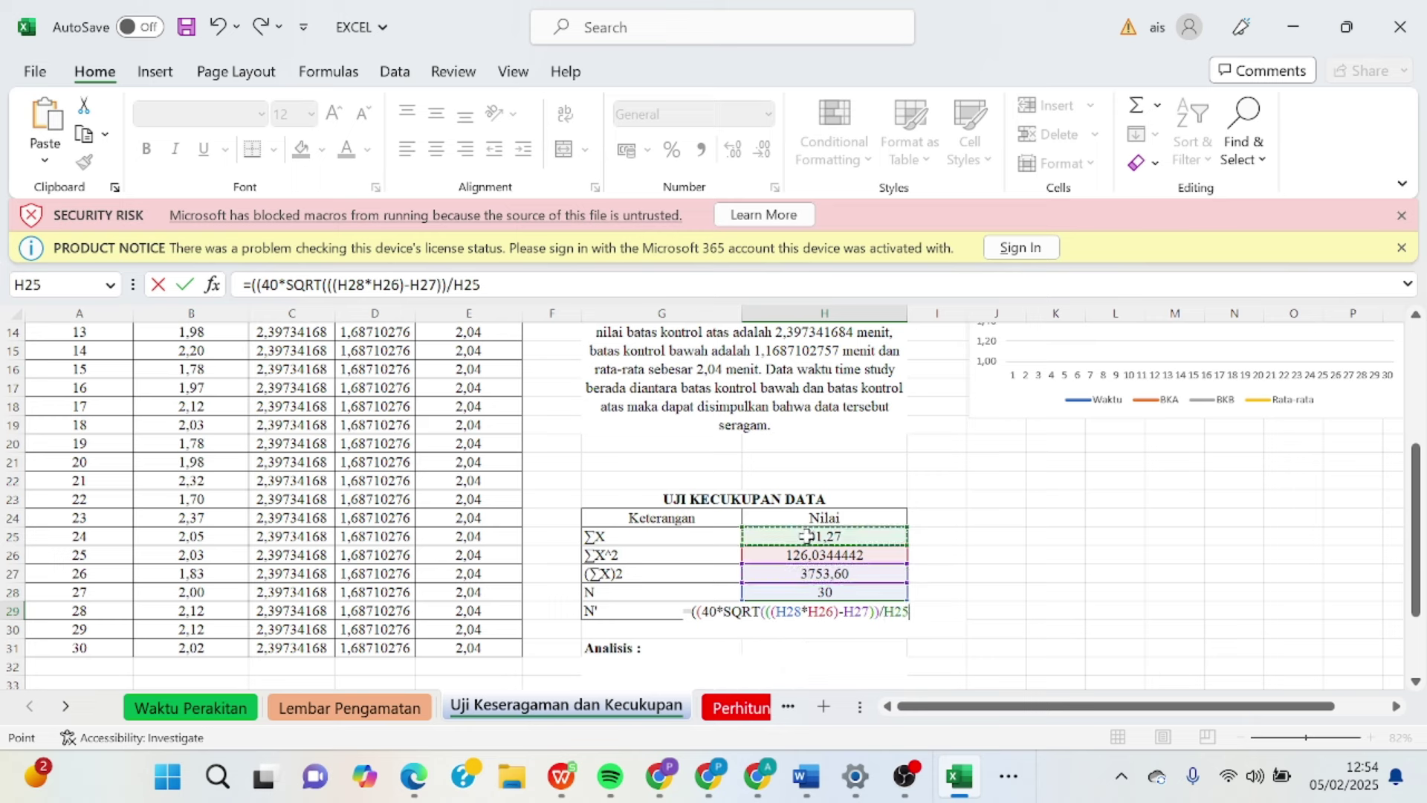
text()^2)
key(Return)
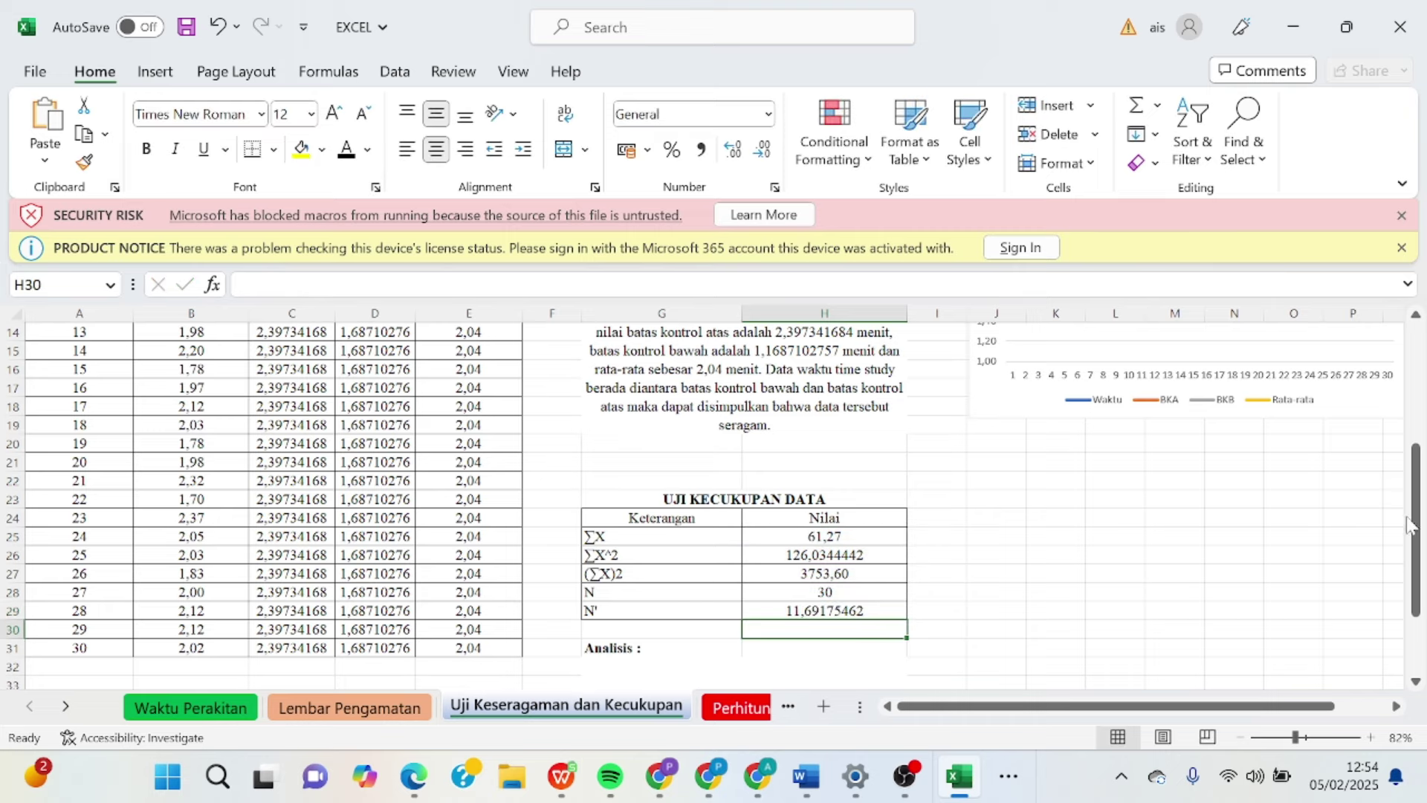
Step: Change the font colour of the hidden analysis text in merged cell G32, below the sufficiency table, to black
drag(1414, 526, 1411, 611)
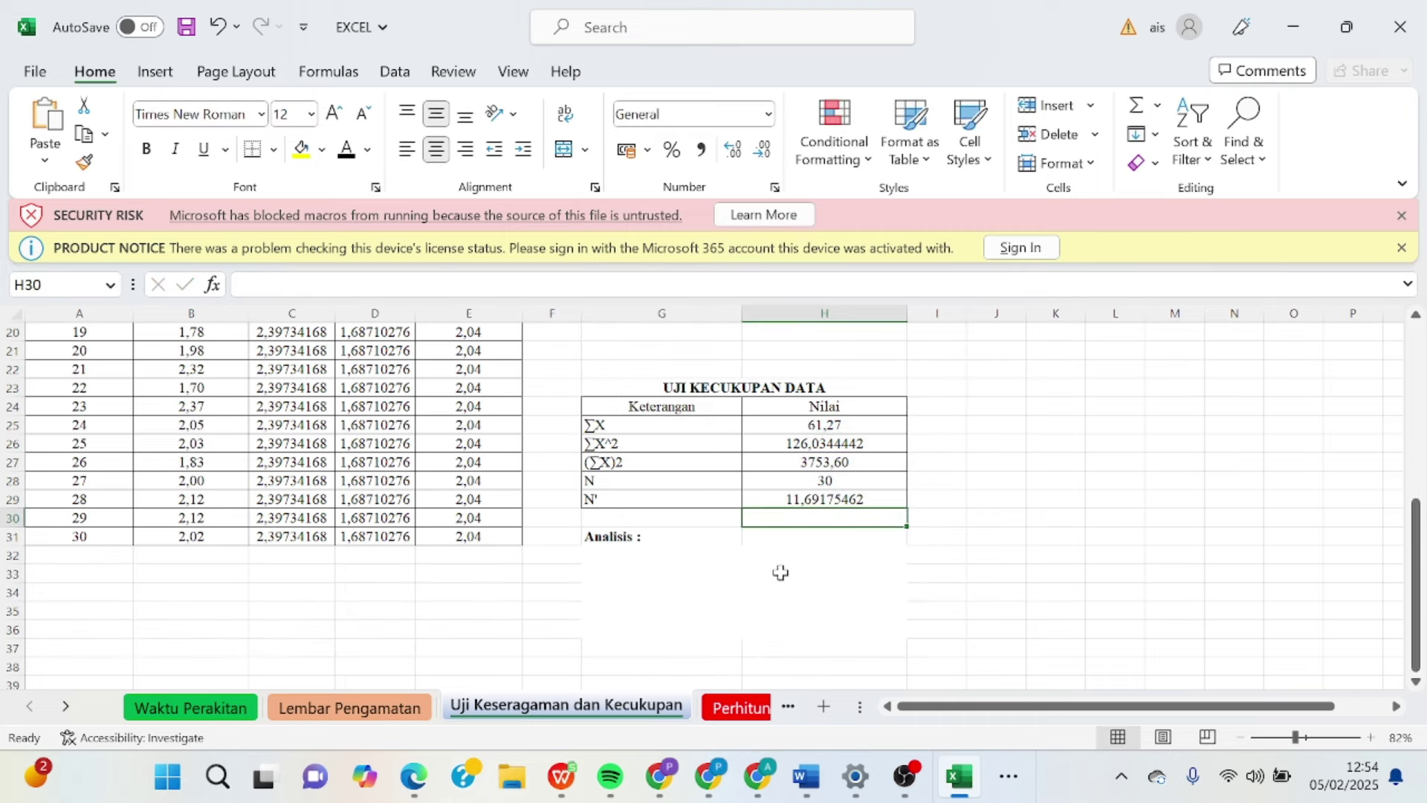
click(778, 573)
click(347, 151)
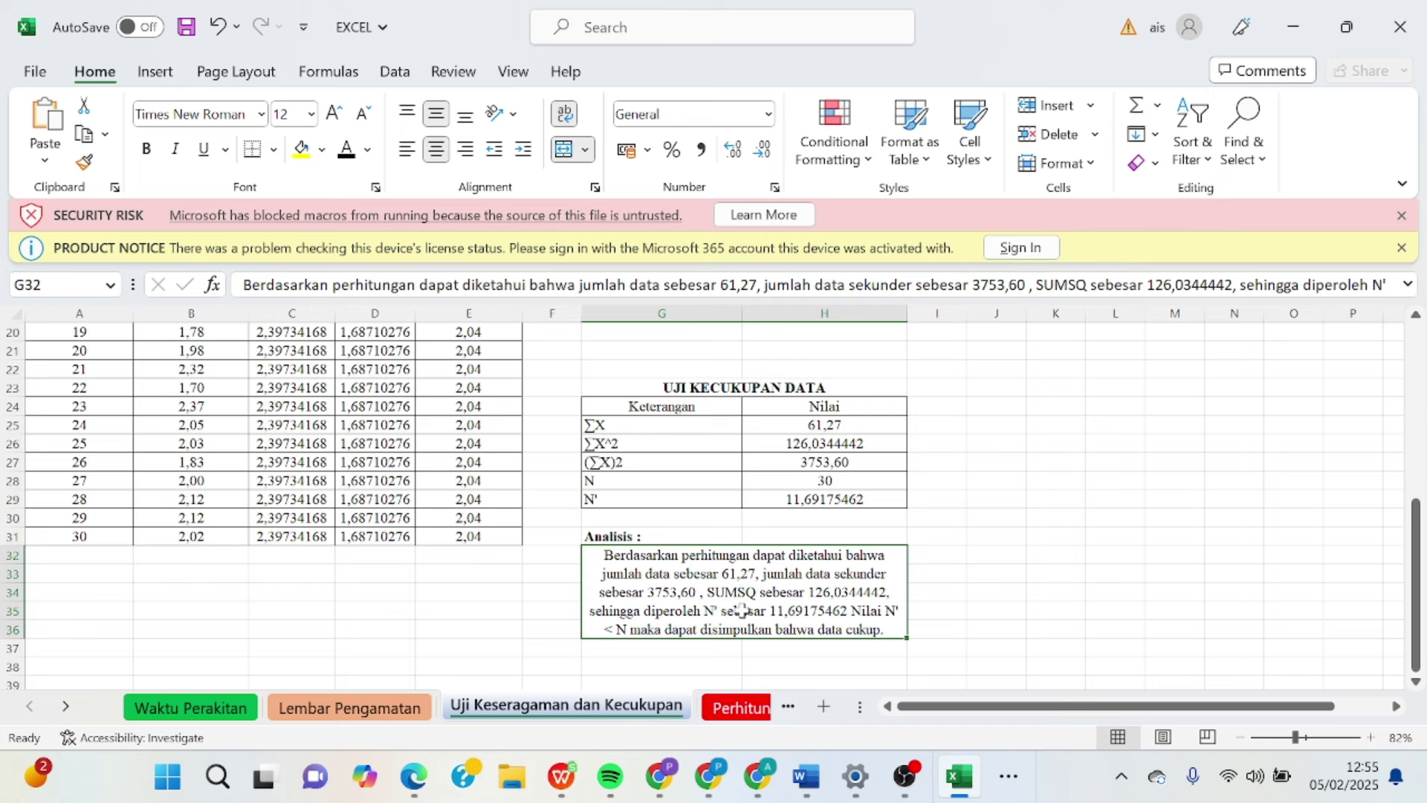
Step: Switch to the Perhitungan Waktu worksheet
click(713, 715)
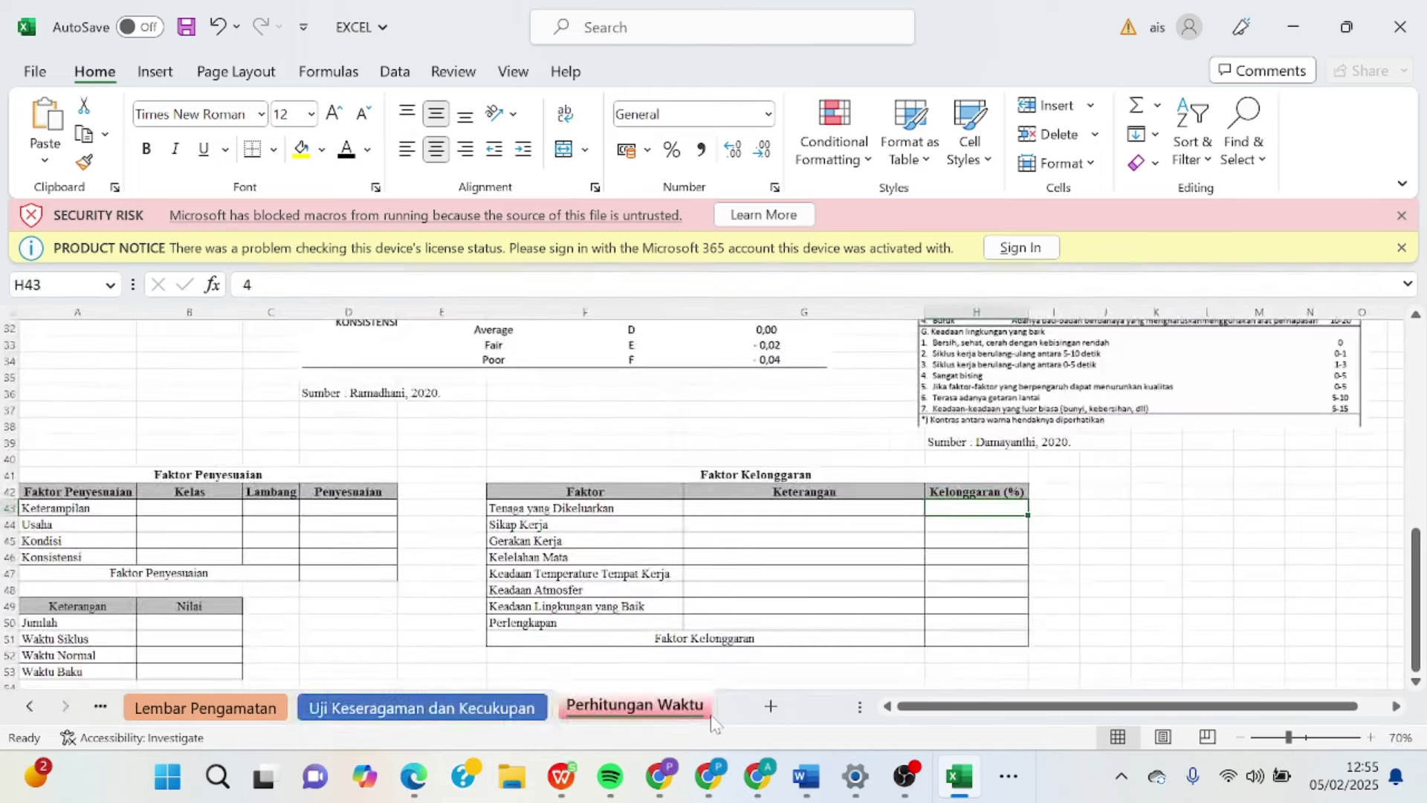
drag(1417, 568, 1416, 364)
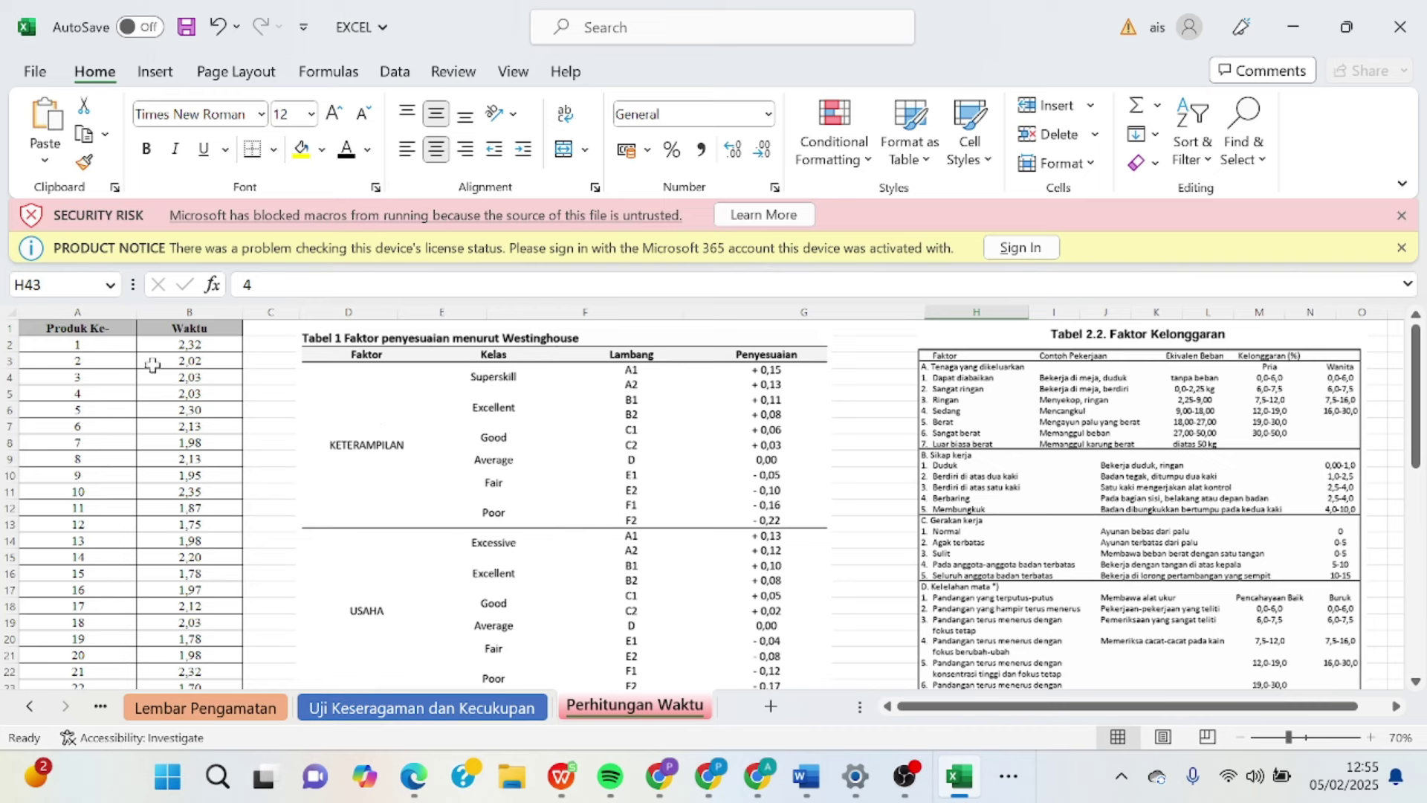
Step: Change the font colour of the hidden Kelas entry for Keterampilan in B43 to black
click(201, 345)
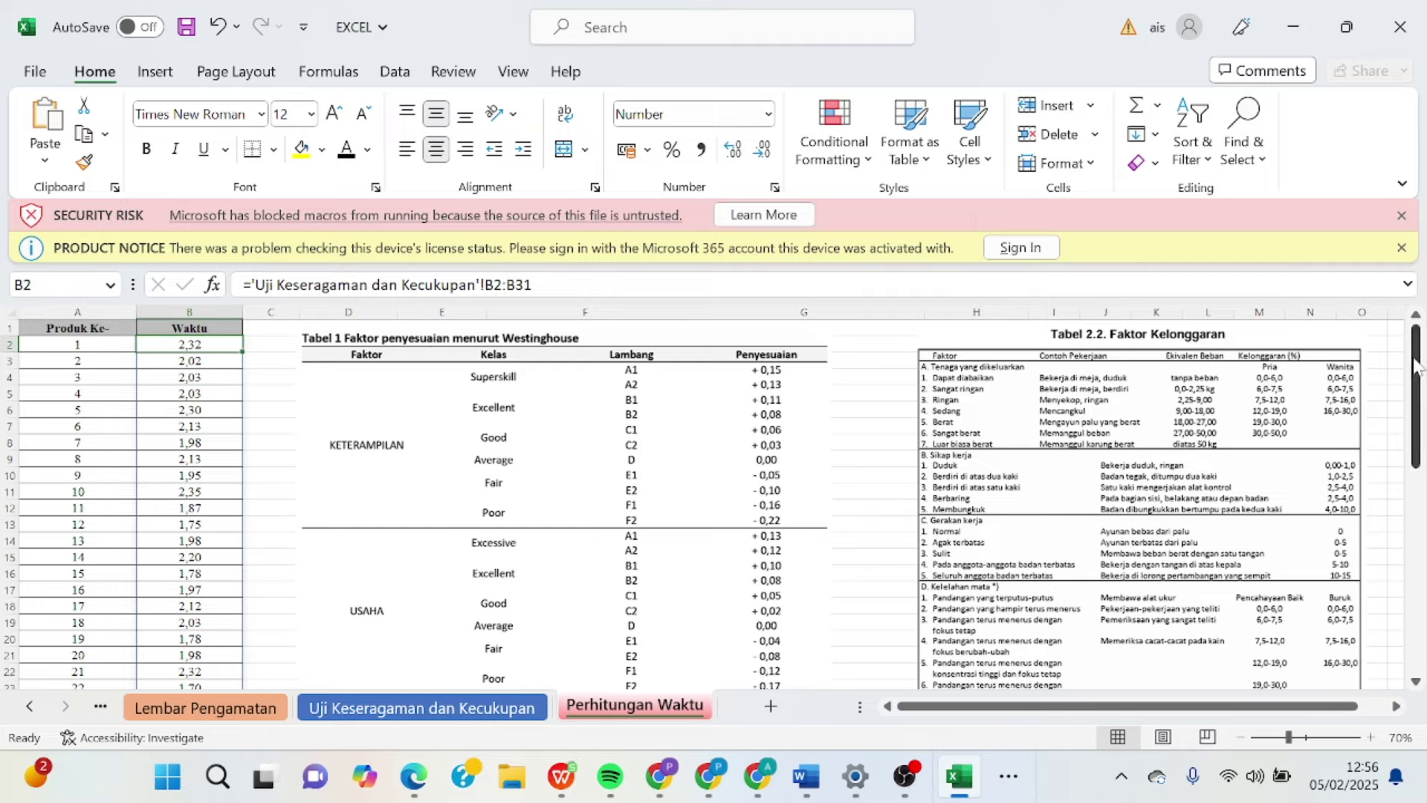
drag(1416, 372, 1408, 569)
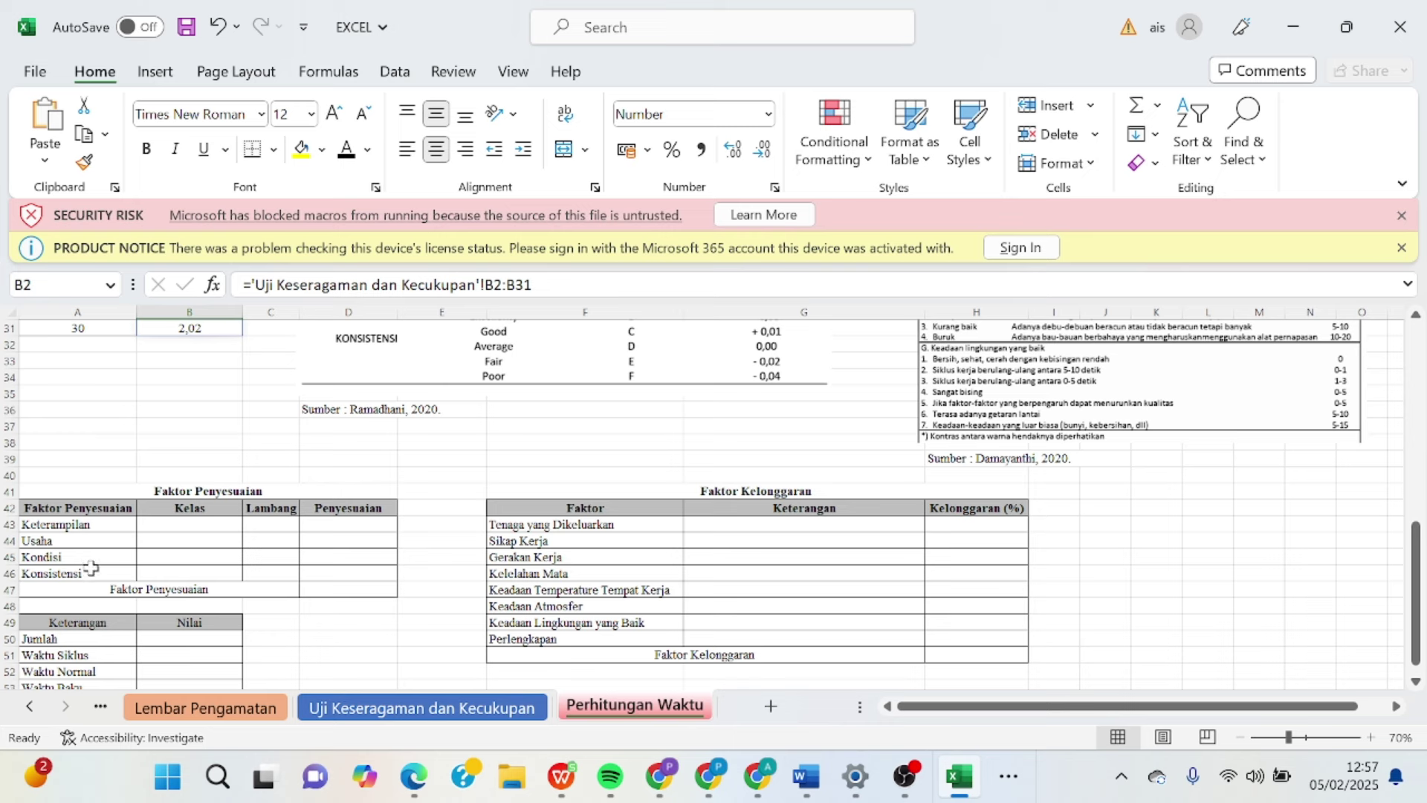
click(195, 527)
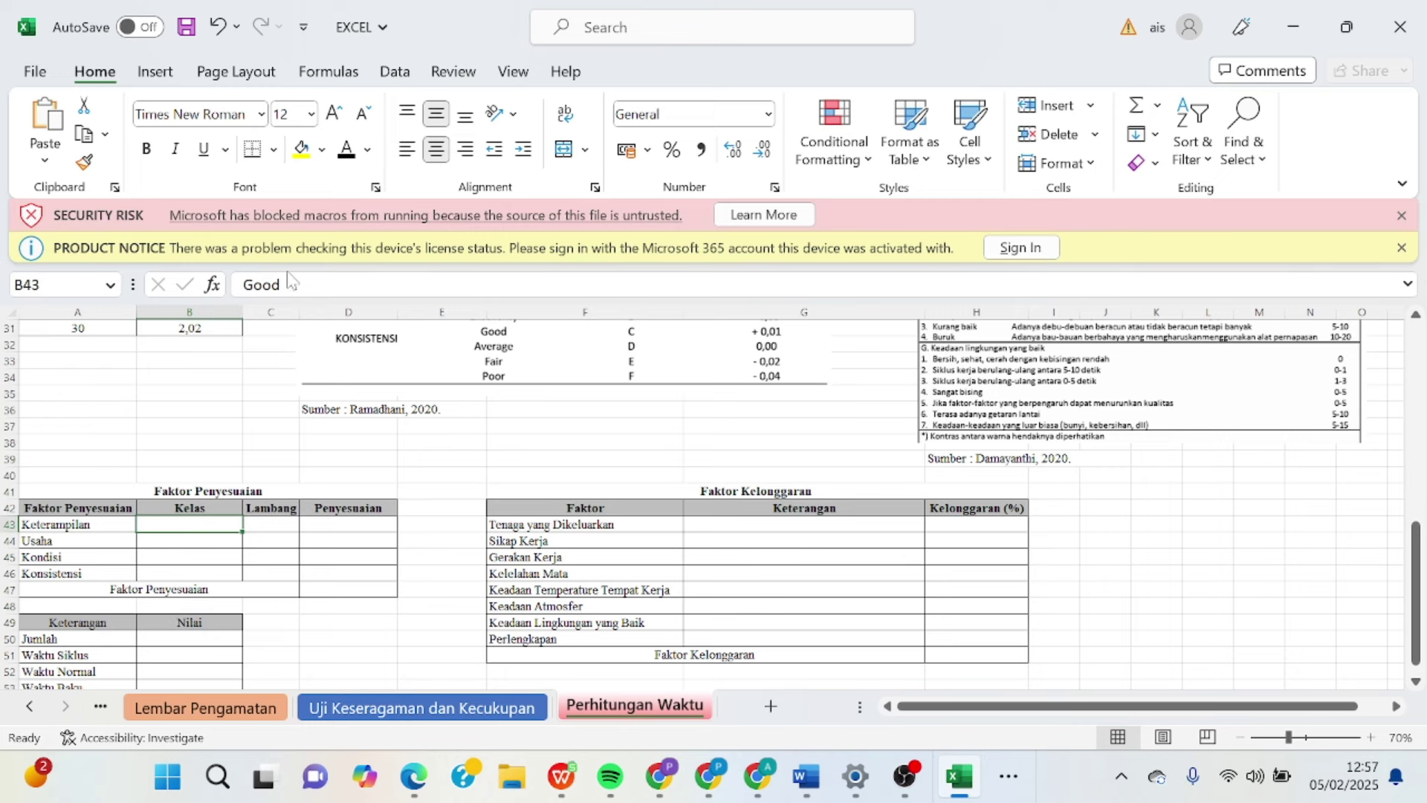
click(347, 150)
Step: Change the font colour of the remaining hidden Faktor Penyesuaian entries in C43, D43 and B44:D46 to black
drag(1421, 530, 1421, 355)
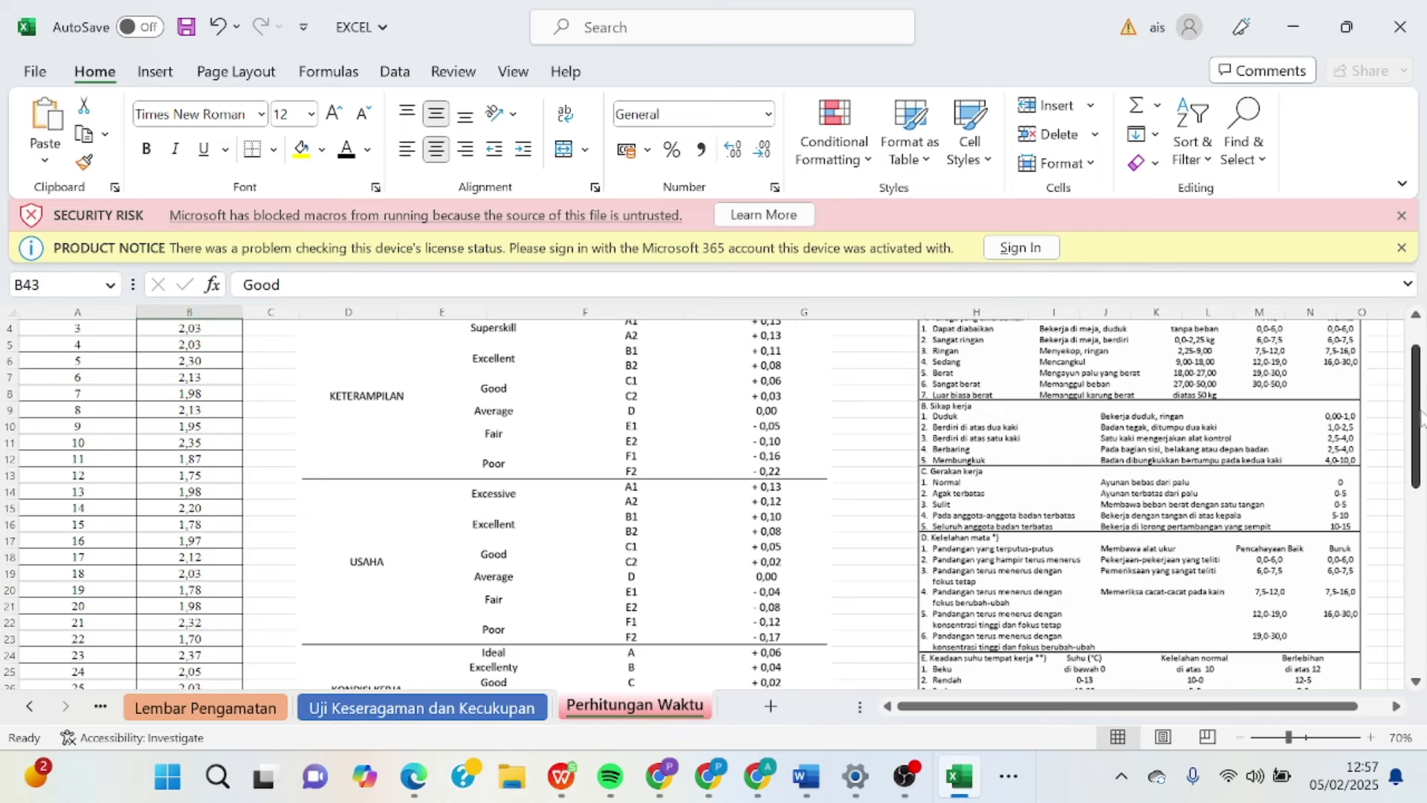
drag(1420, 422, 1420, 397)
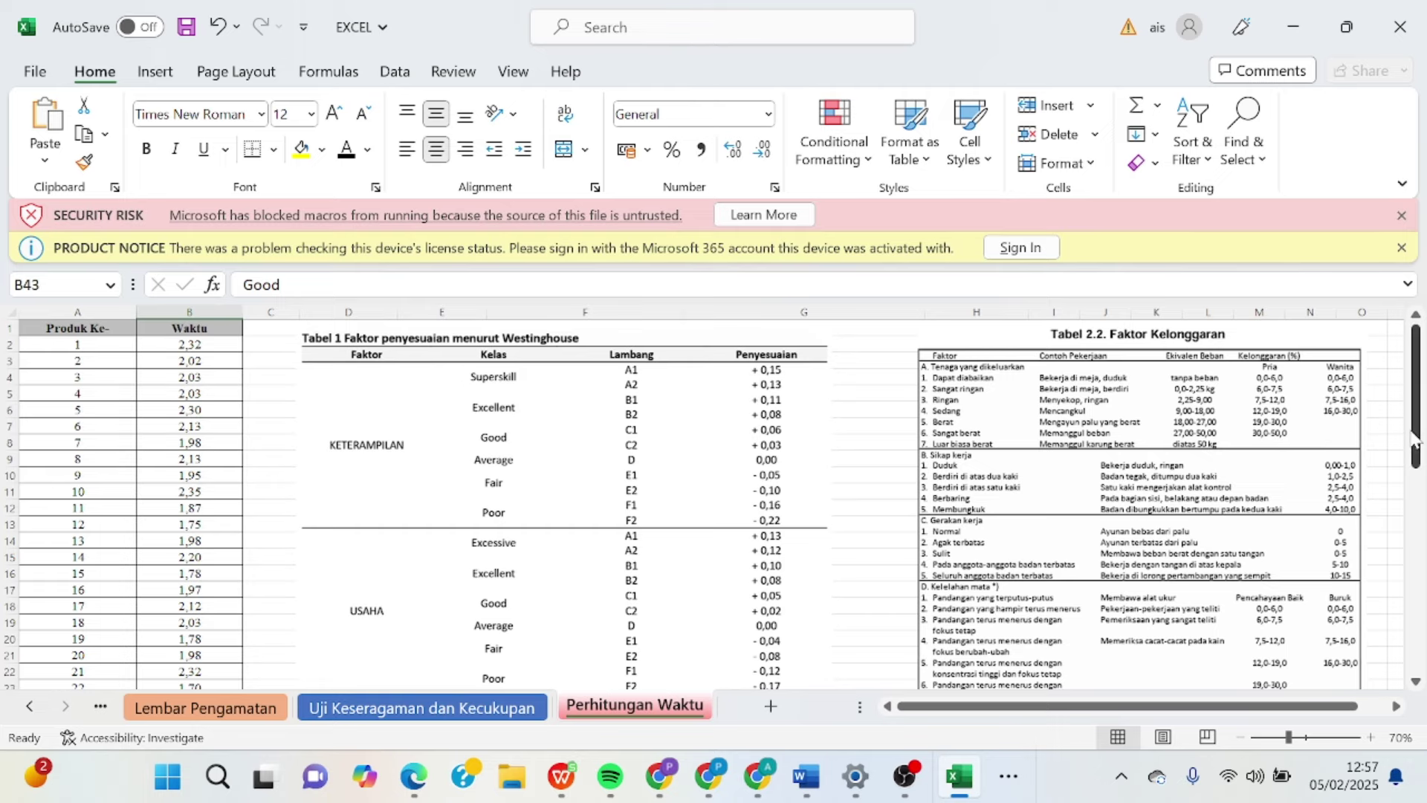
drag(1416, 437, 1421, 563)
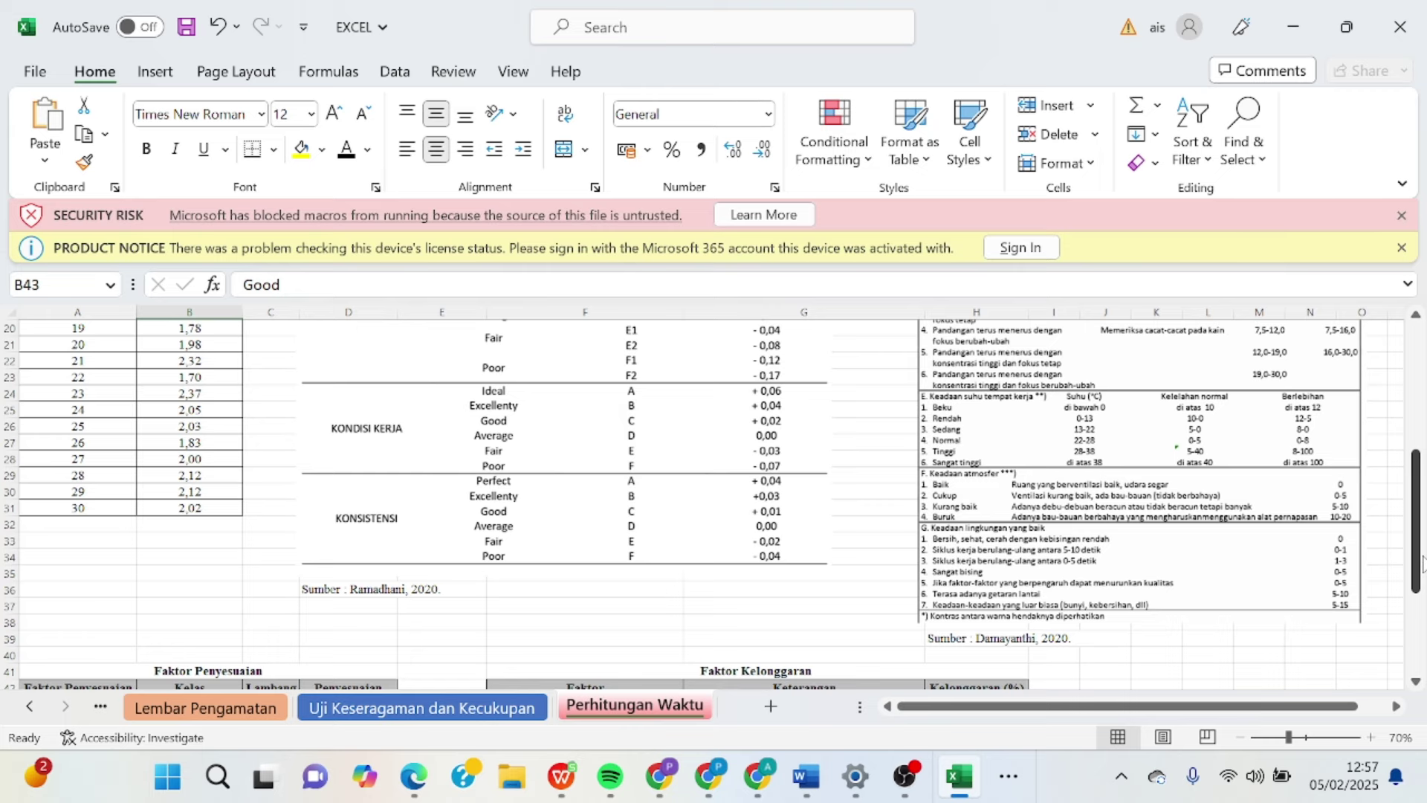
drag(1421, 563, 1421, 608)
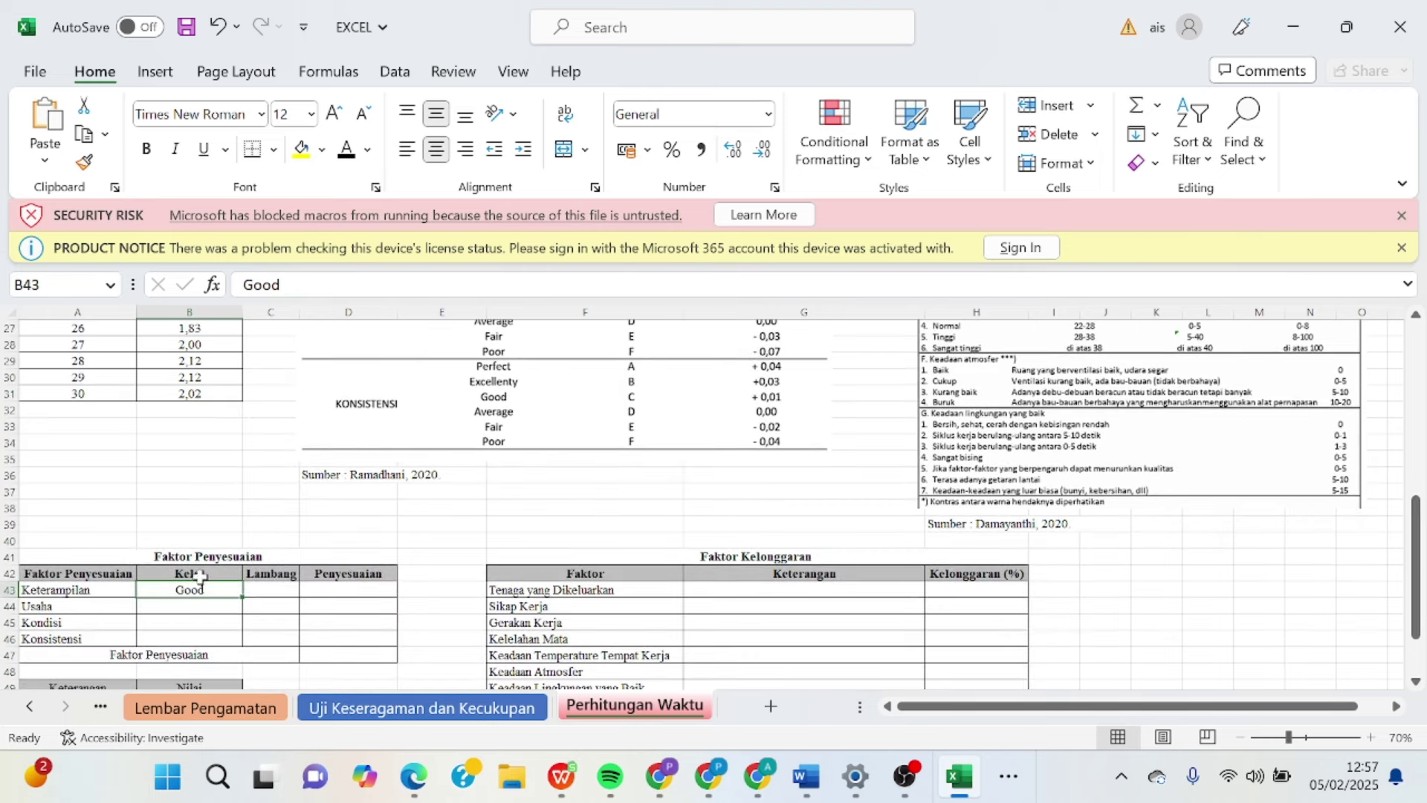
click(255, 592)
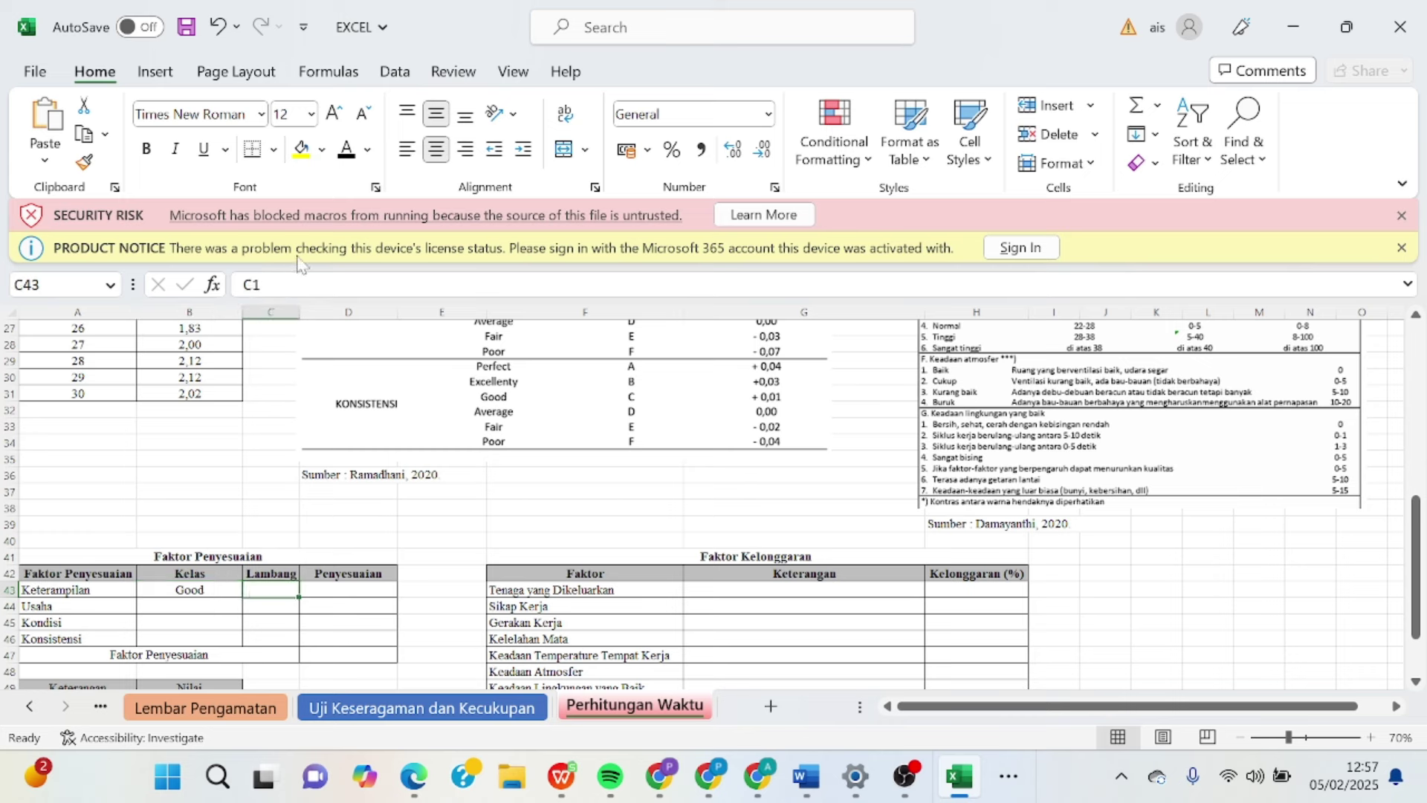
click(345, 151)
click(327, 591)
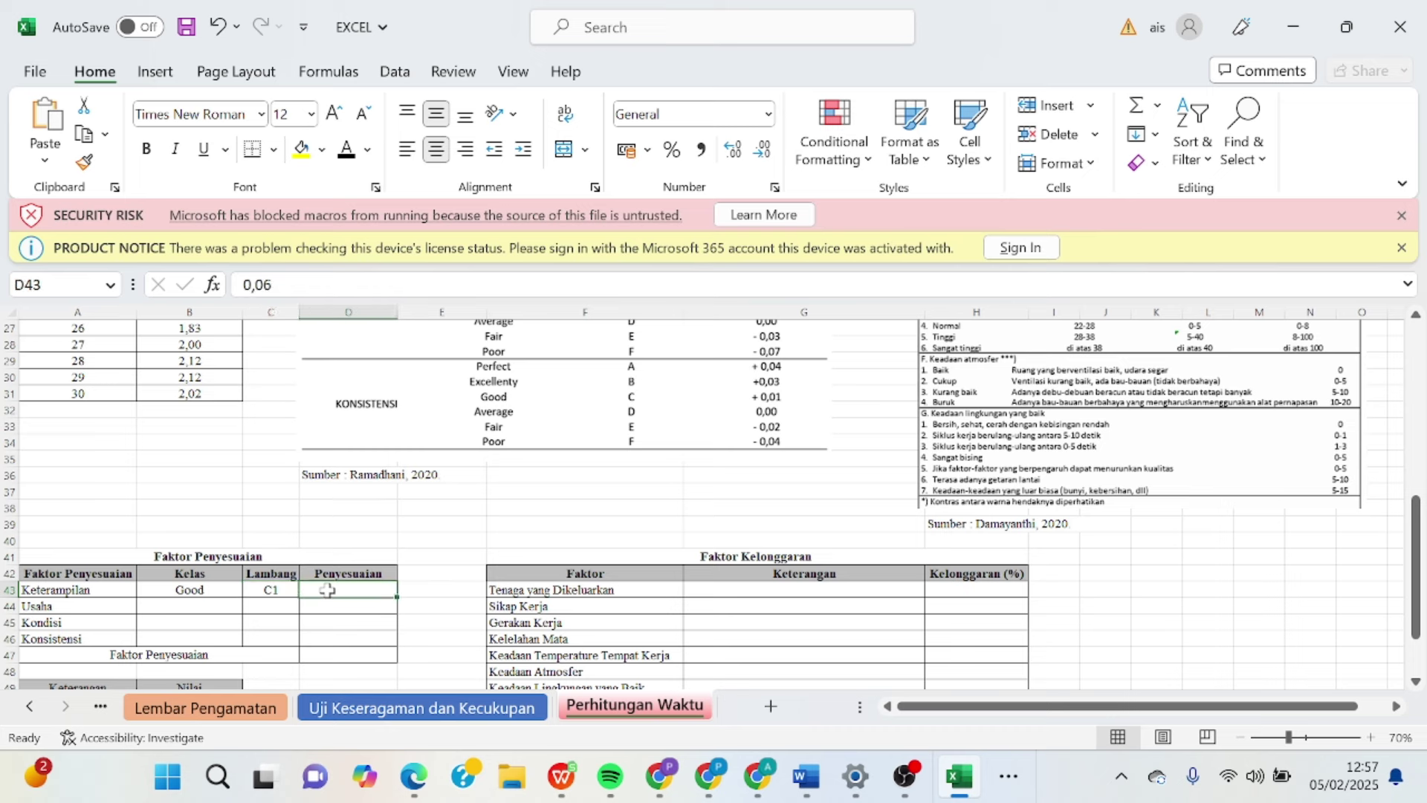
click(347, 158)
drag(182, 611, 327, 639)
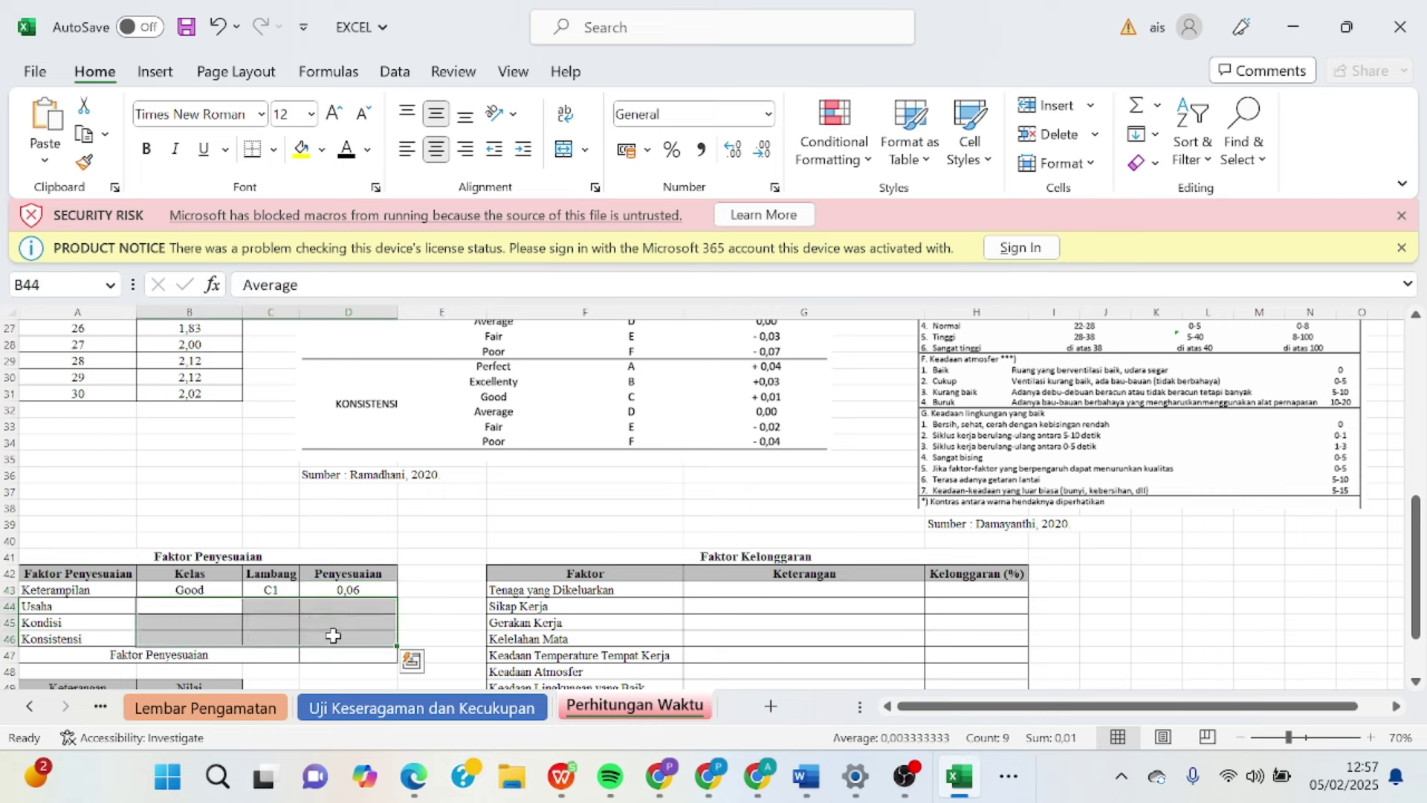
click(346, 149)
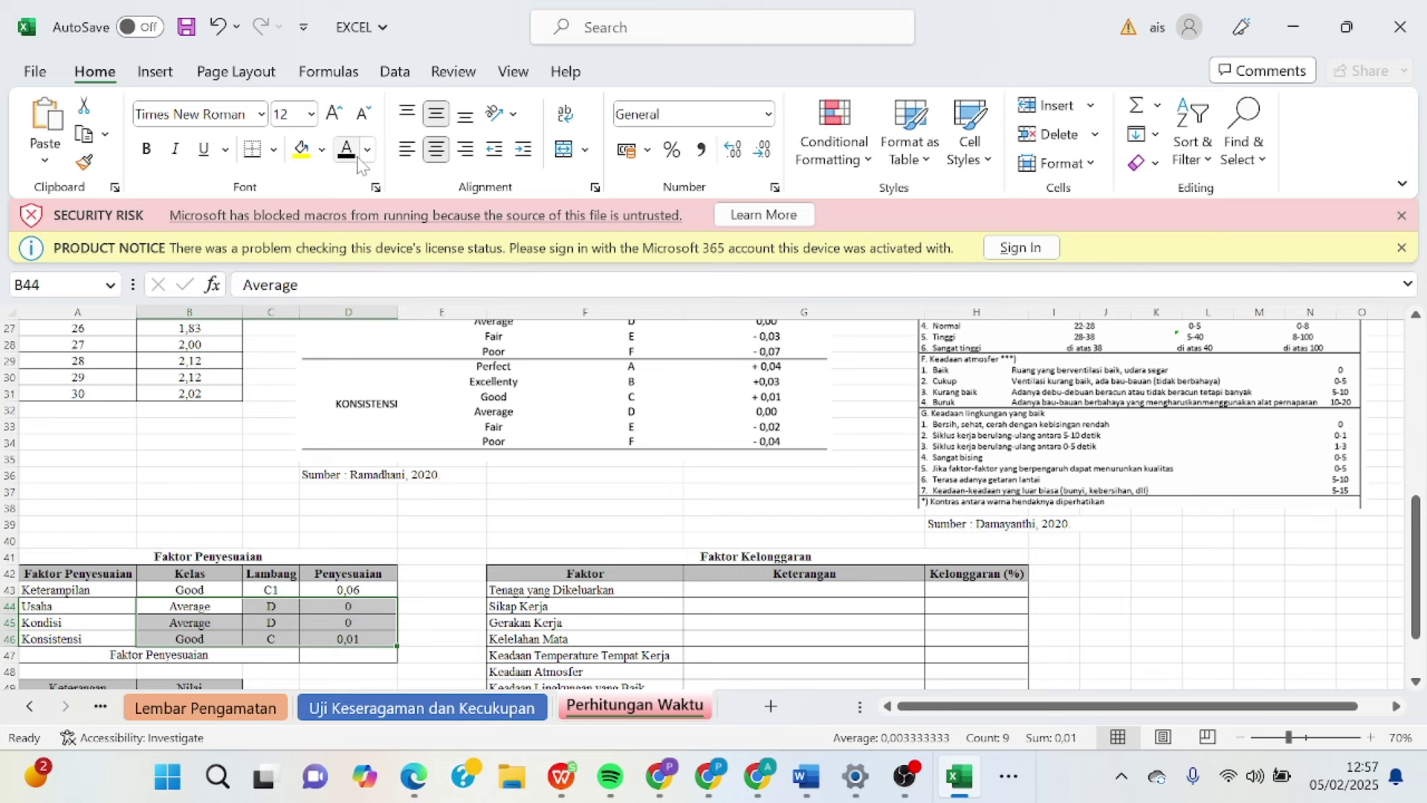
Step: Calculate the Faktor Penyesuaian in D47 with the formula =1+SUM(D43:D46)
click(344, 659)
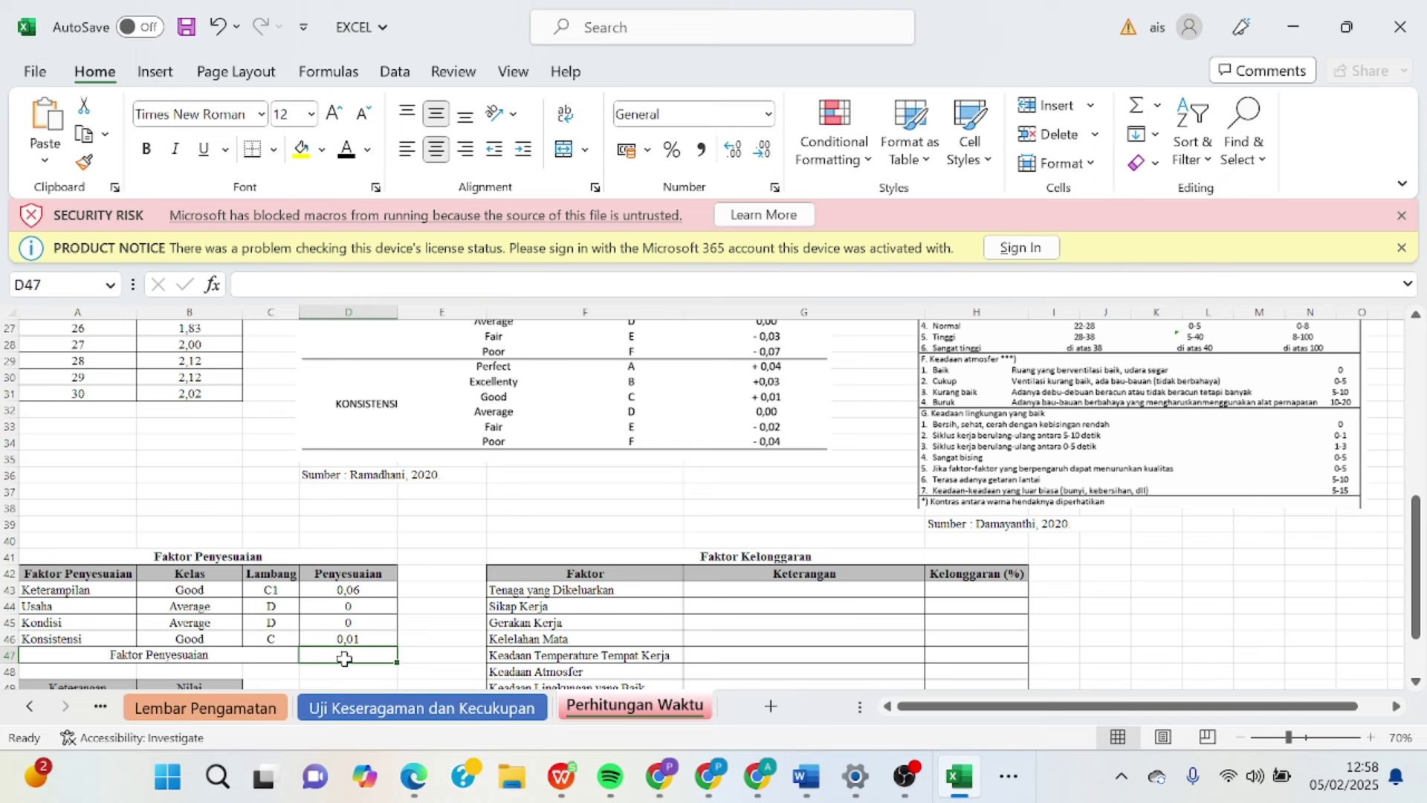
text(=)
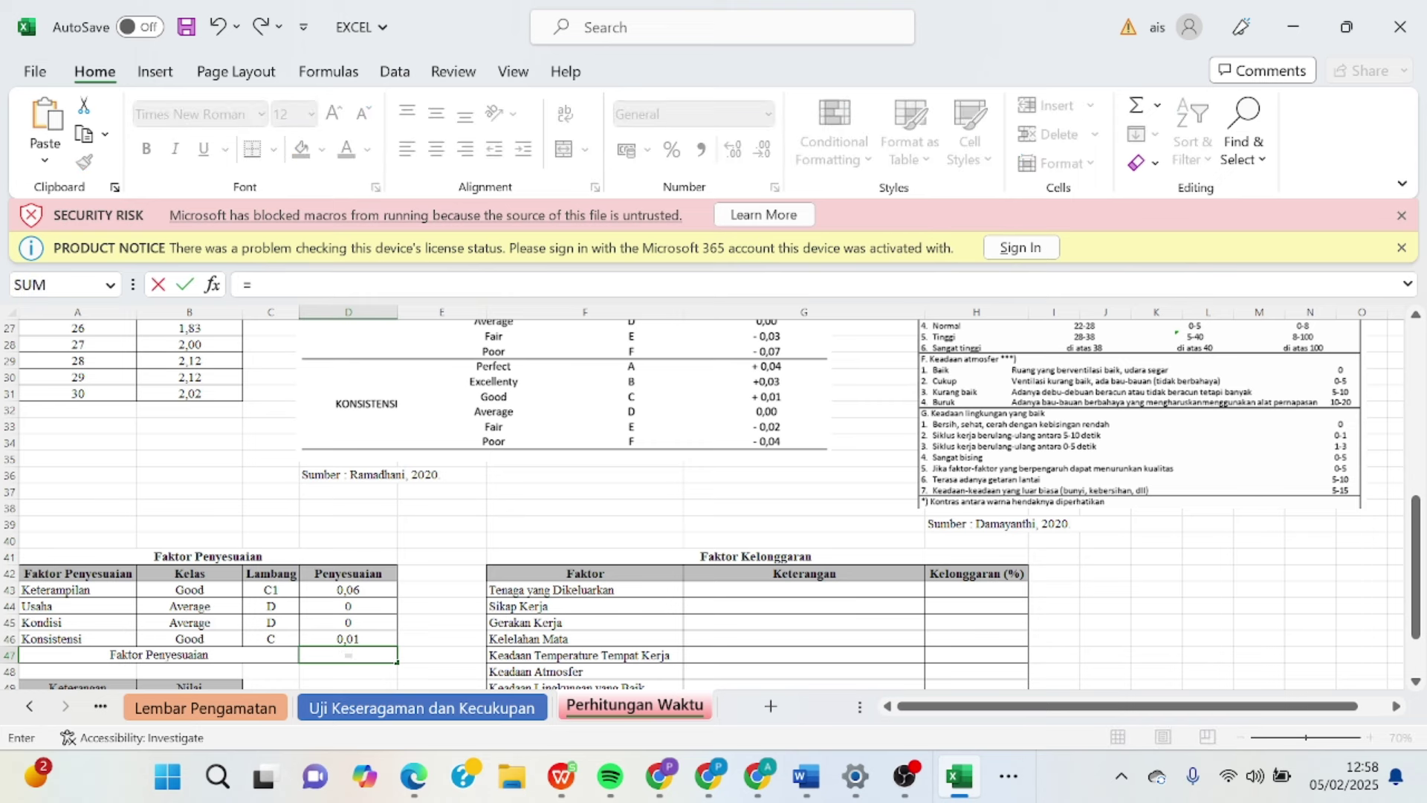
text(1+SUM)
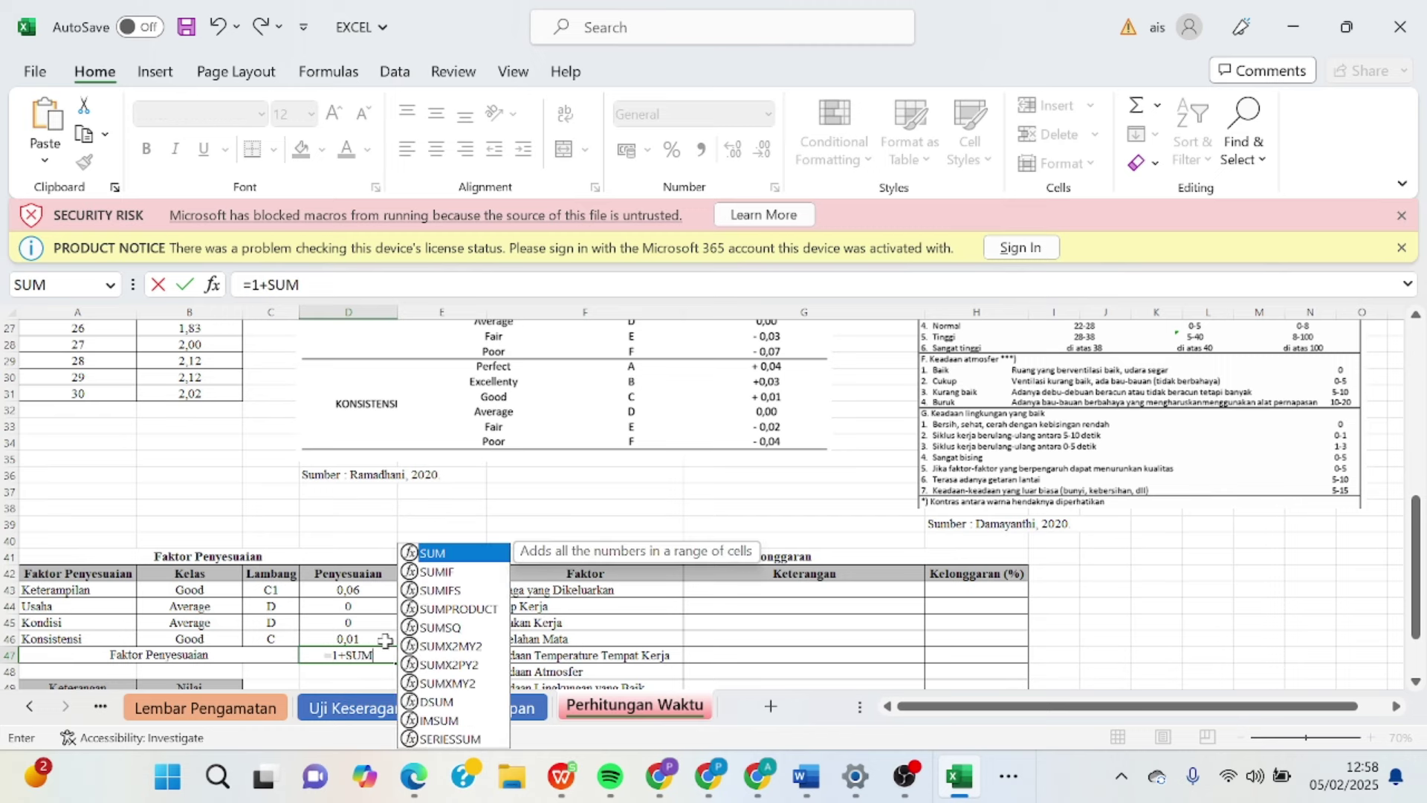
text(()
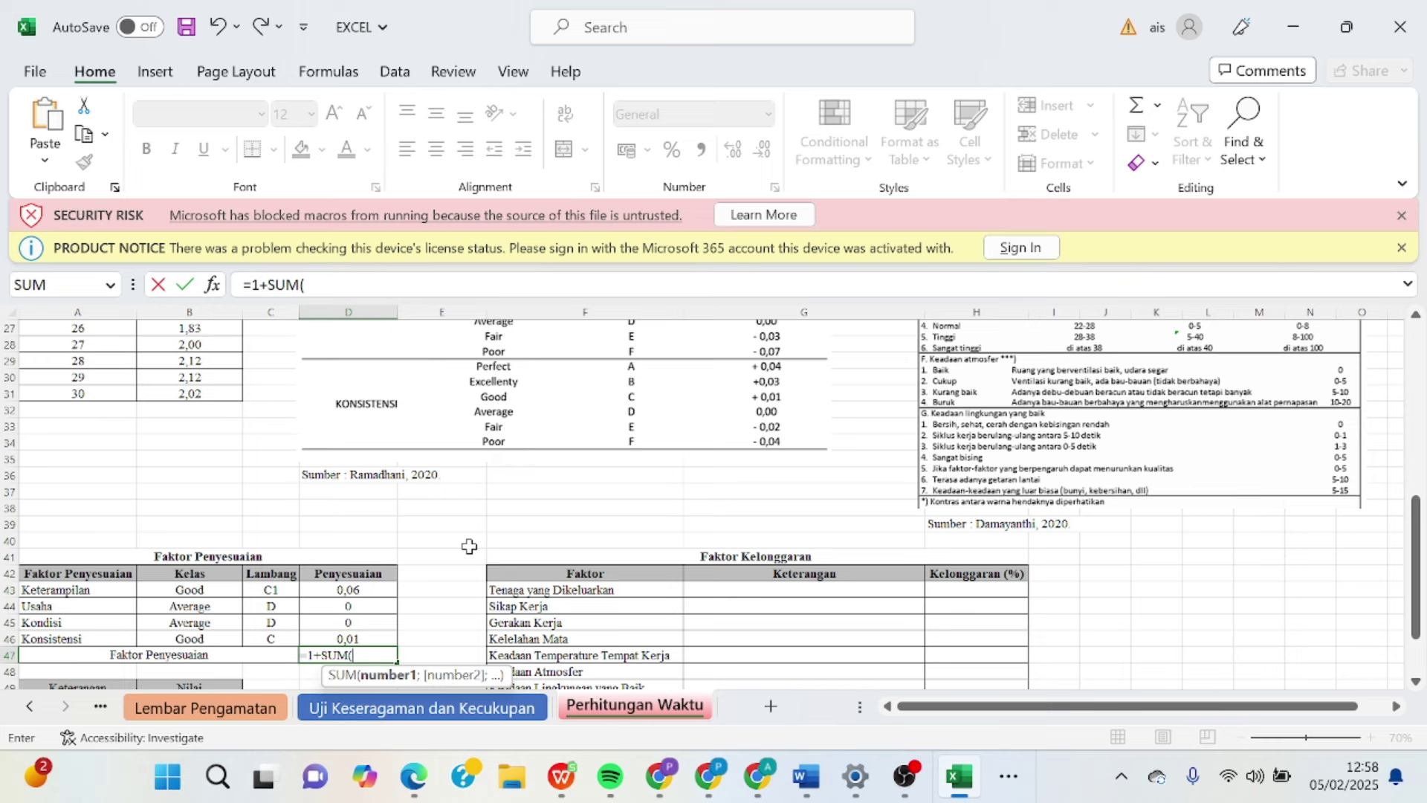
click(378, 589)
drag(377, 589, 368, 640)
key(Return)
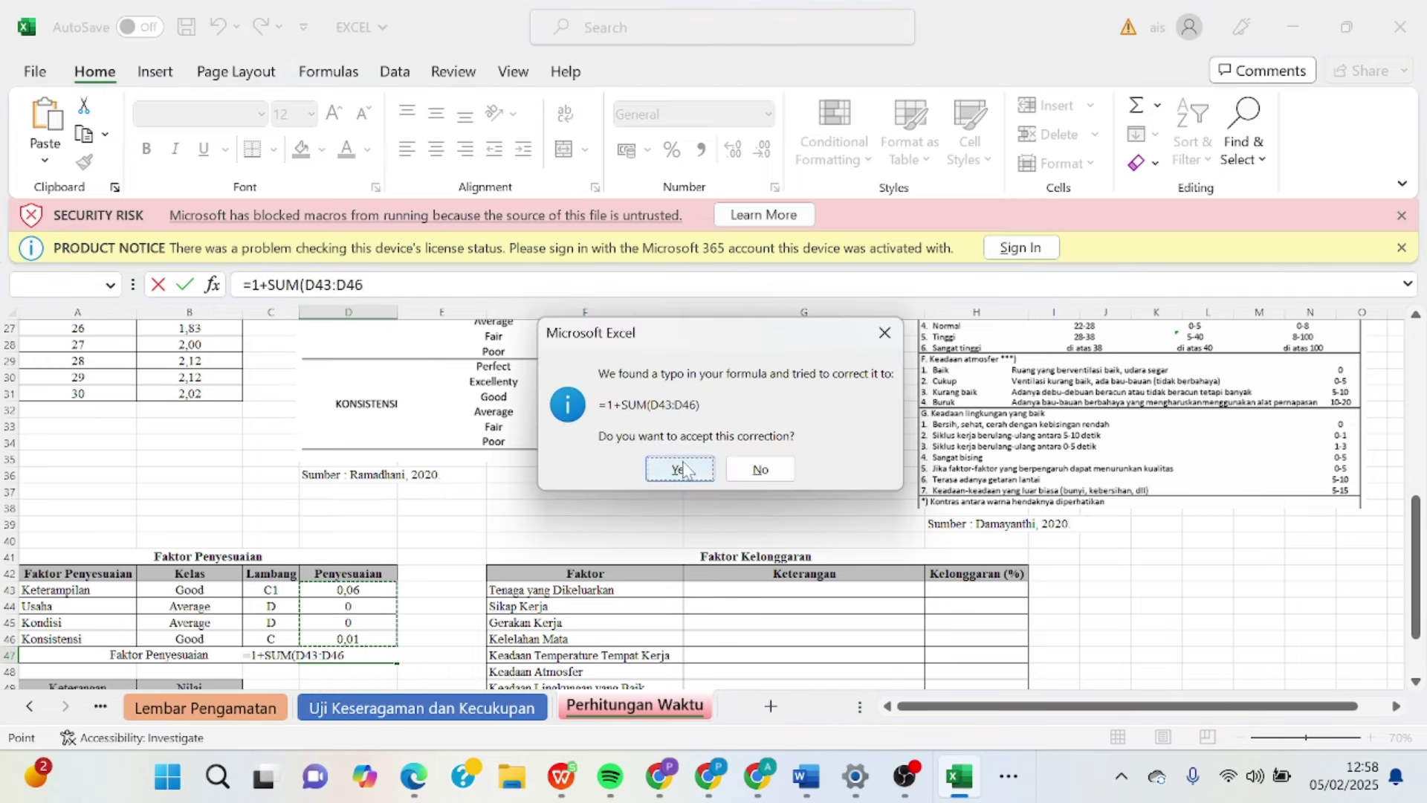
click(681, 469)
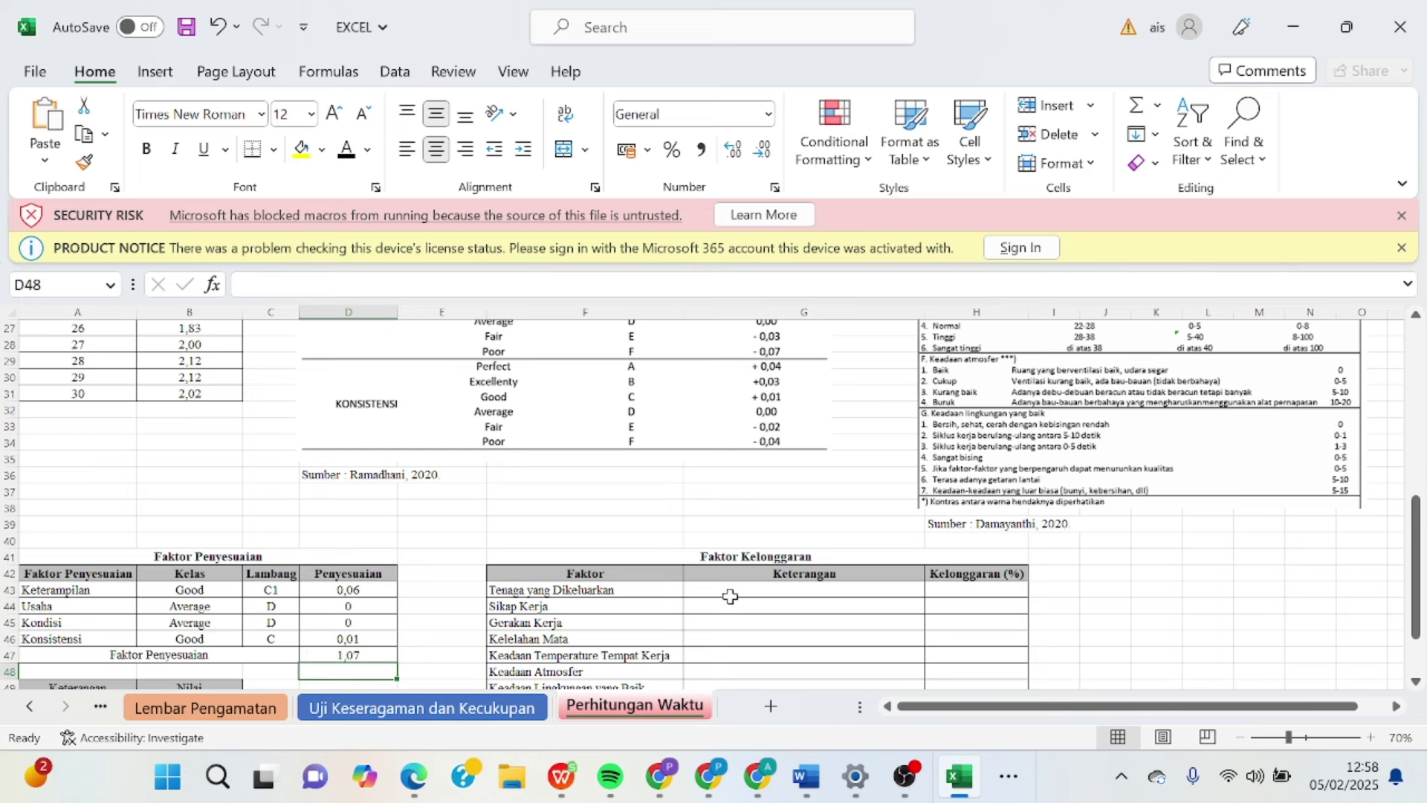
Step: Change the font colour of the hidden Keterangan entry for Tenaga yang Dikeluarkan in G43 to black
drag(1417, 511, 1418, 546)
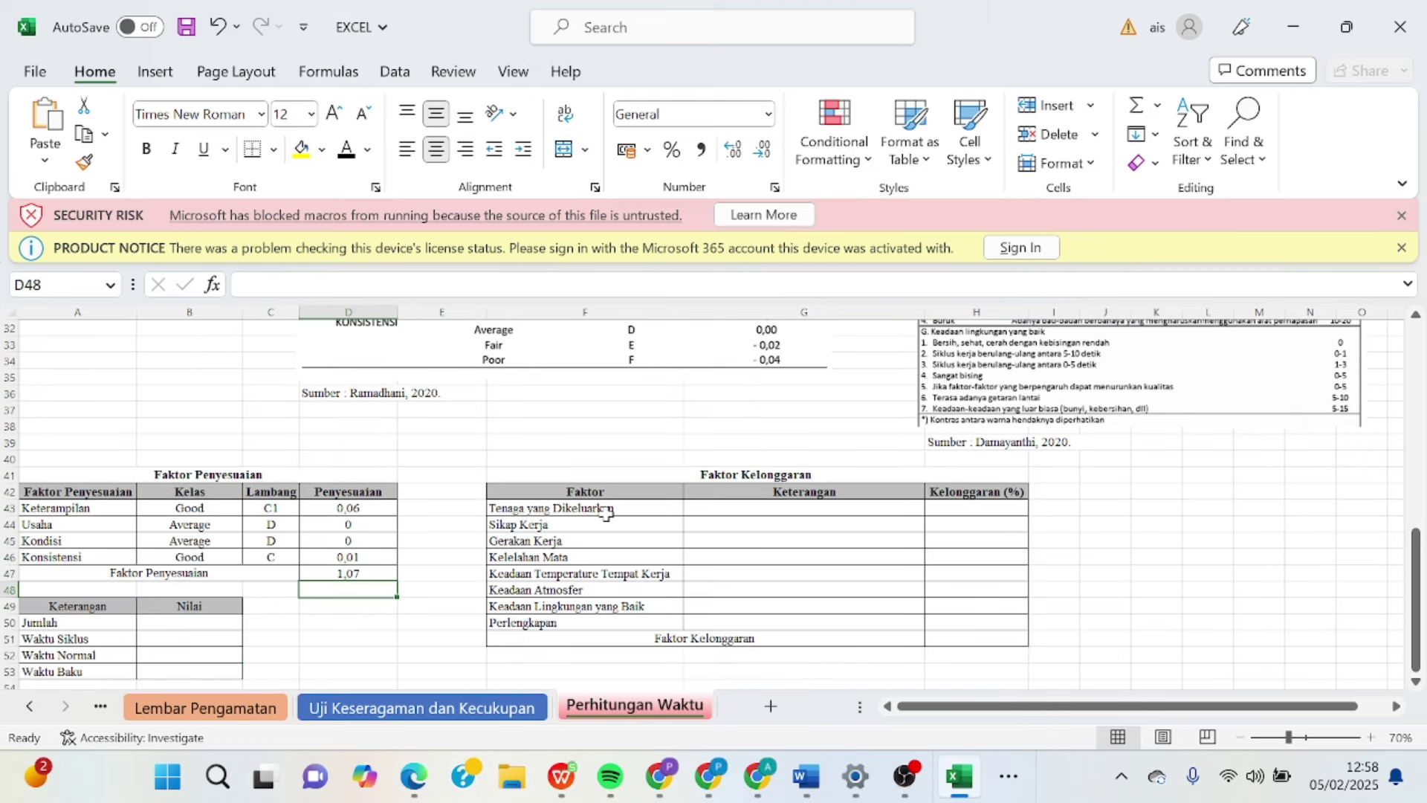
click(710, 509)
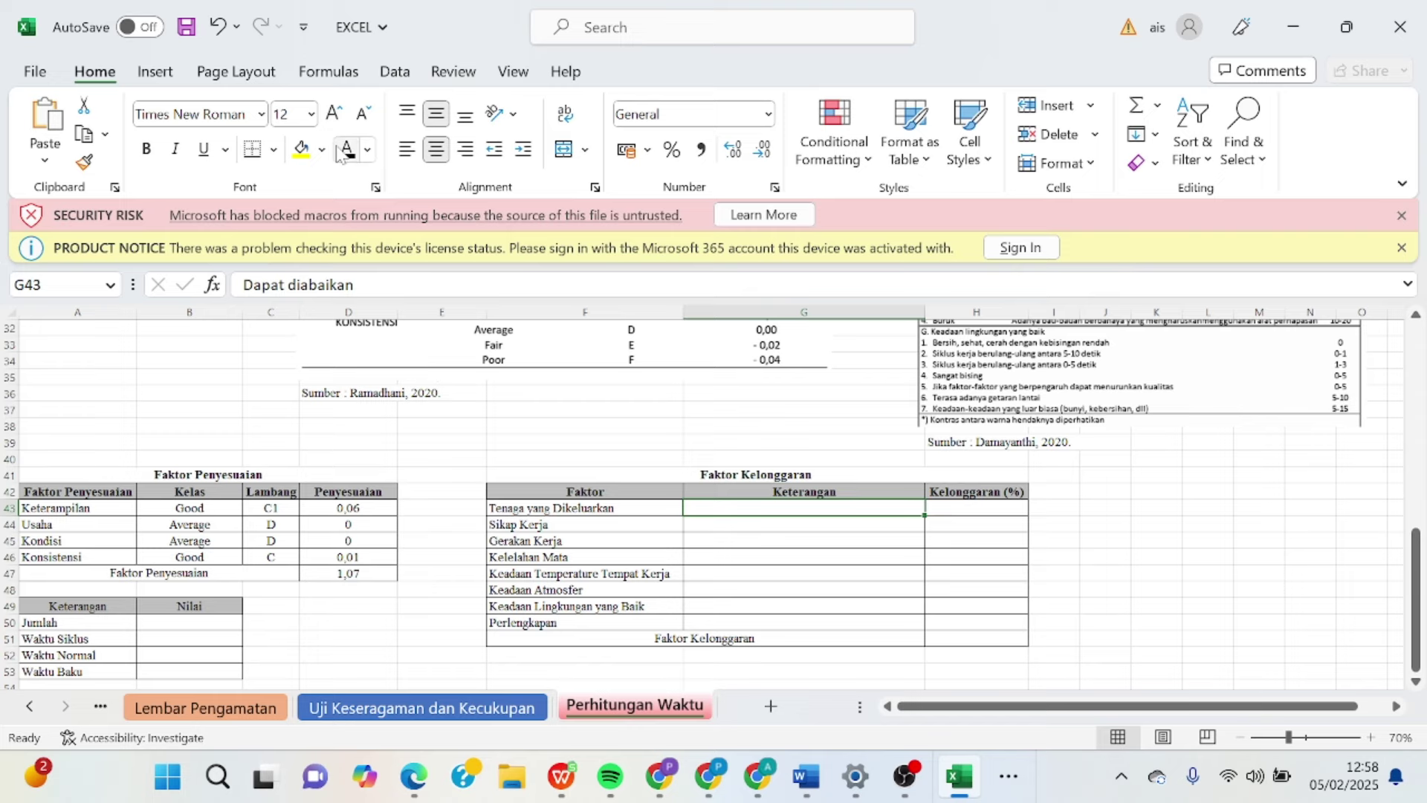
click(1416, 520)
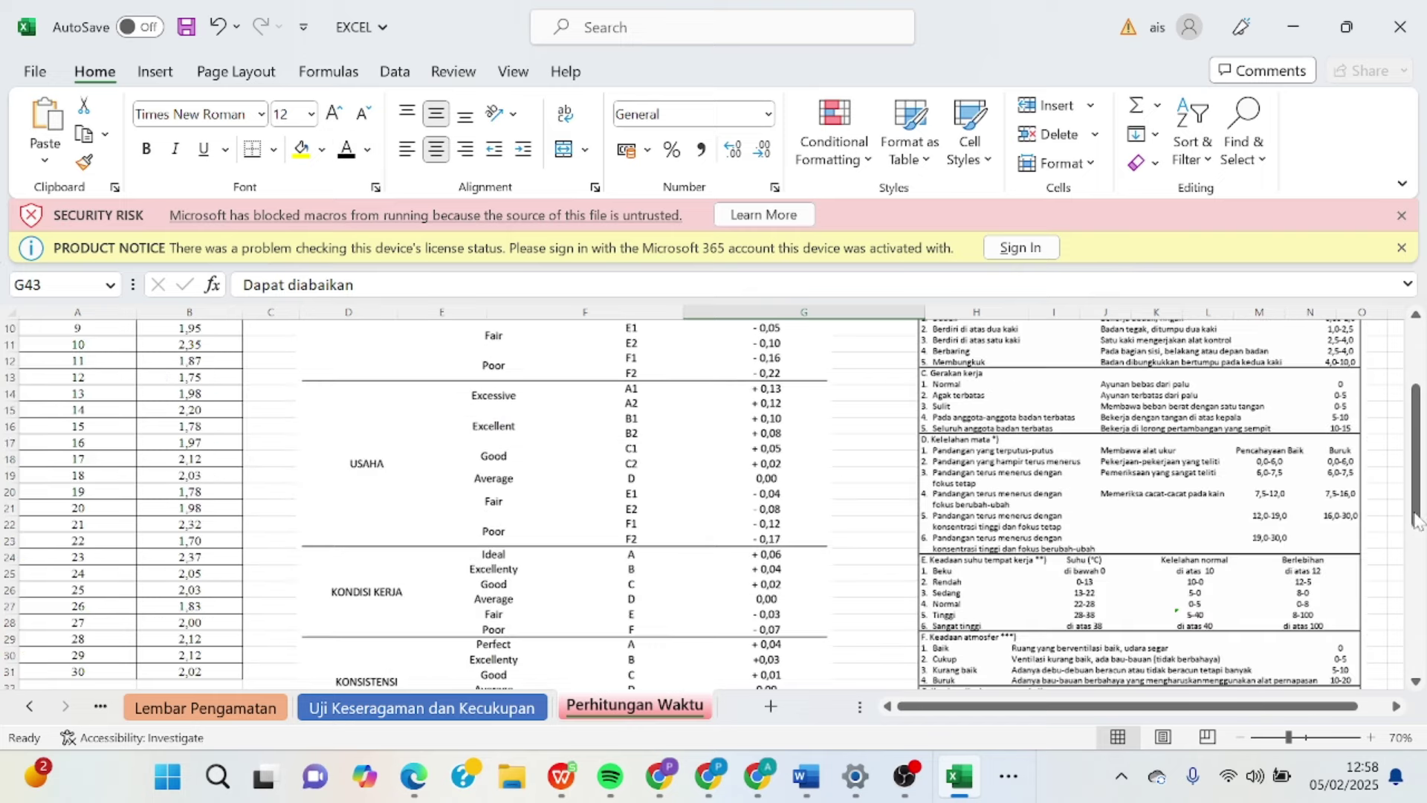
scroll(1416, 506, up, 3)
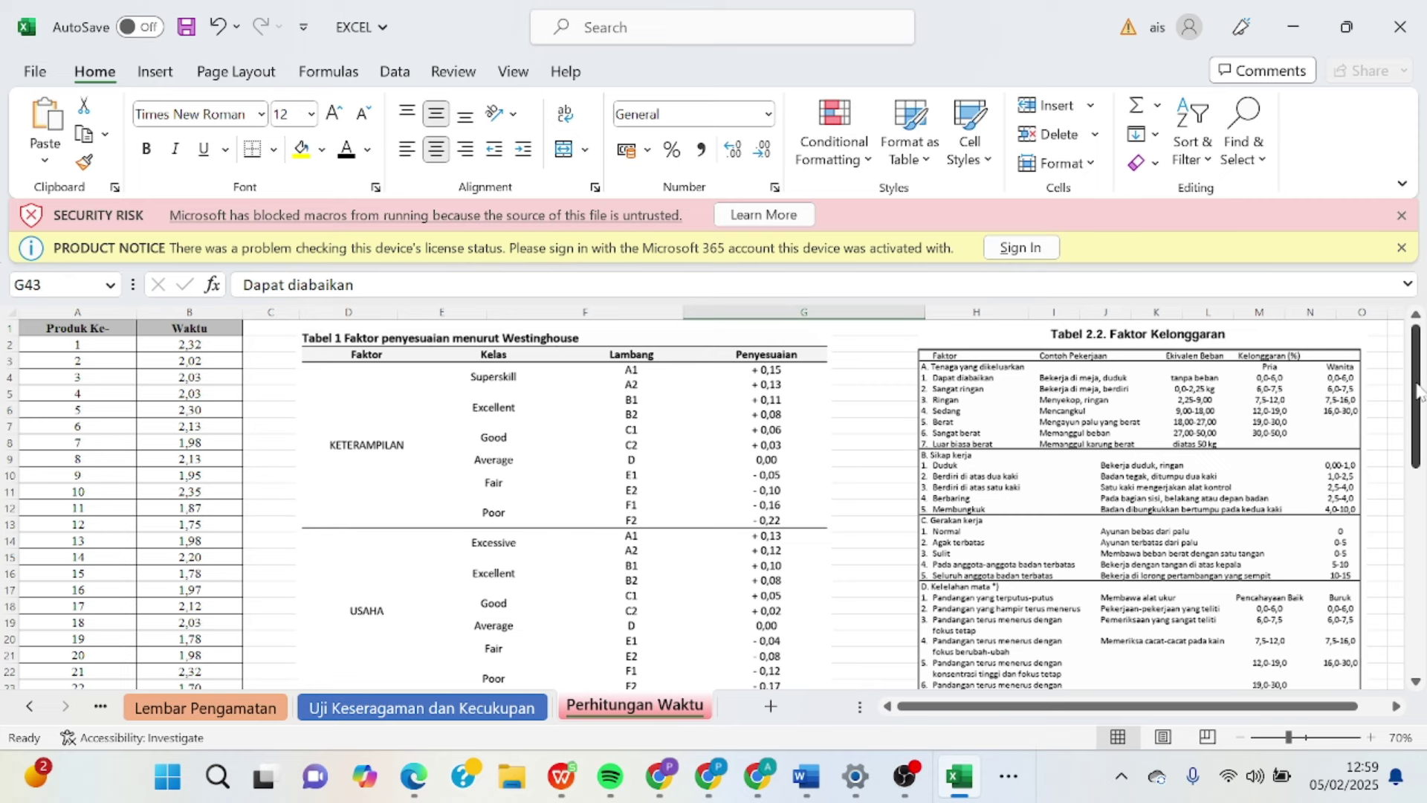
drag(1417, 392, 1417, 608)
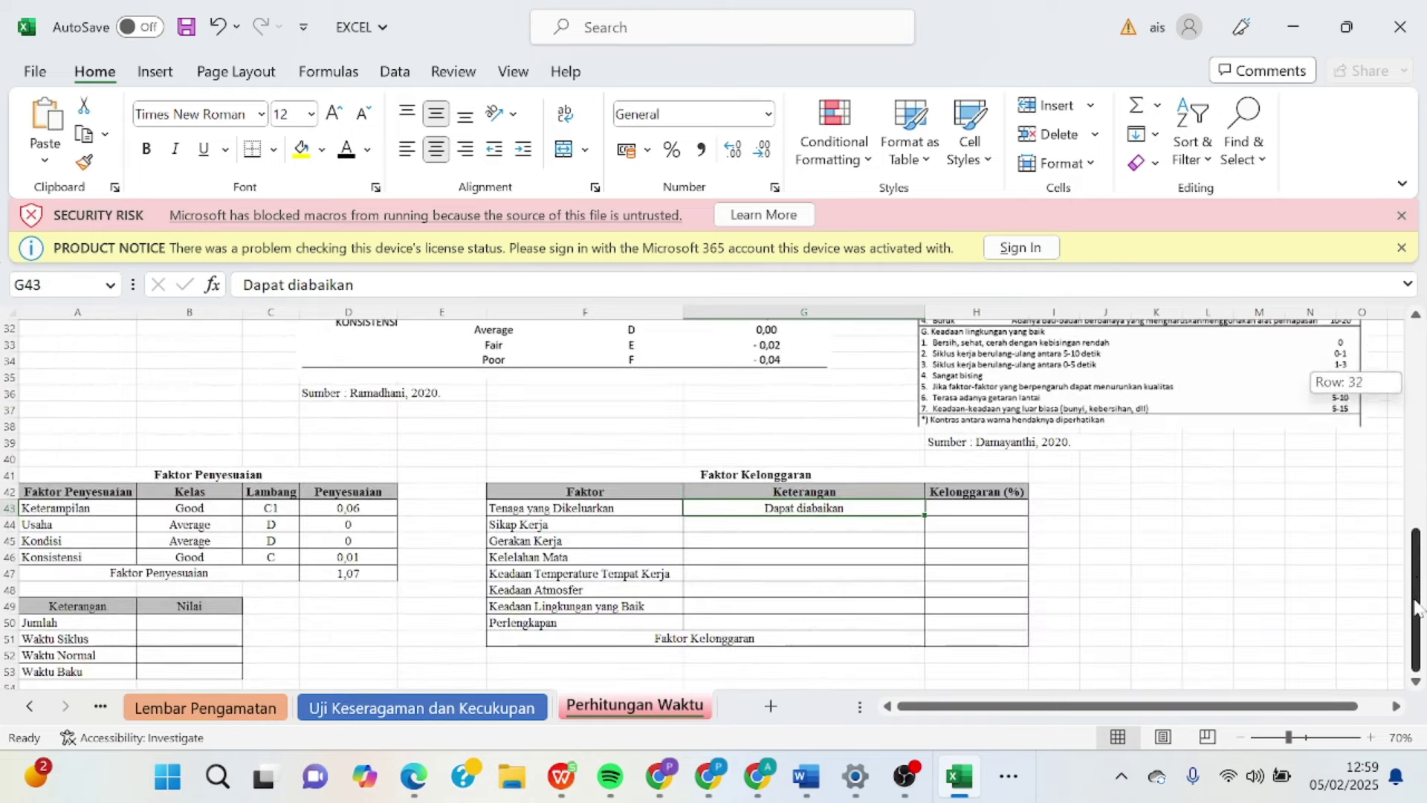
Step: Change the font colour of the hidden Kelonggaran value in H43 and the remaining hidden entries in G44:H50 to black
click(983, 510)
text(4)
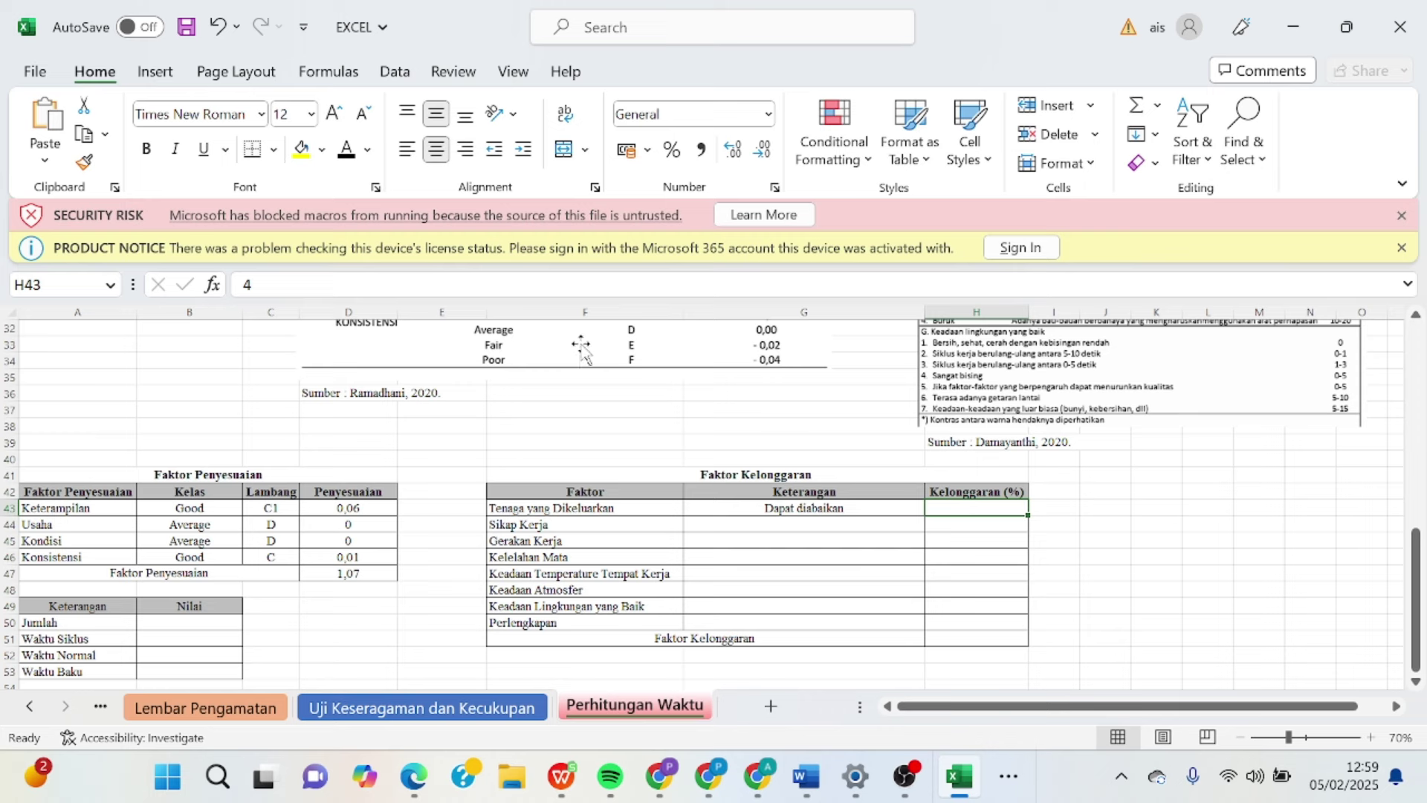
click(346, 151)
drag(748, 525, 961, 617)
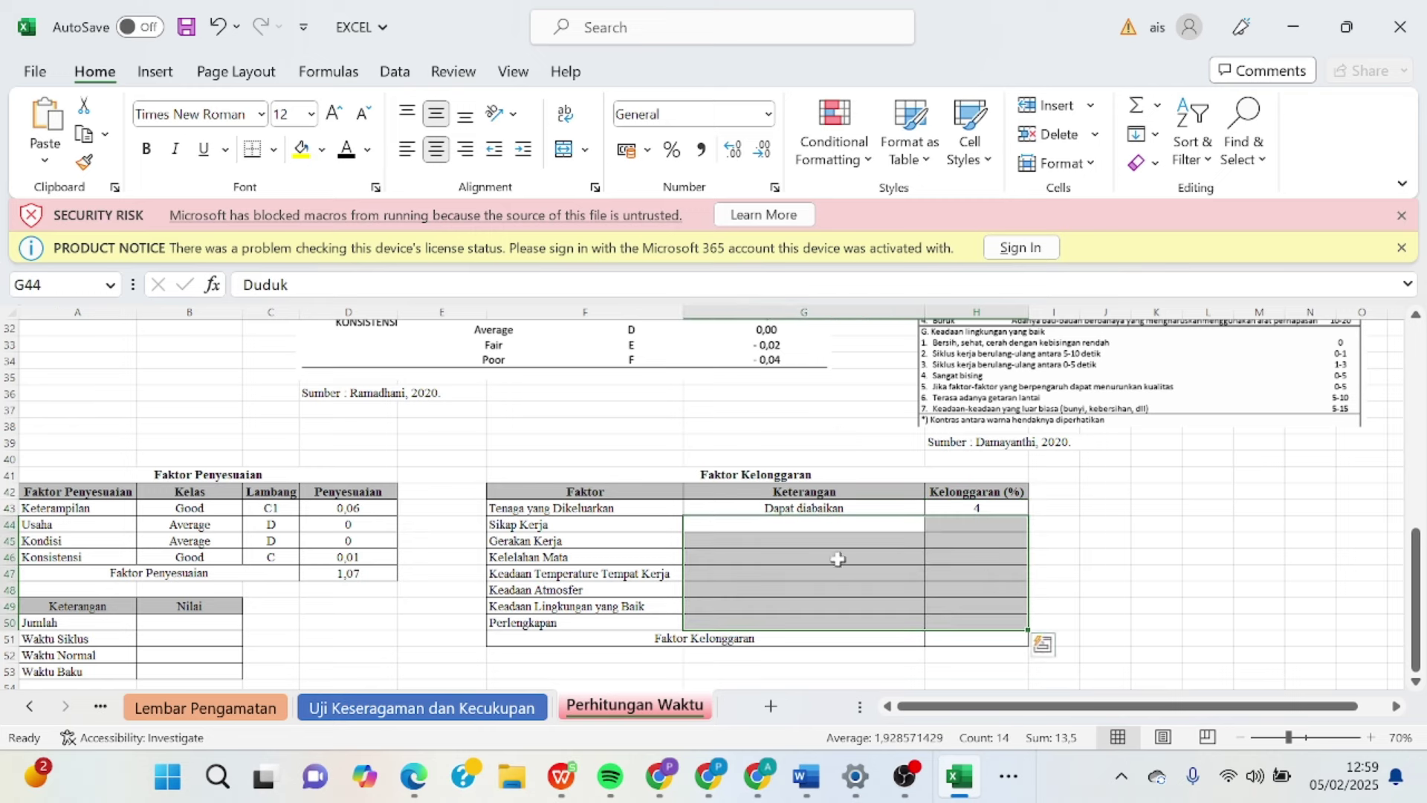
click(344, 152)
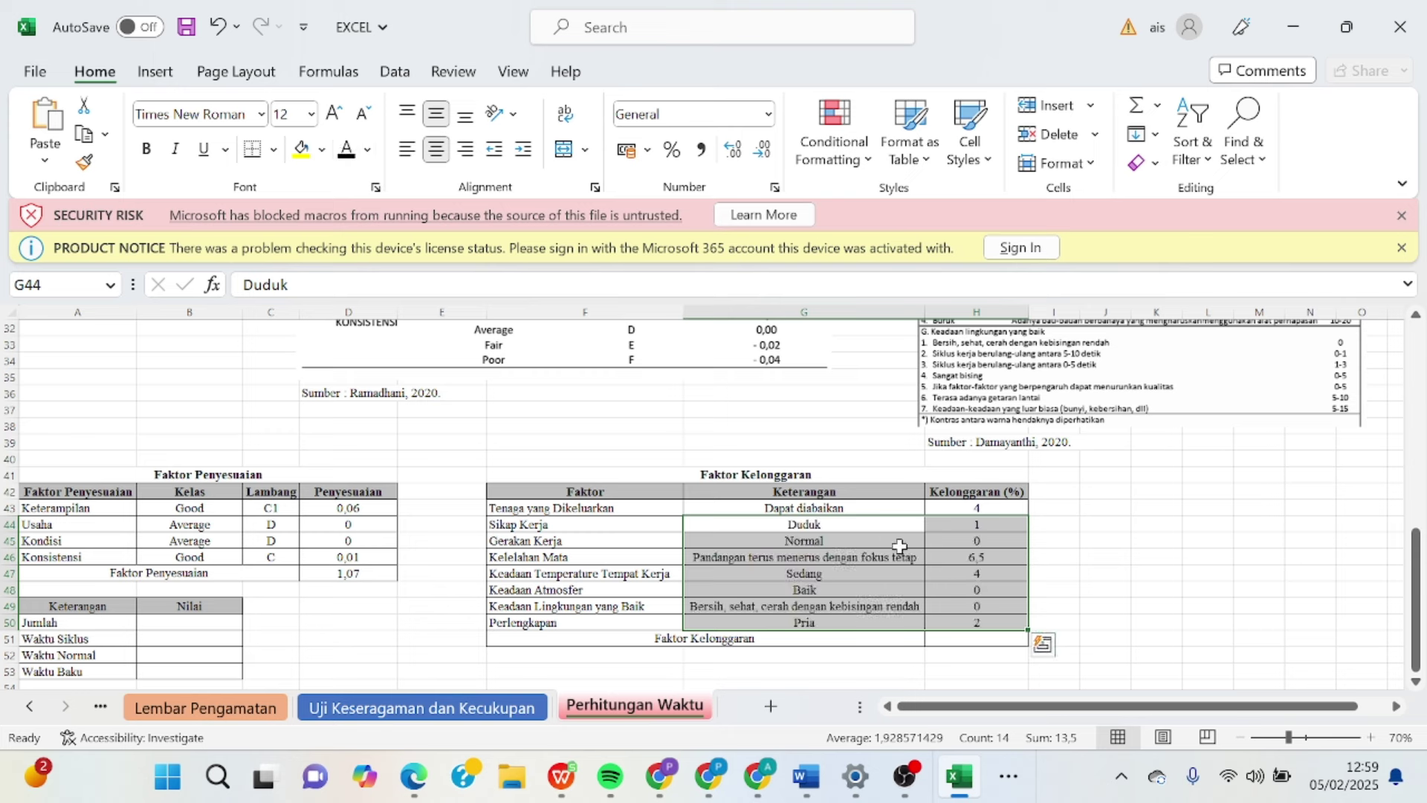
Step: Total the Kelonggaran percentages in H51 with a SUM of H43:H50
click(968, 644)
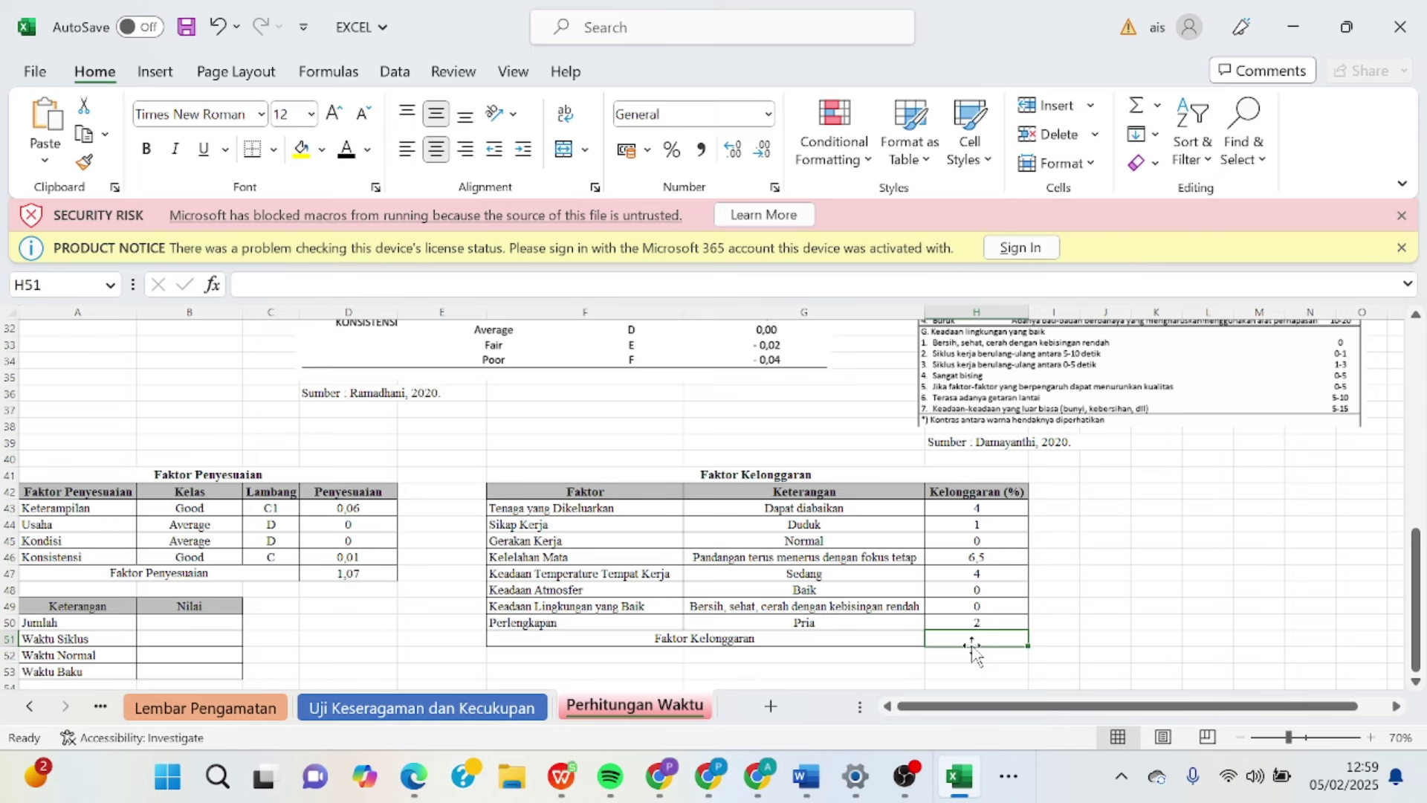
text(=SUM)
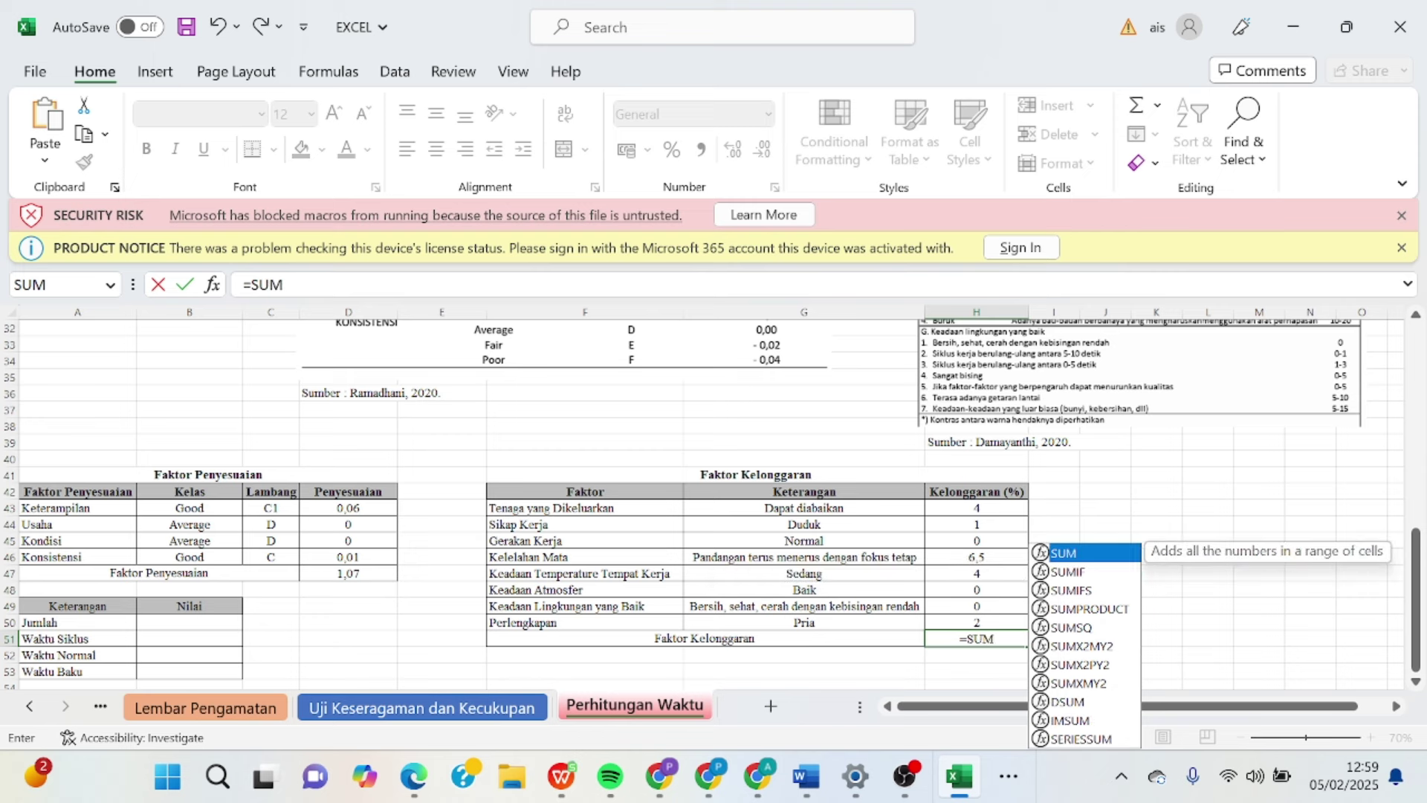
double_click(1104, 559)
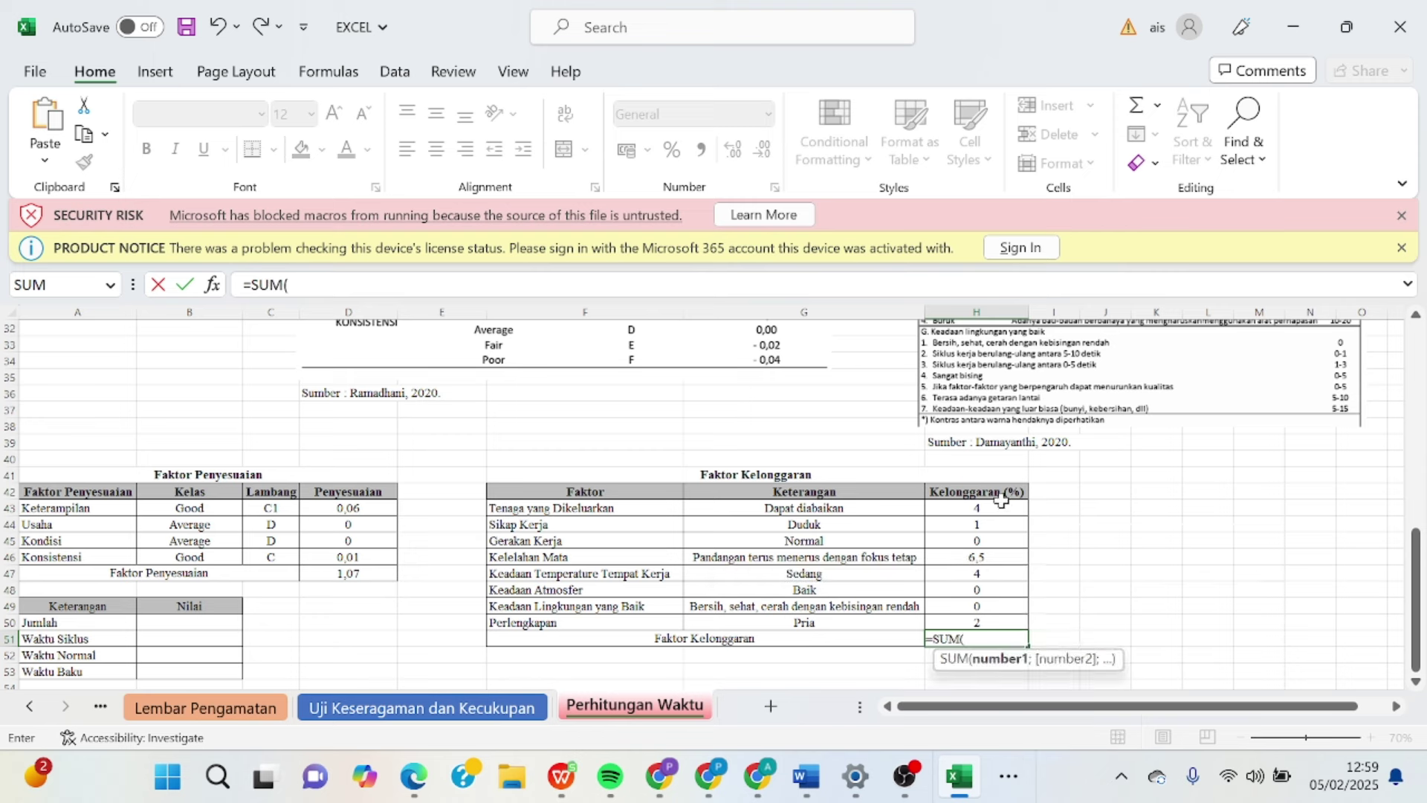
drag(977, 508, 976, 623)
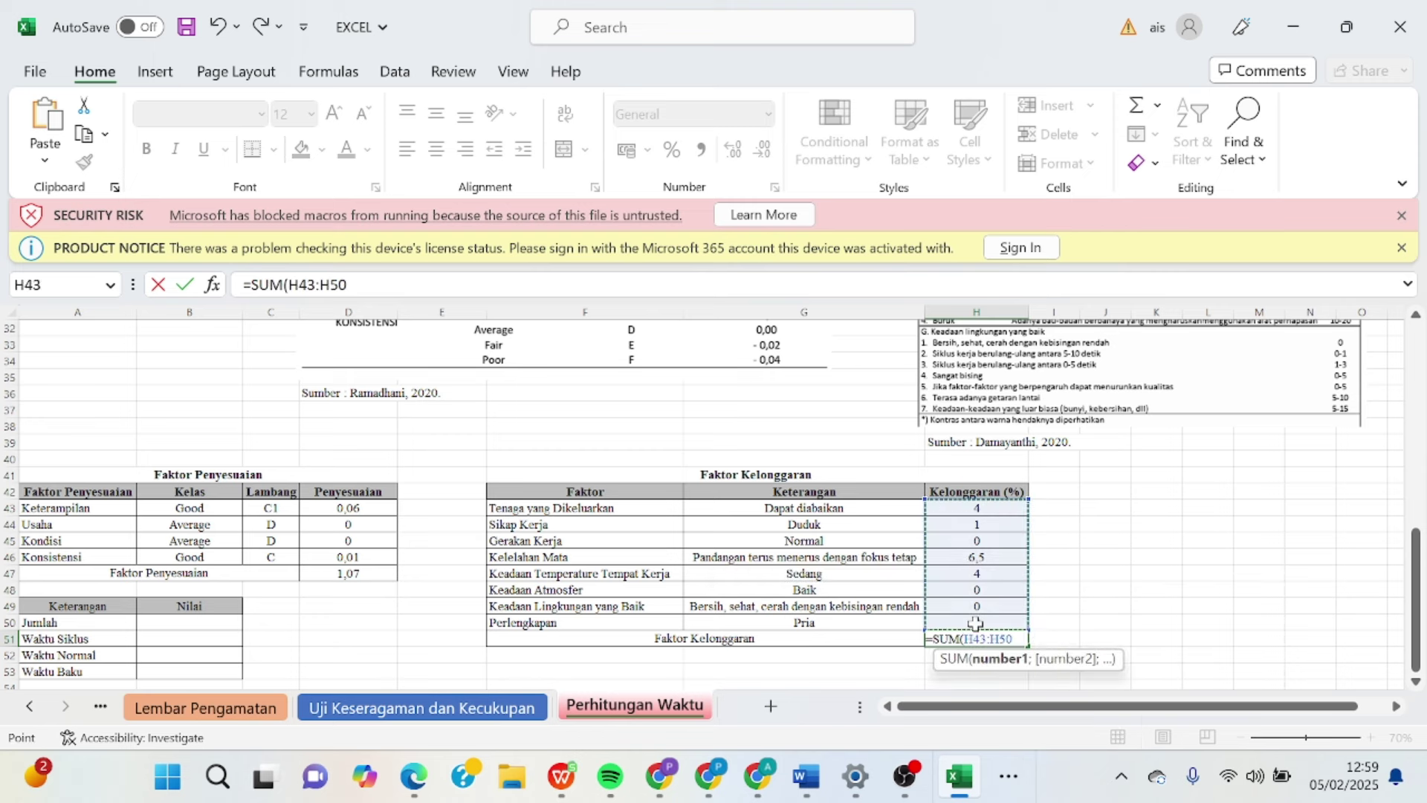
key(Return)
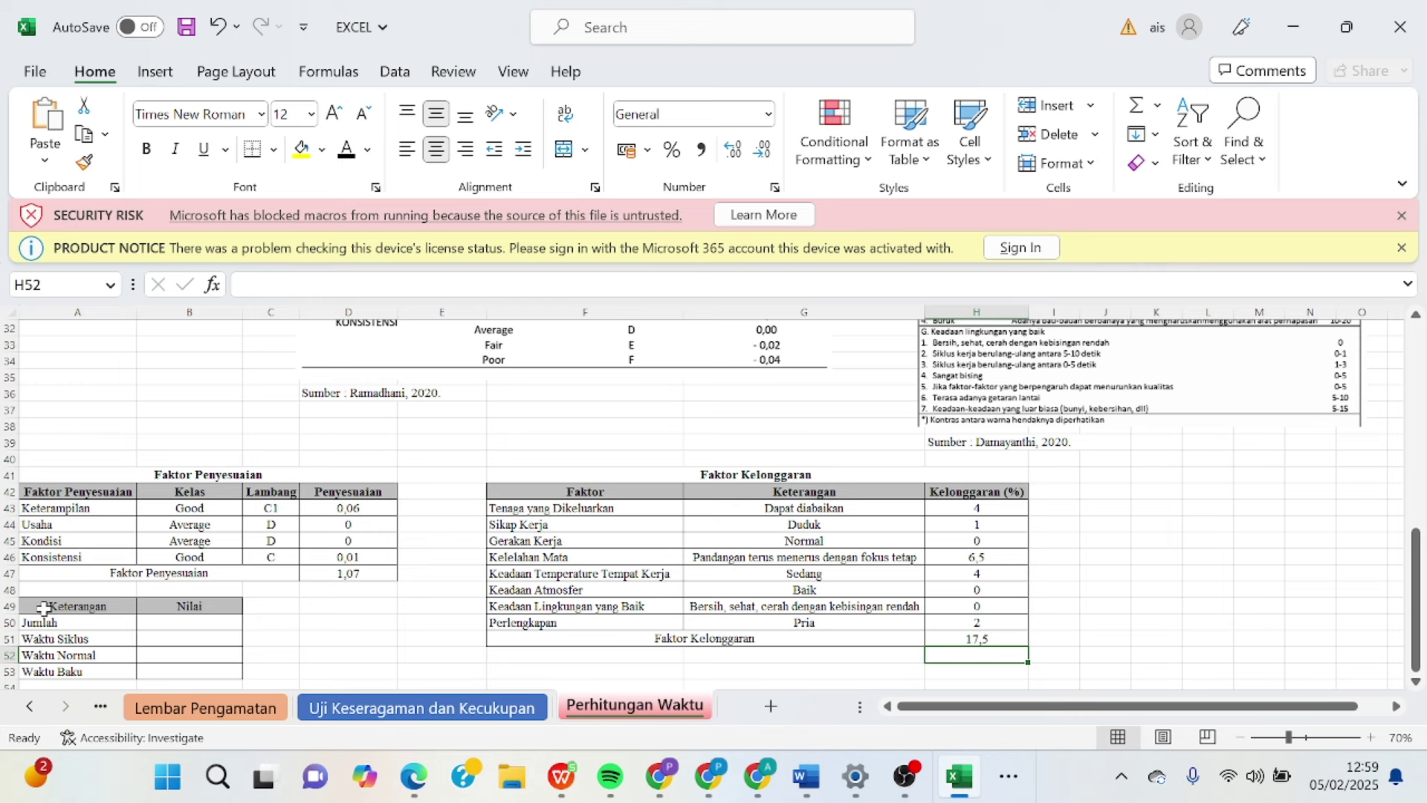
Step: Calculate the Jumlah in B50 with a SUM of the Waktu values in B2:B31
click(179, 622)
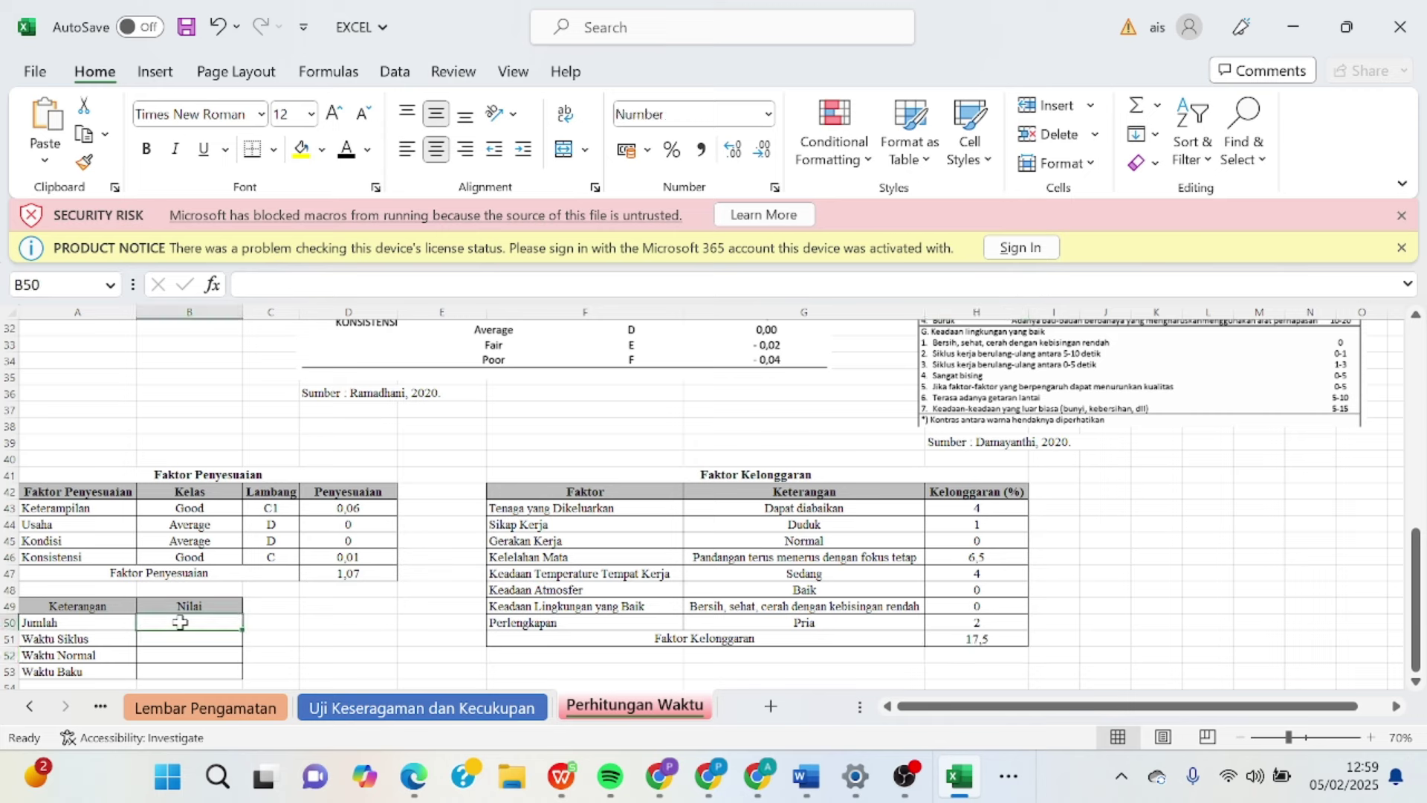
text(=SUM)
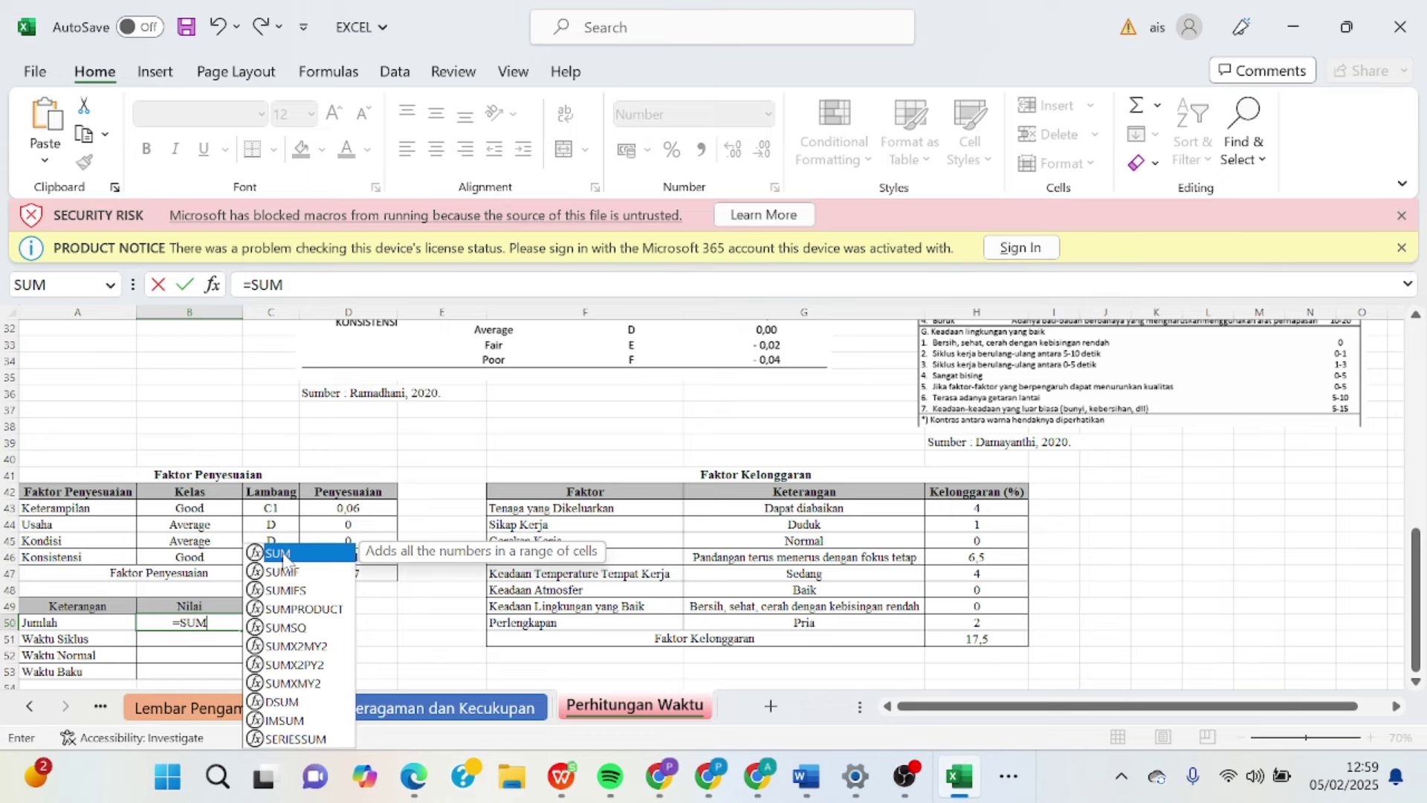
double_click(283, 559)
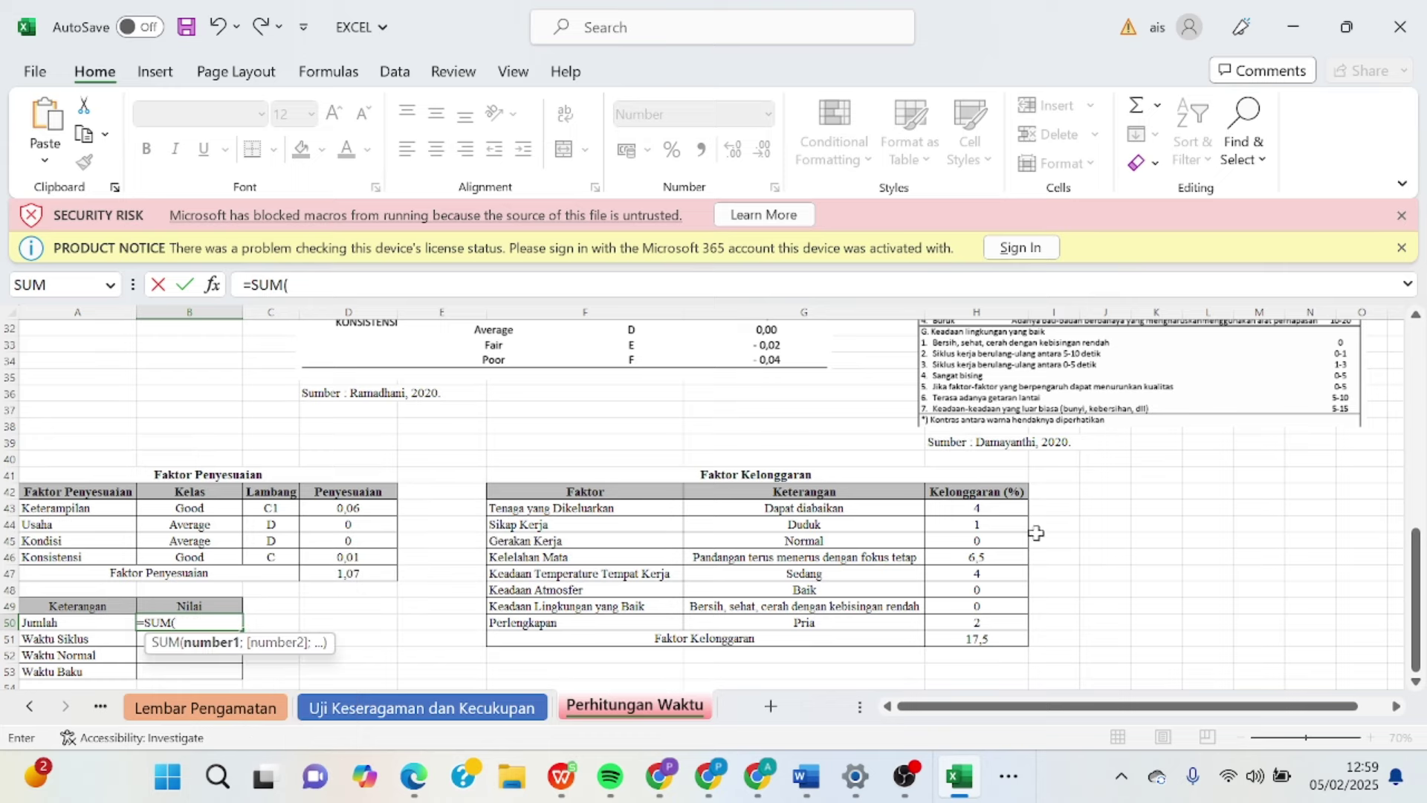
drag(1419, 543, 1418, 334)
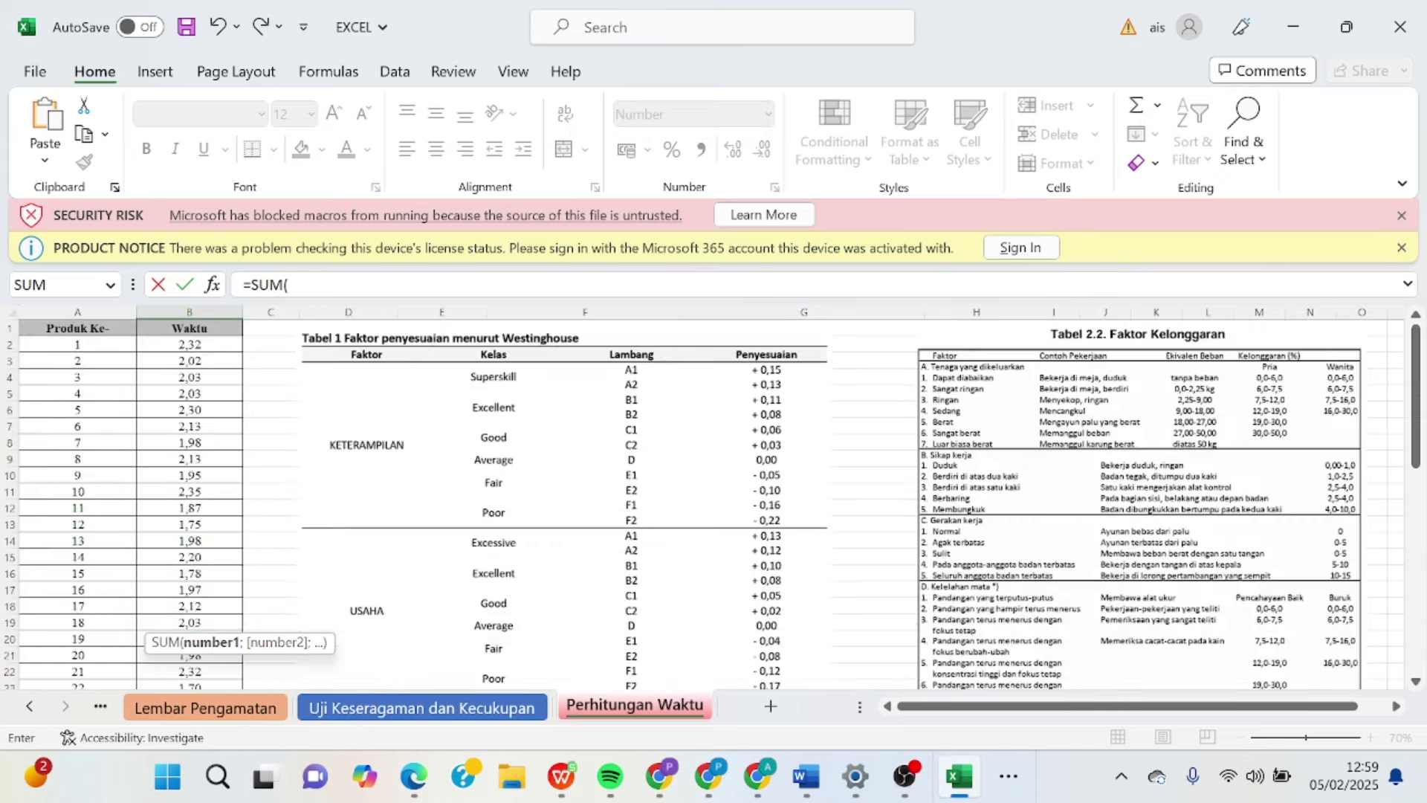
drag(221, 346, 206, 656)
key(Return)
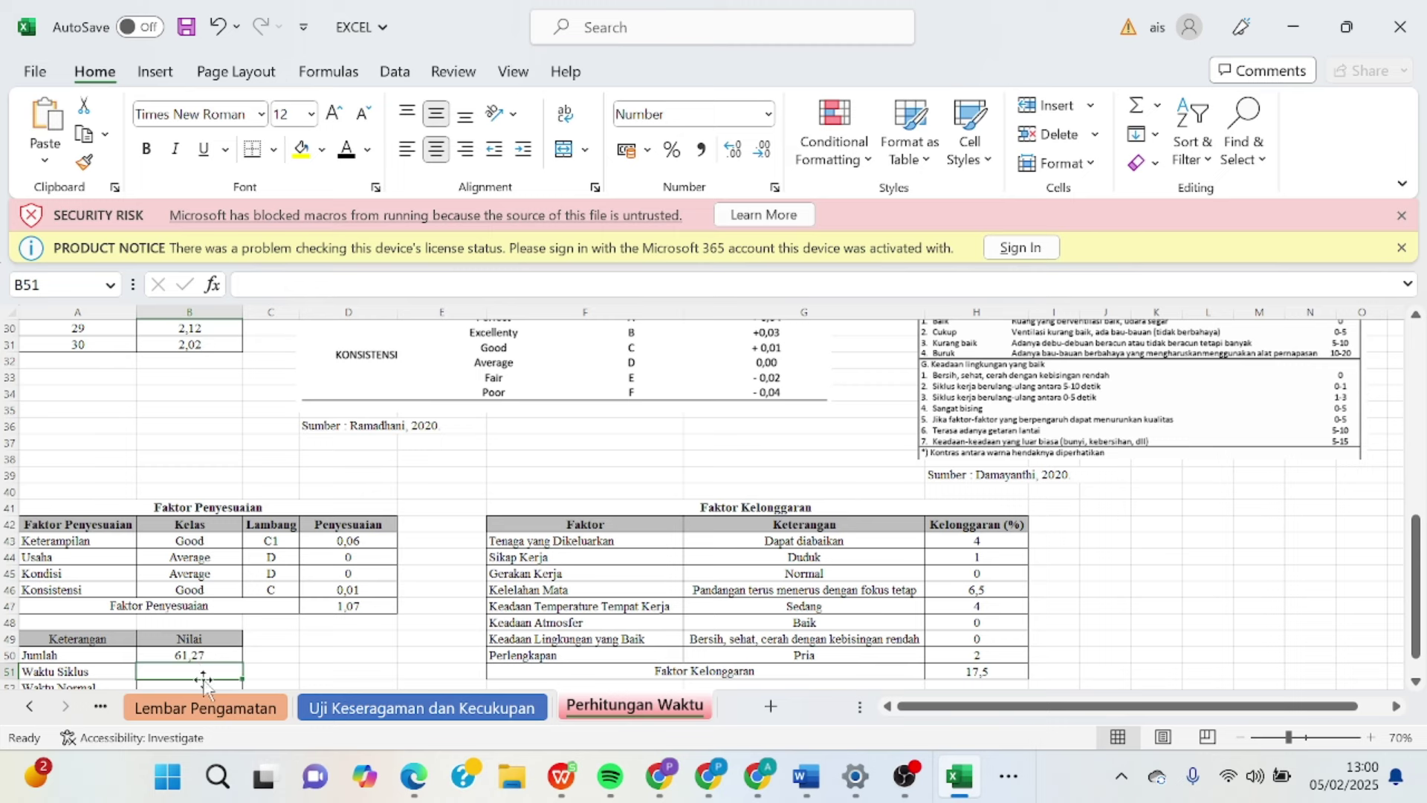
Step: Calculate the Waktu Siklus in B51 with an AVERAGE of all the Waktu values in column B
text(=)
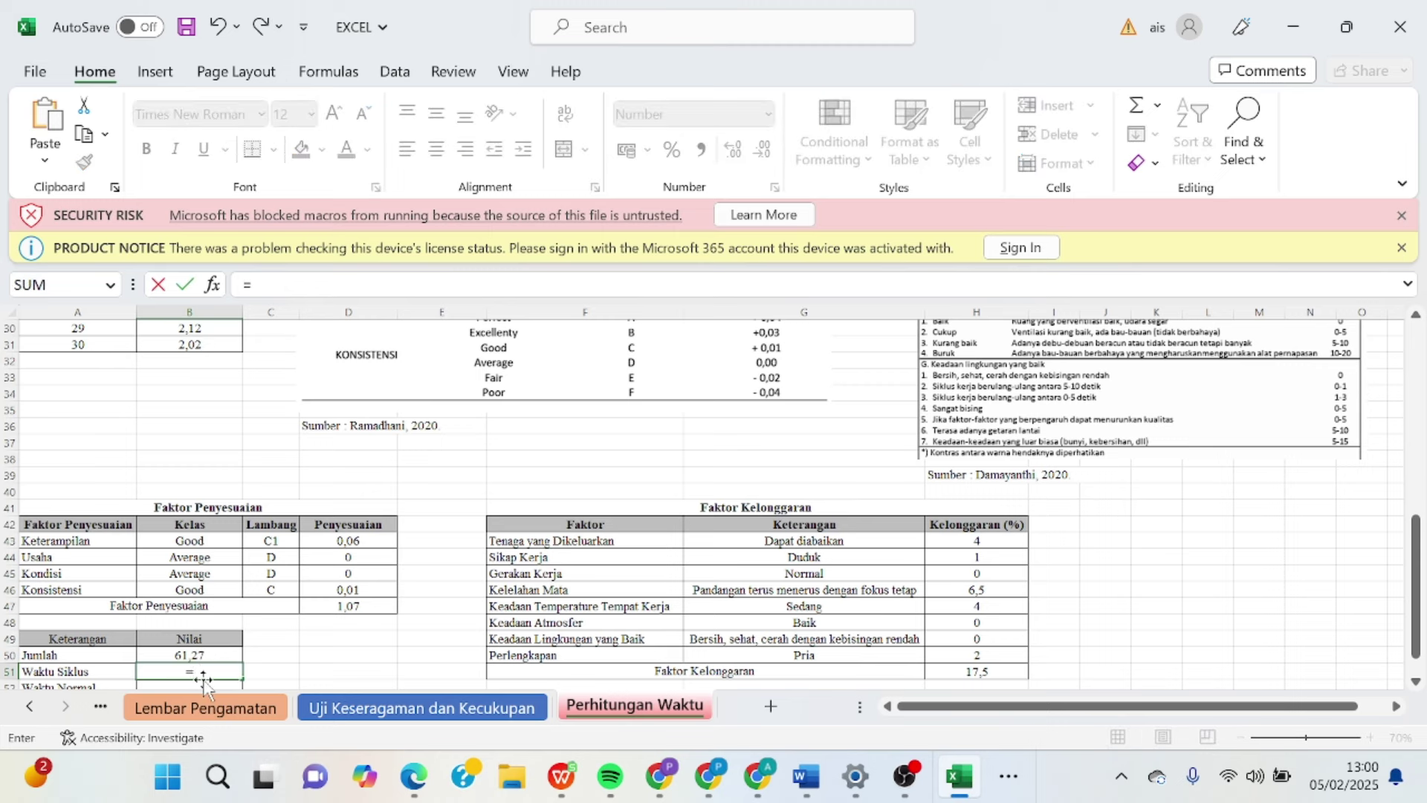
text(AVER)
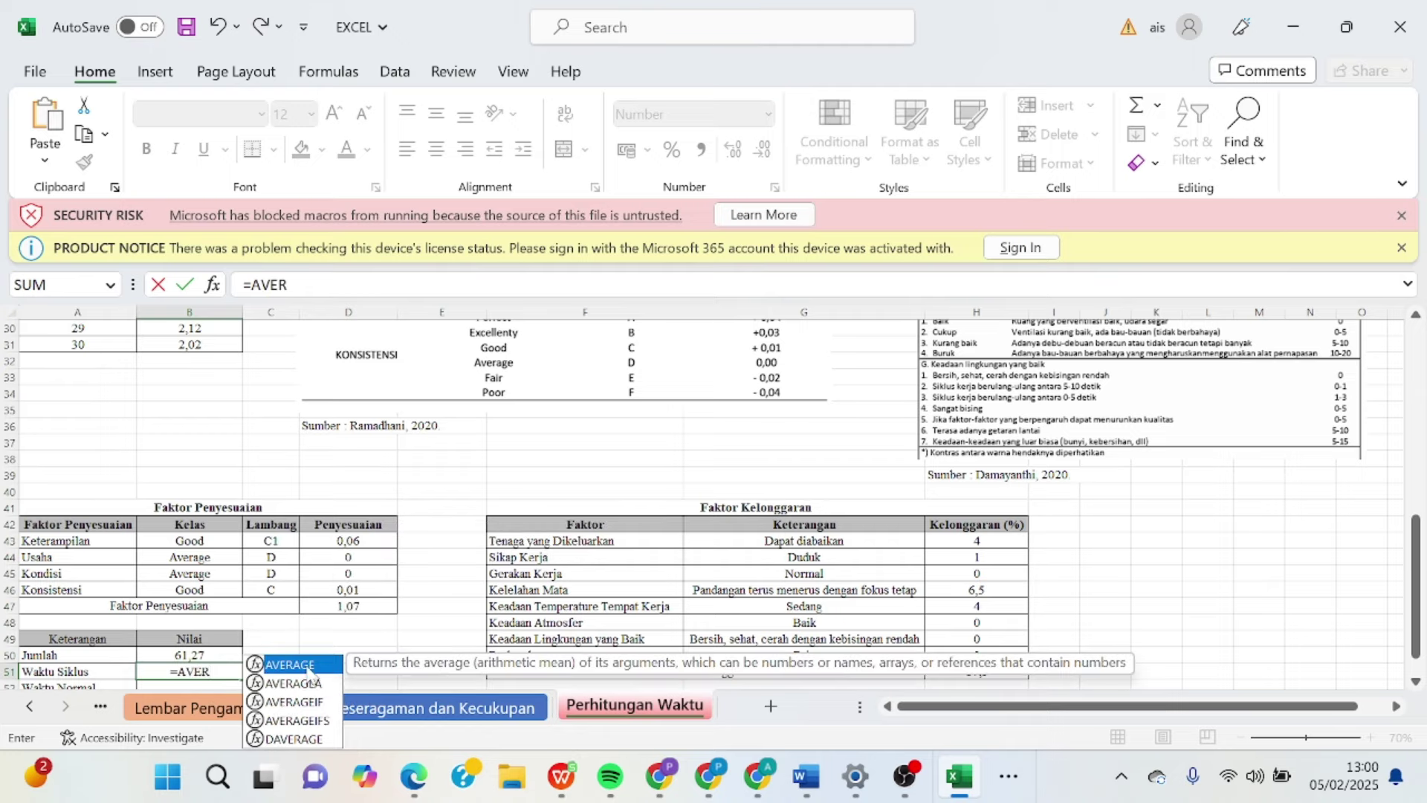
double_click(307, 668)
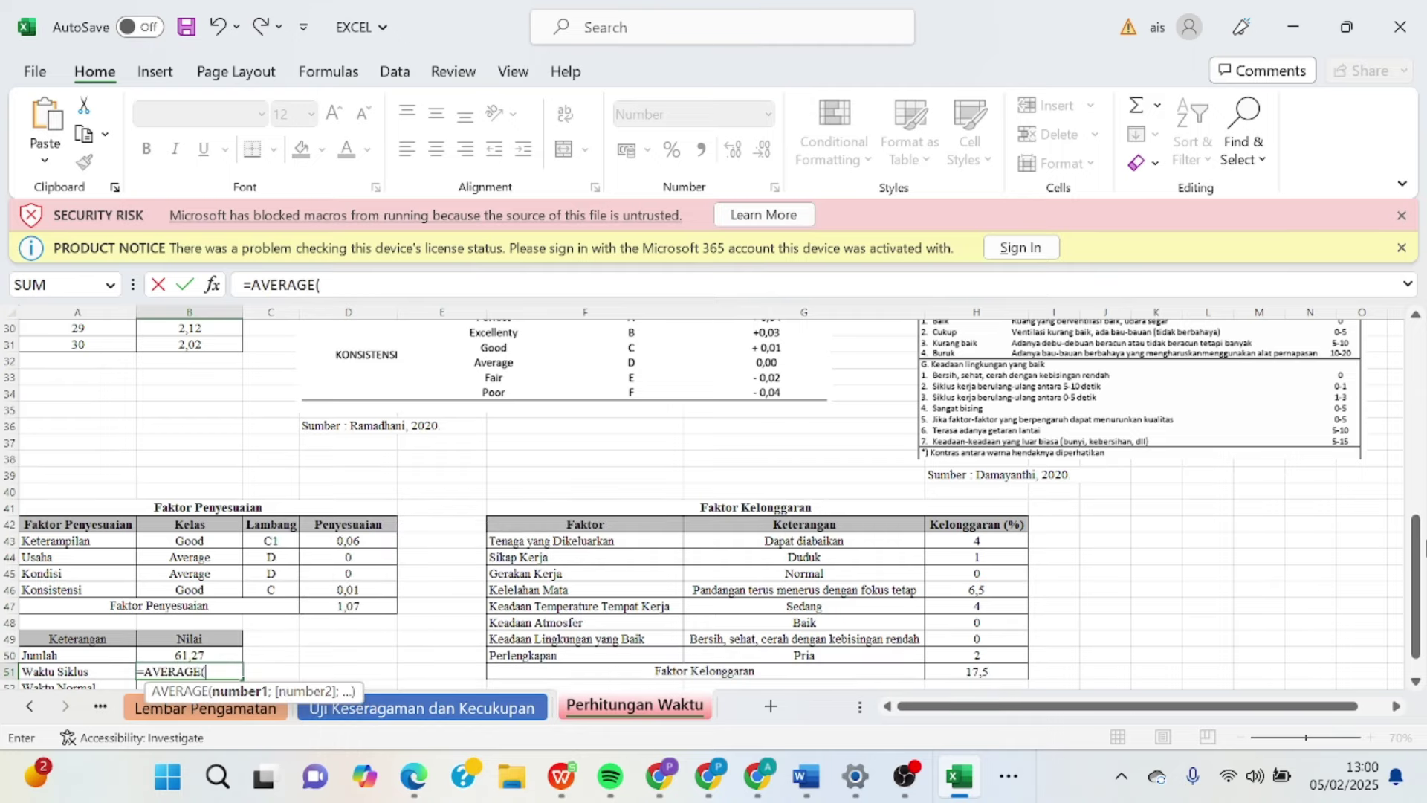
drag(1416, 550, 1416, 362)
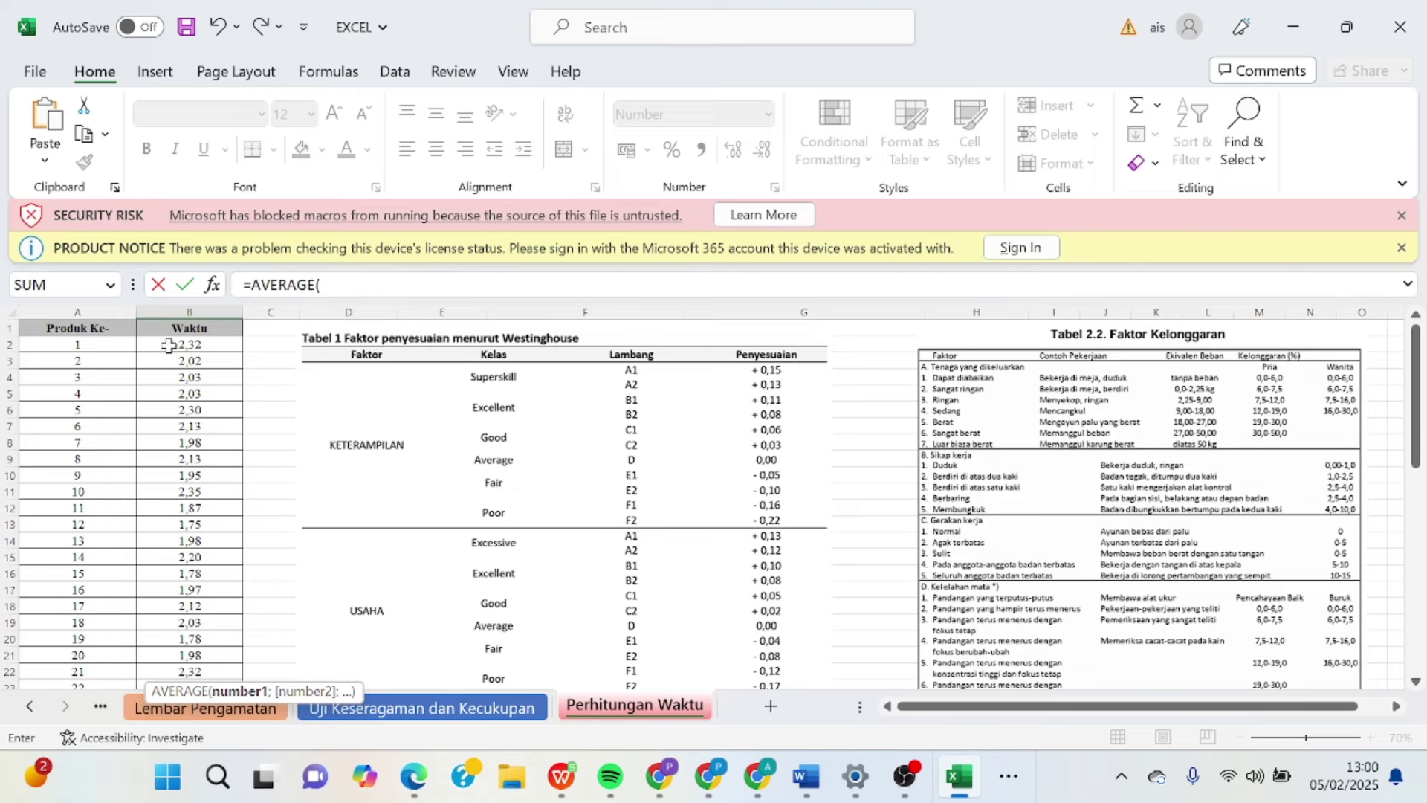
drag(168, 345, 178, 774)
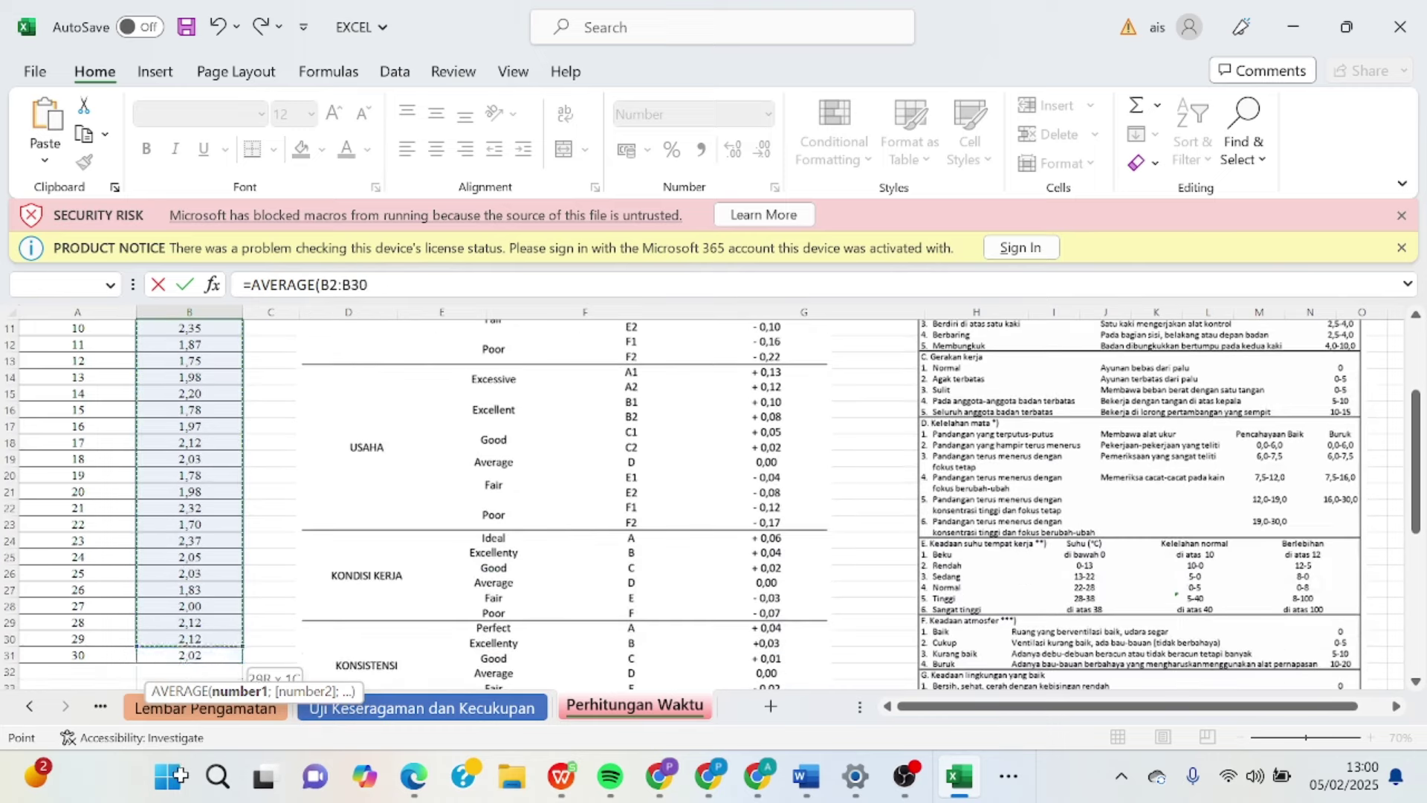
key(Return)
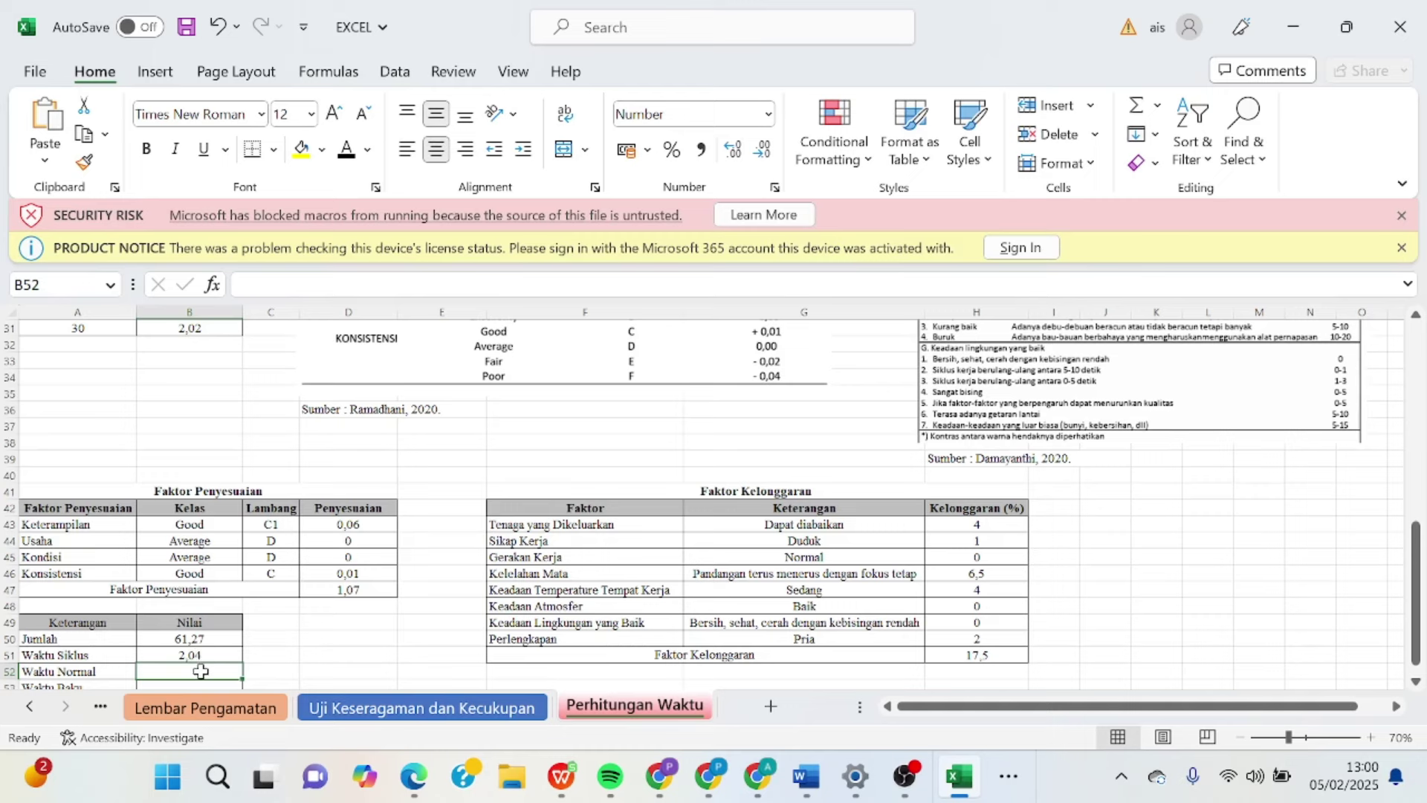
Step: Calculate the Waktu Normal in B52 by multiplying the Waktu Siklus by the Faktor Penyesuaian total, =B51*D47
text(=)
click(213, 657)
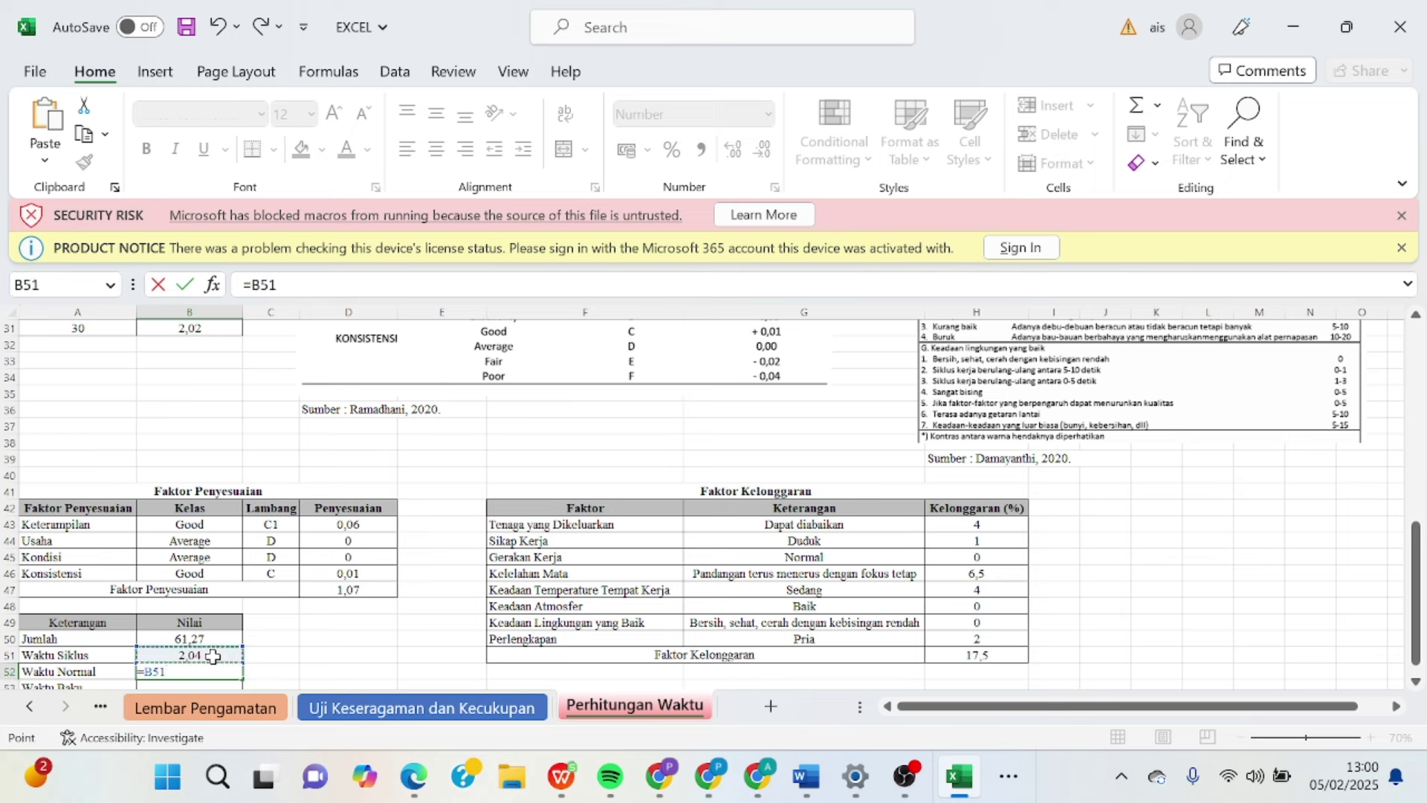
text(*)
click(314, 589)
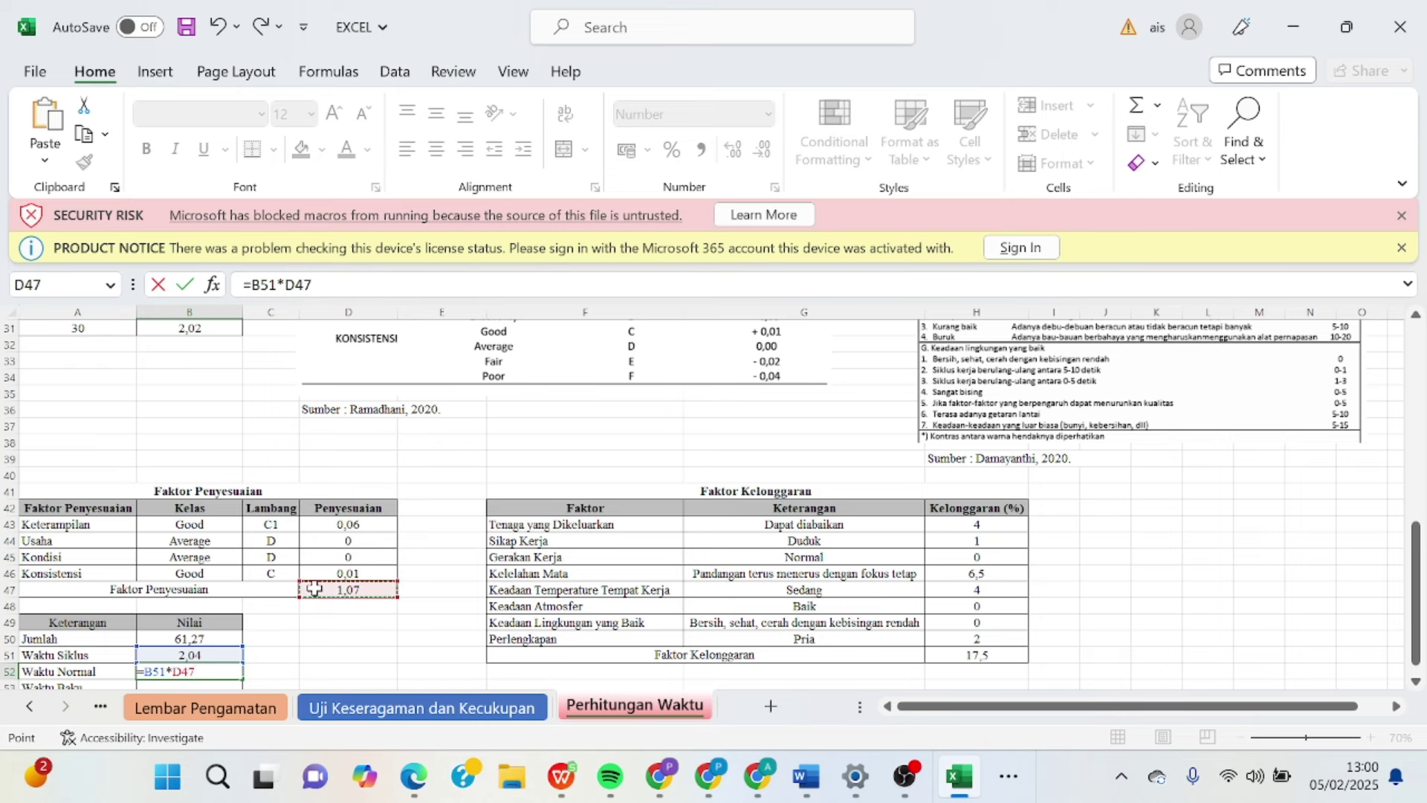
key(Return)
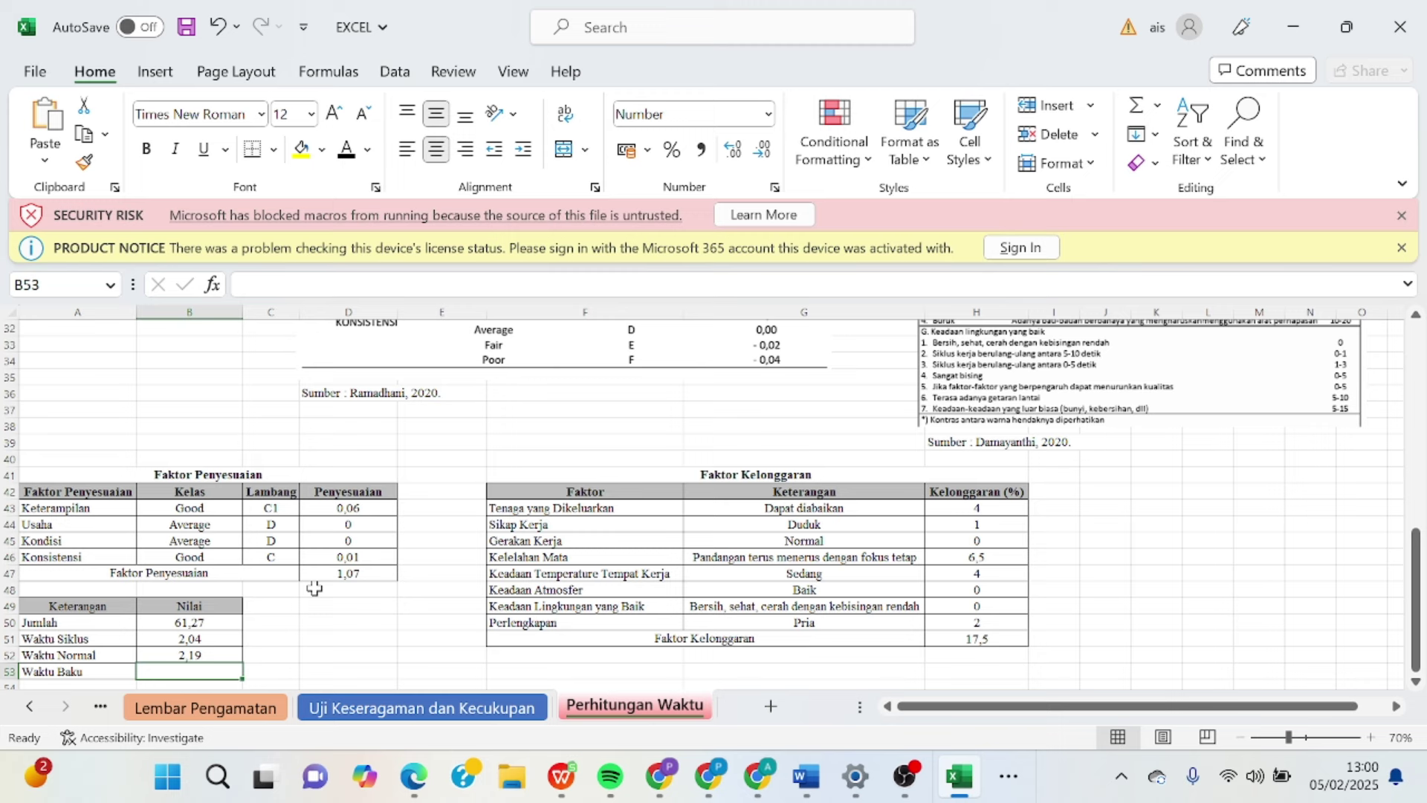
Step: Calculate the Waktu Baku in B53 with the formula =B52+100%/100%-H51%, accepting the suggested formula correction
text(=)
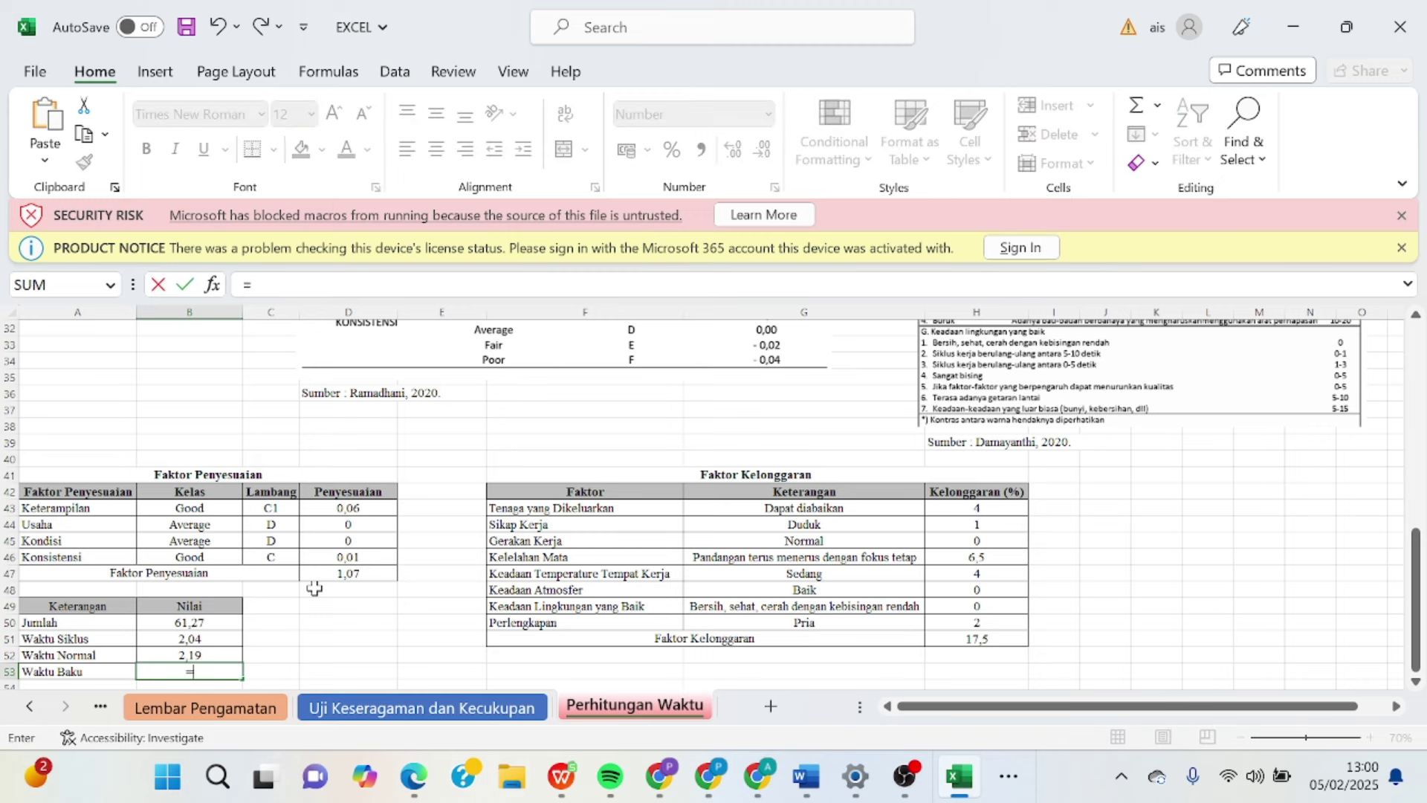
click(197, 657)
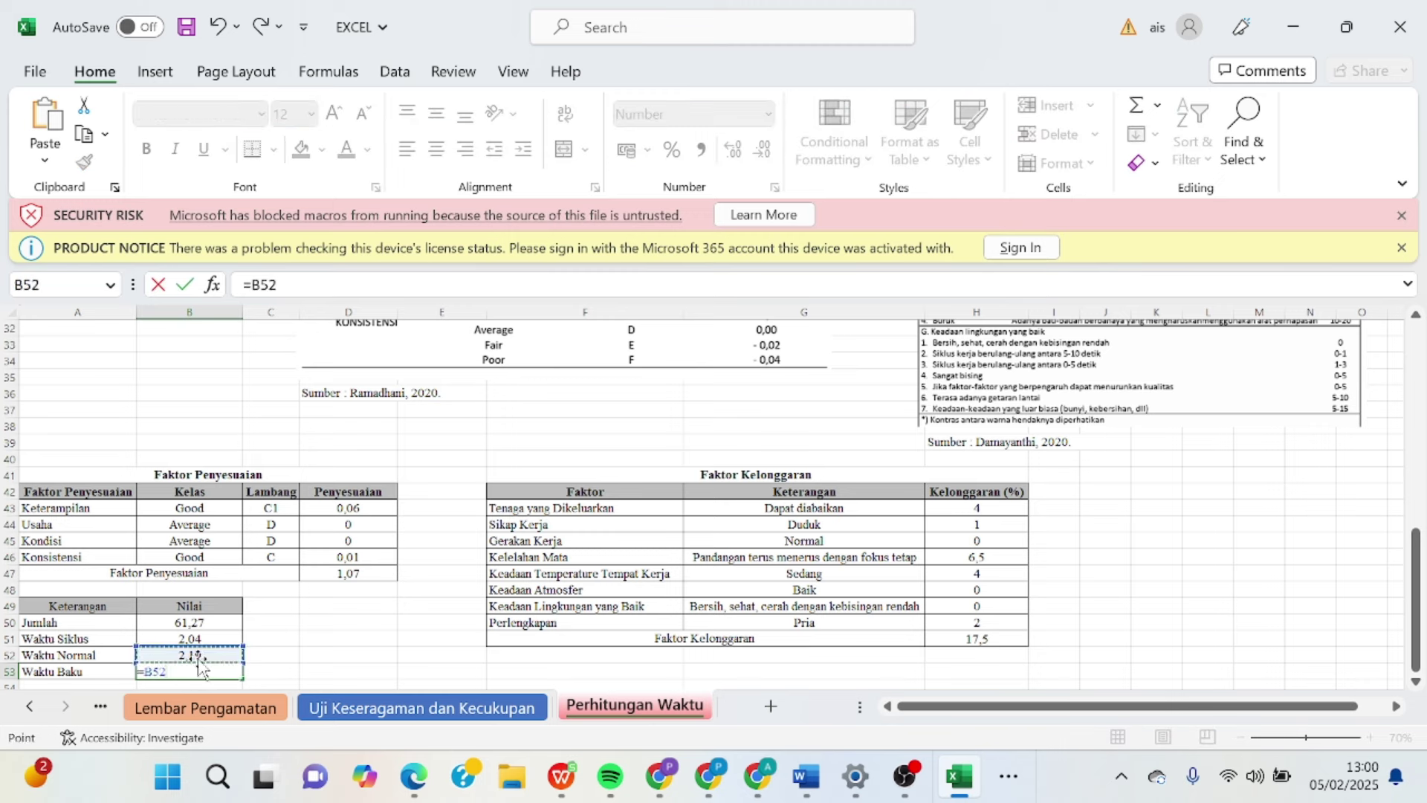
text(+100)
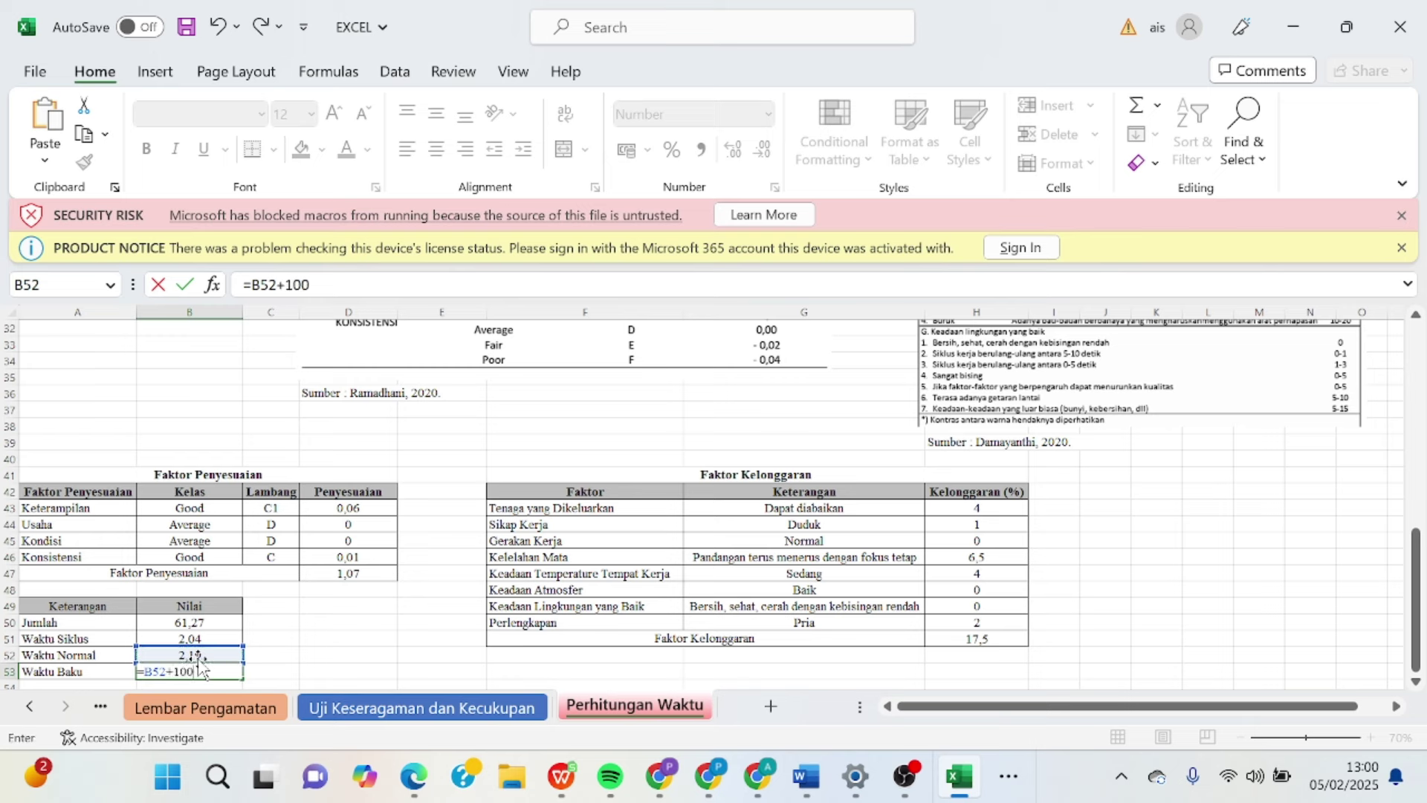
text(%/100%-)
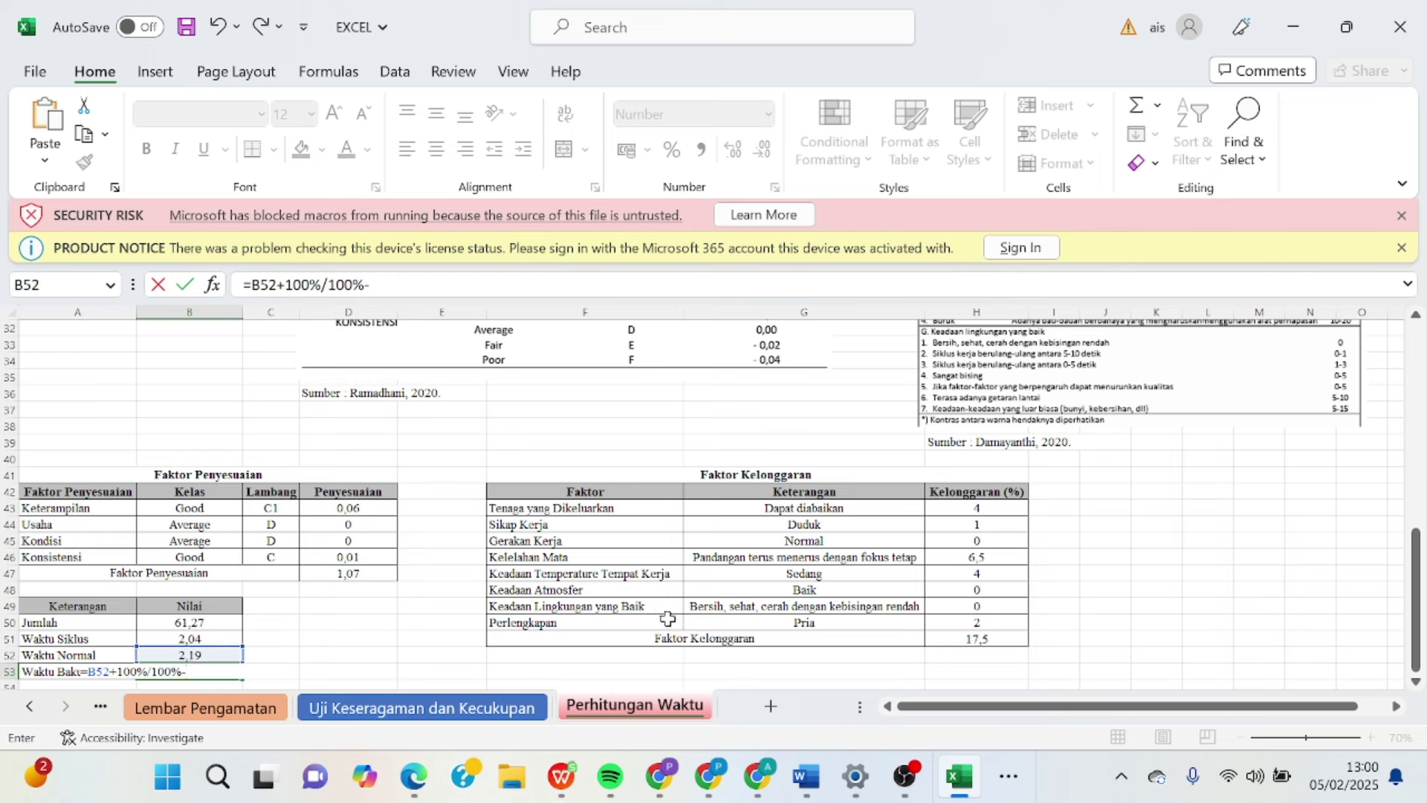
click(979, 641)
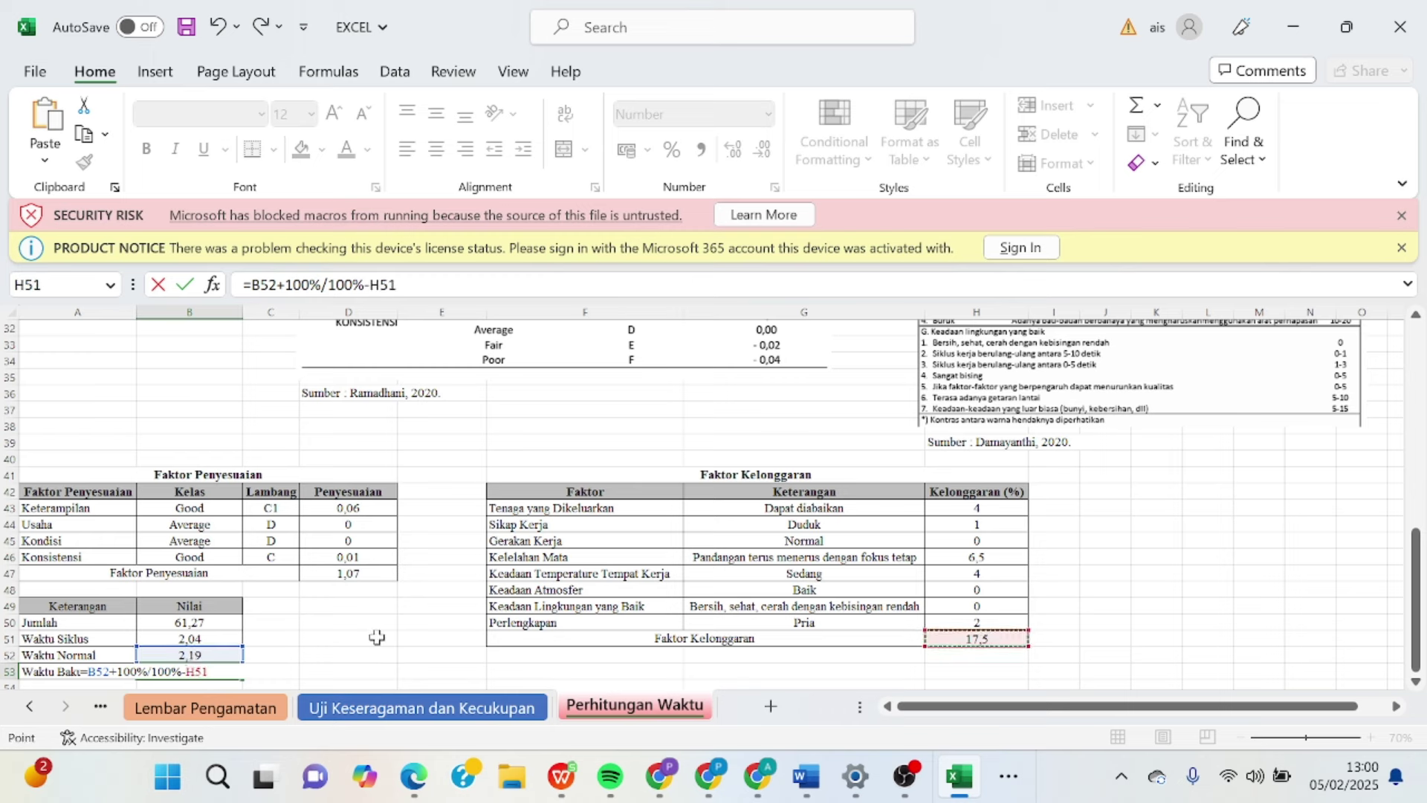
text(%)
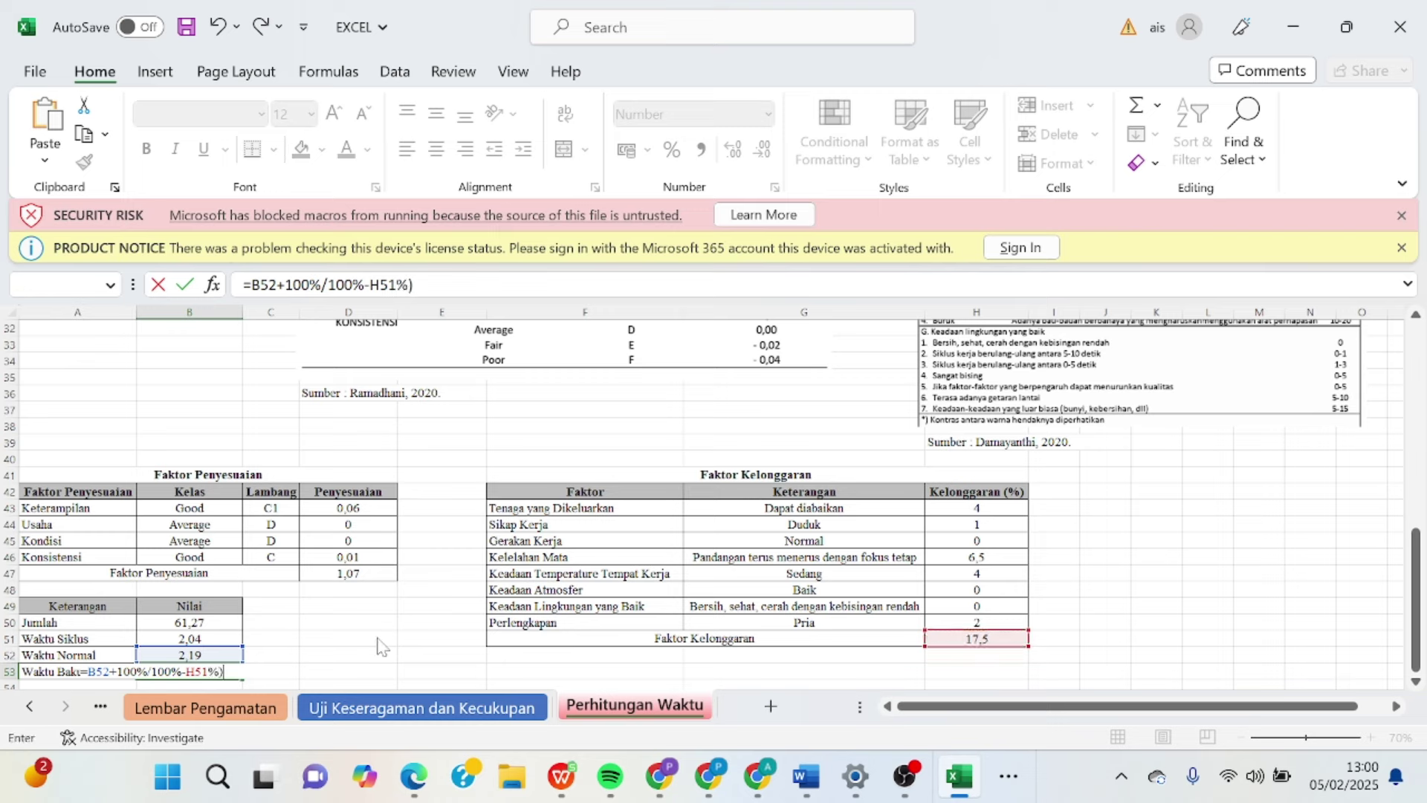
key(Return)
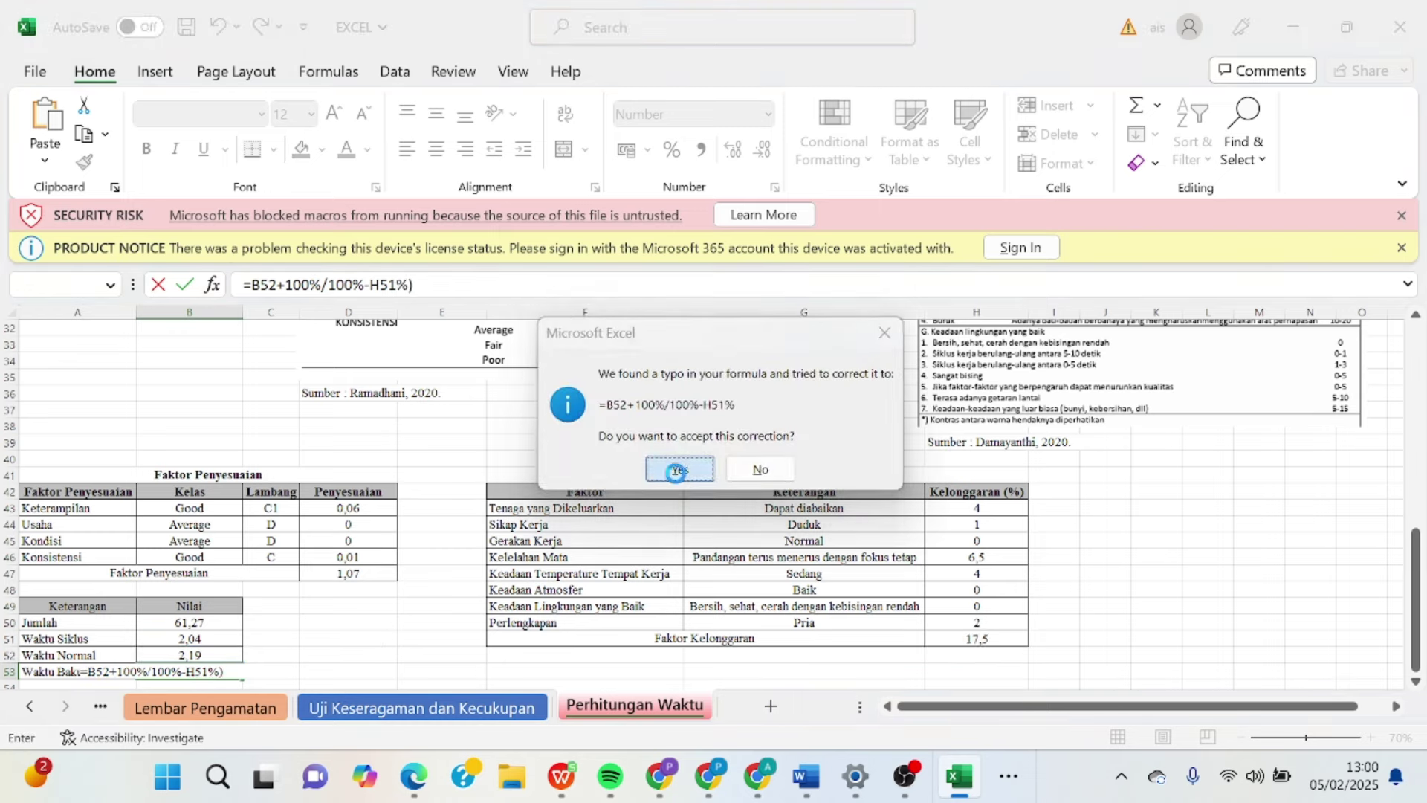
click(679, 470)
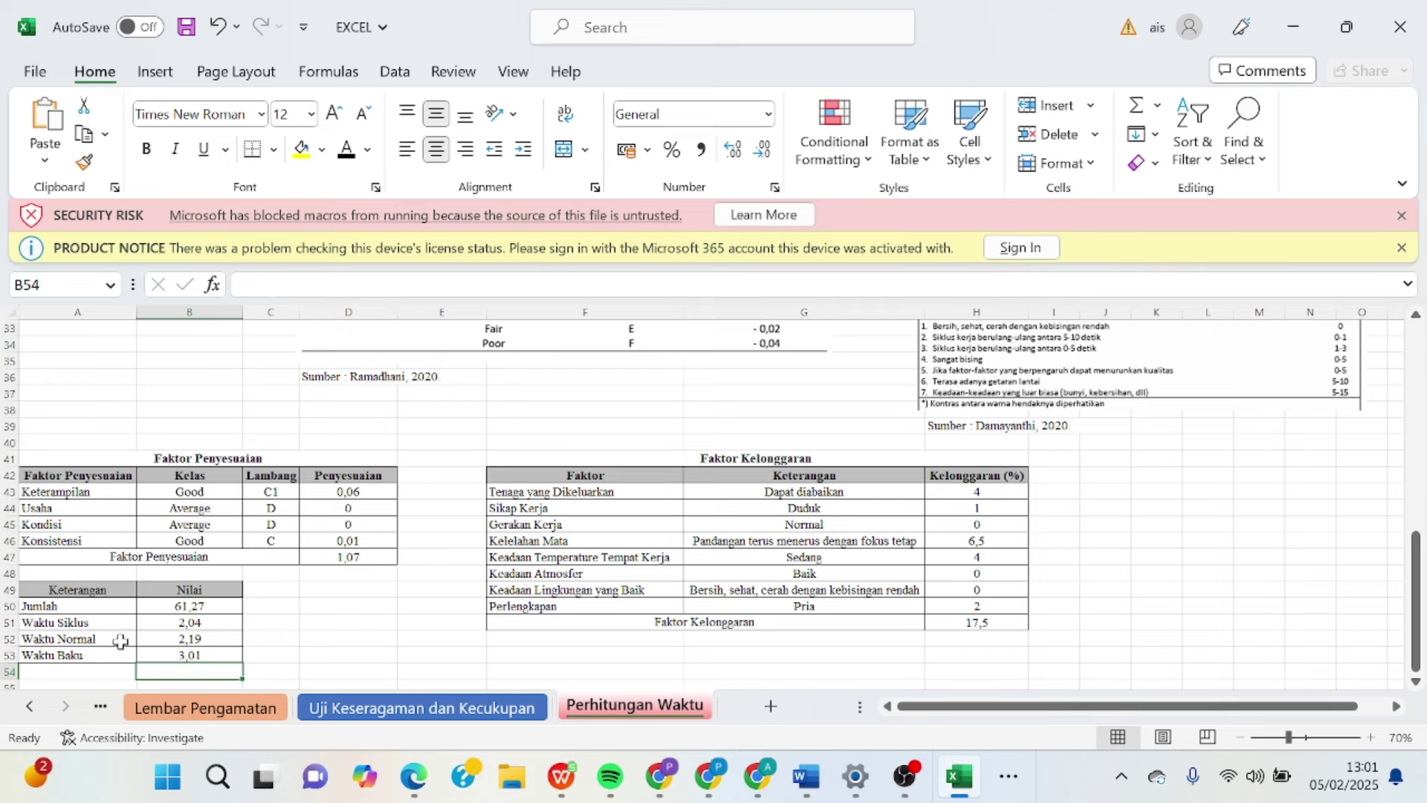
Step: Open the Lembar Pengamatan sheet at the summary rows from Total Waktu to Faktor Kelonggaran below the observation table
click(192, 708)
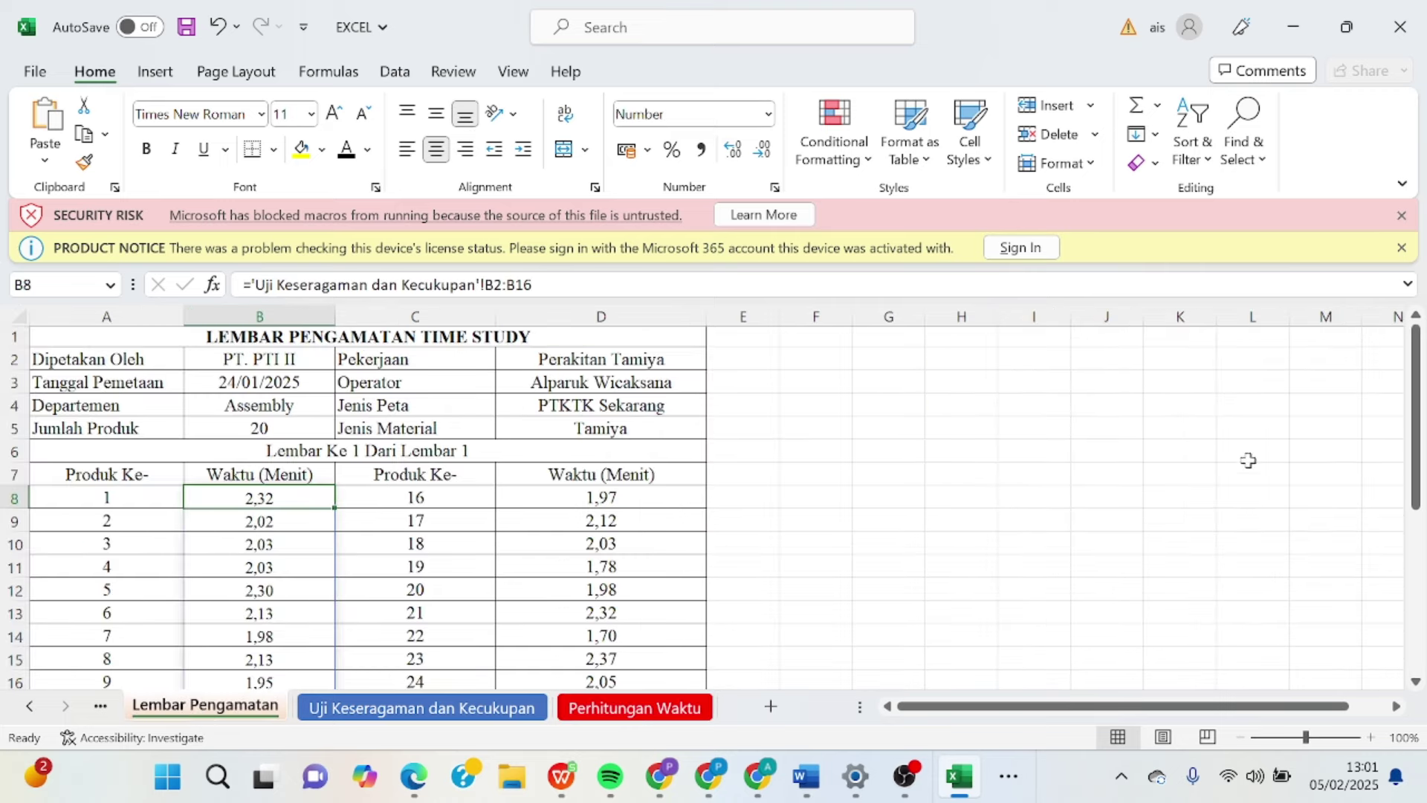
drag(1416, 469, 1415, 632)
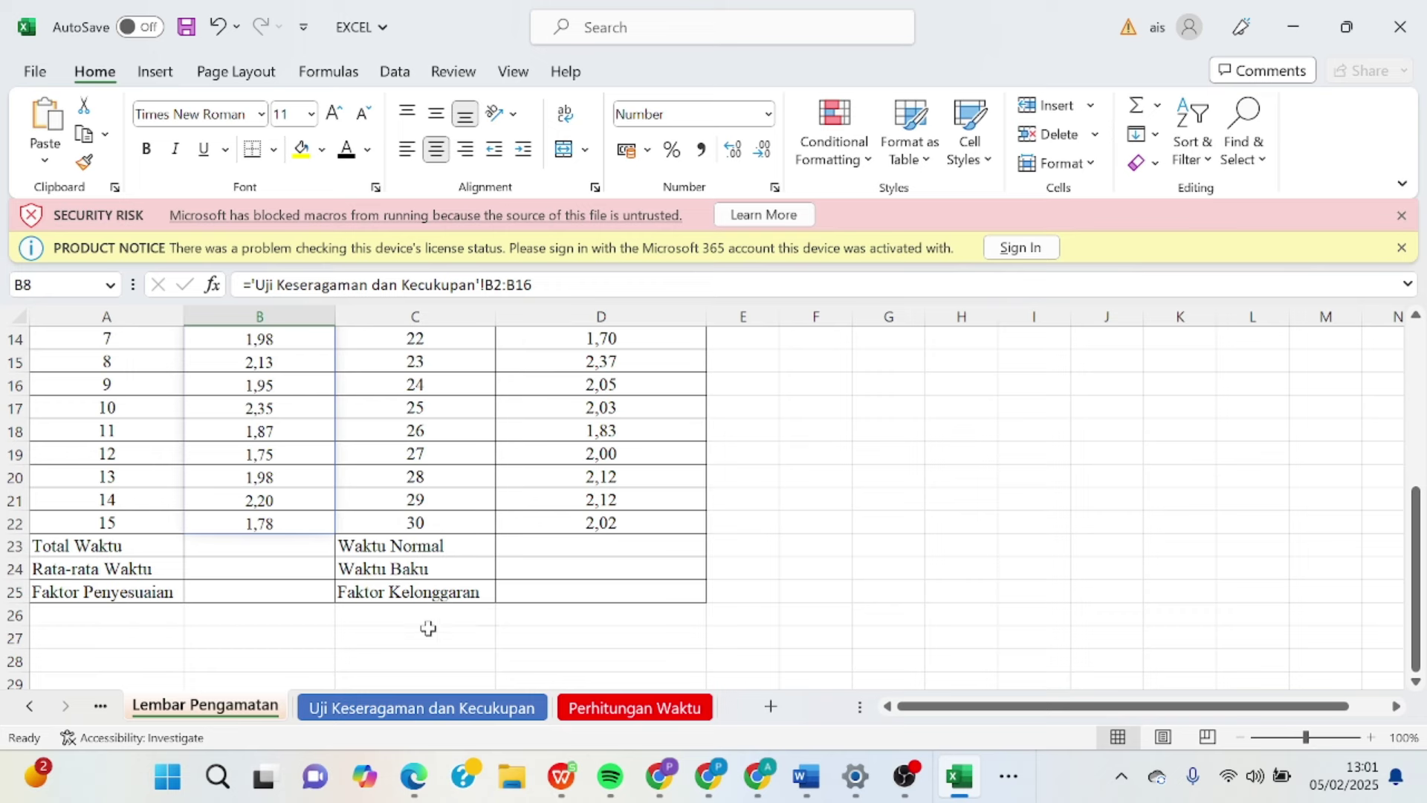